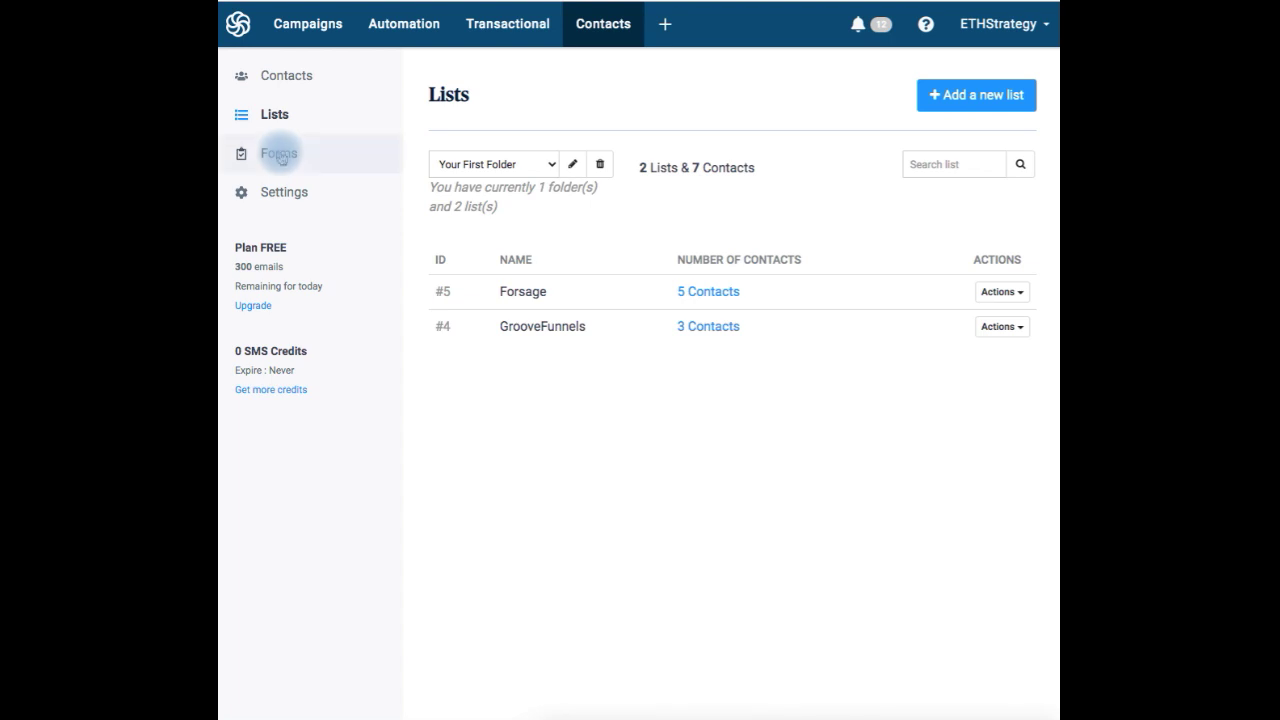
# Create a new subscription form named "Groove Test 2" without GDPR fields and continue to its design
pyautogui.click(279, 154)
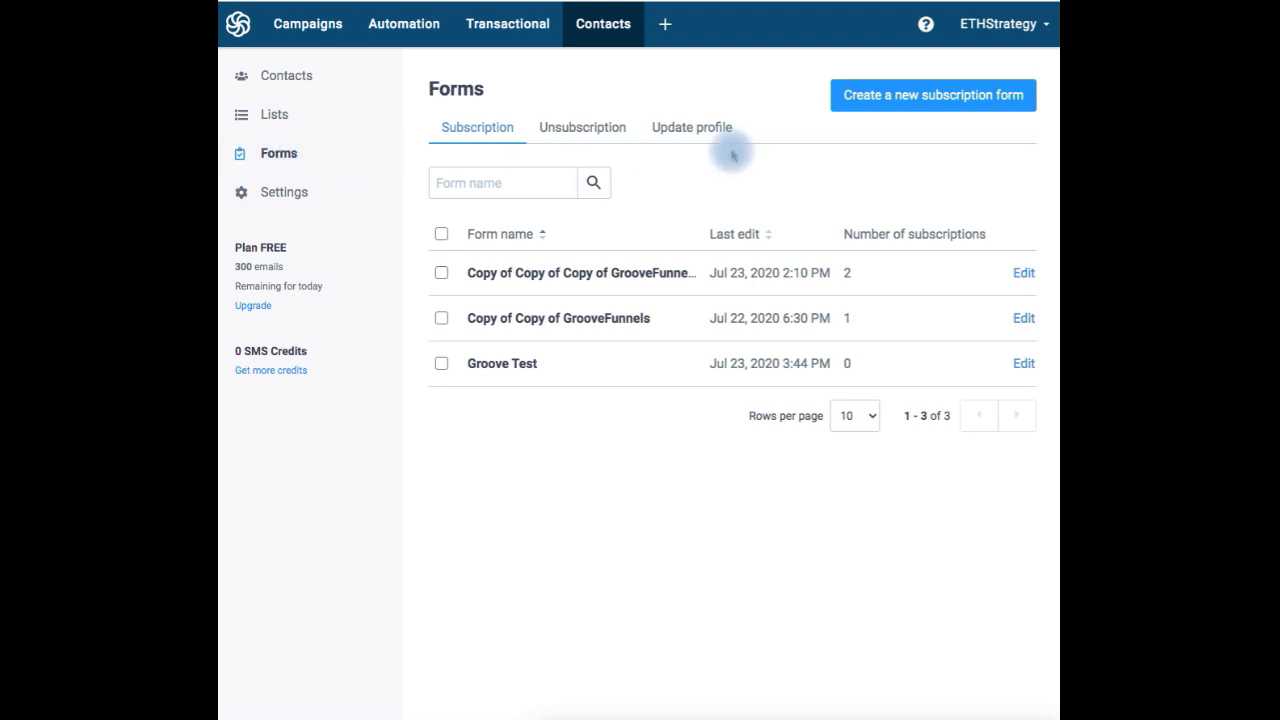
pyautogui.click(929, 104)
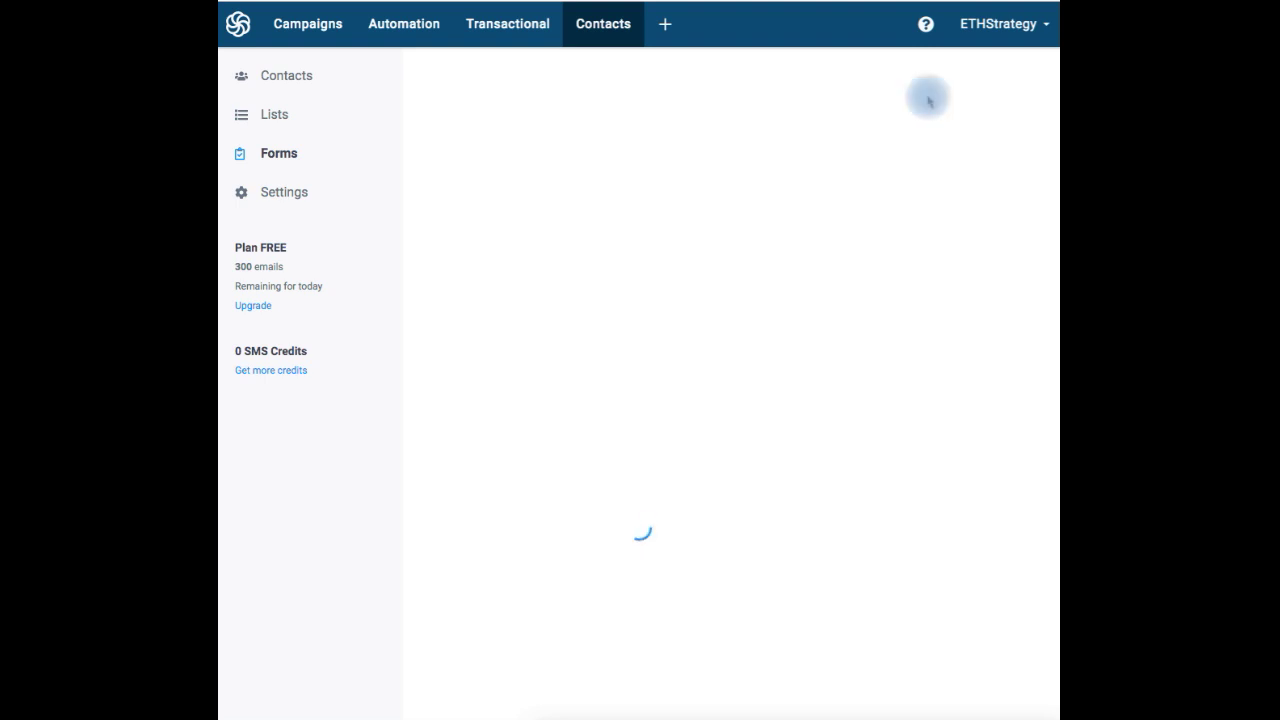
pyautogui.click(489, 223)
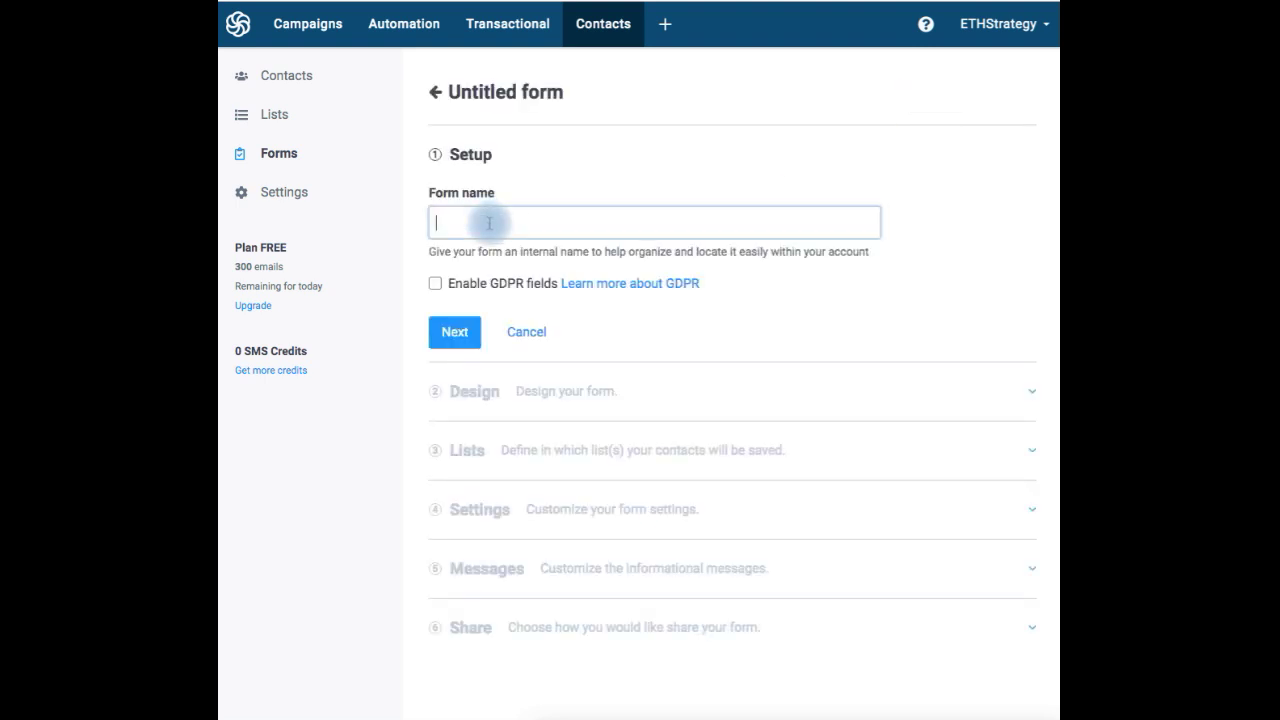
pyautogui.write('Groove Test 2')
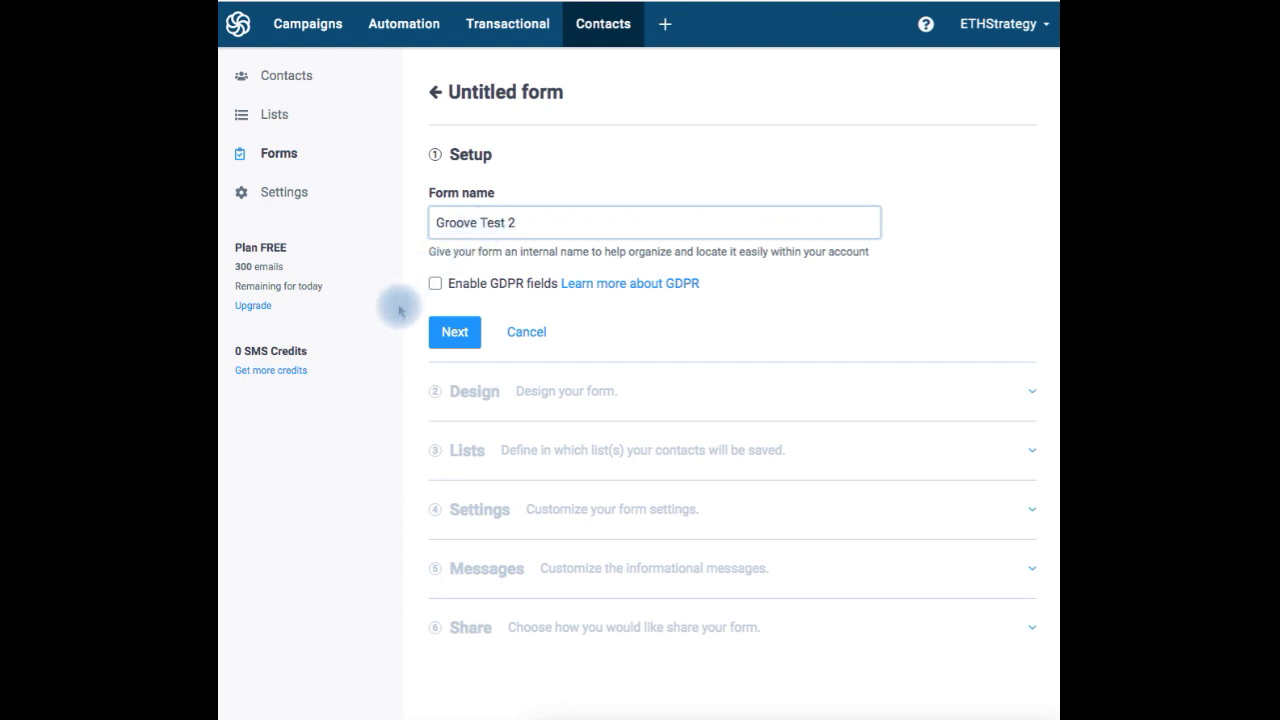
pyautogui.click(457, 332)
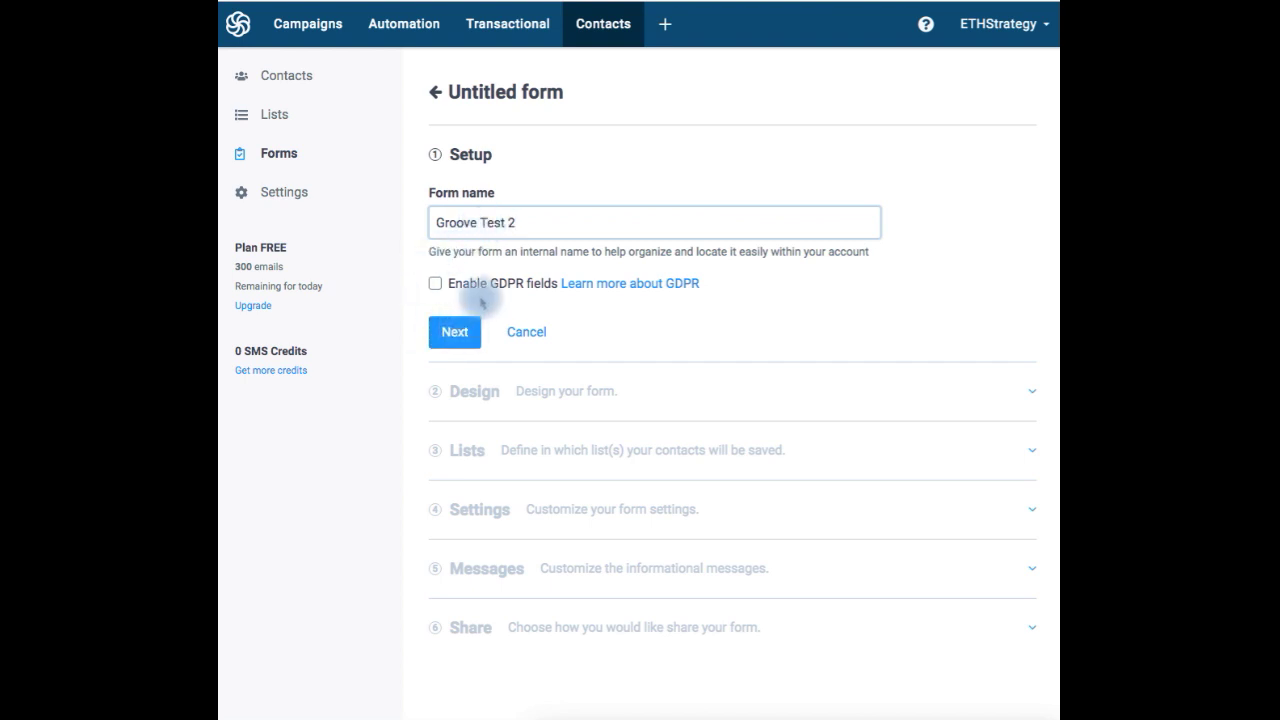
pyautogui.click(456, 331)
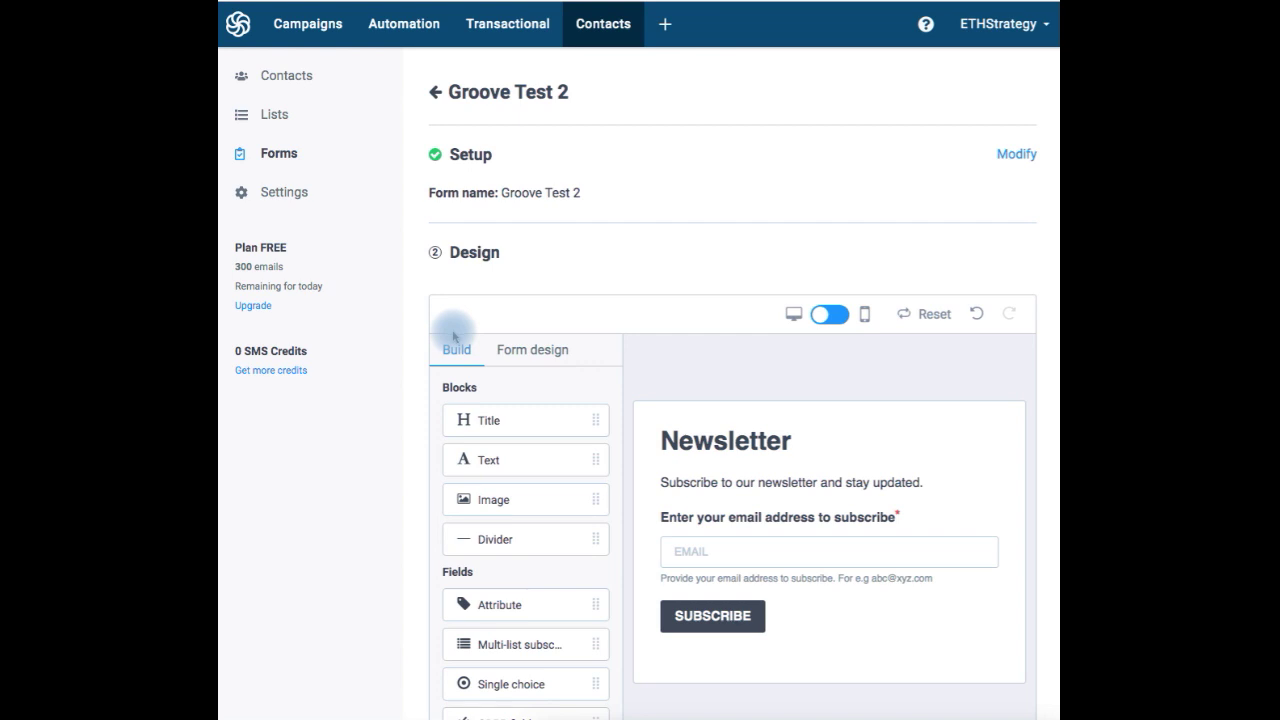
# Add an attribute field above the email field in the form and set its attribute to FIRSTNAME
pyautogui.scroll(-5, 453, 337)
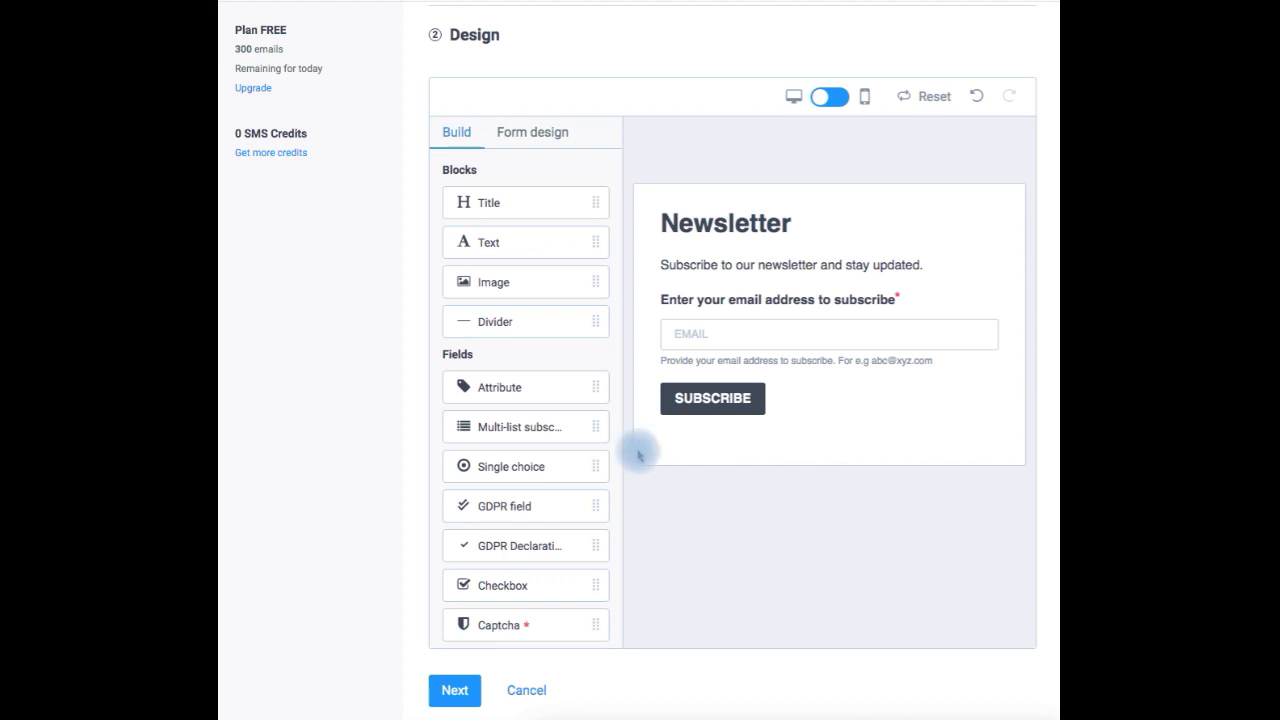
pyautogui.moveTo(537, 394); pyautogui.dragTo(748, 333)
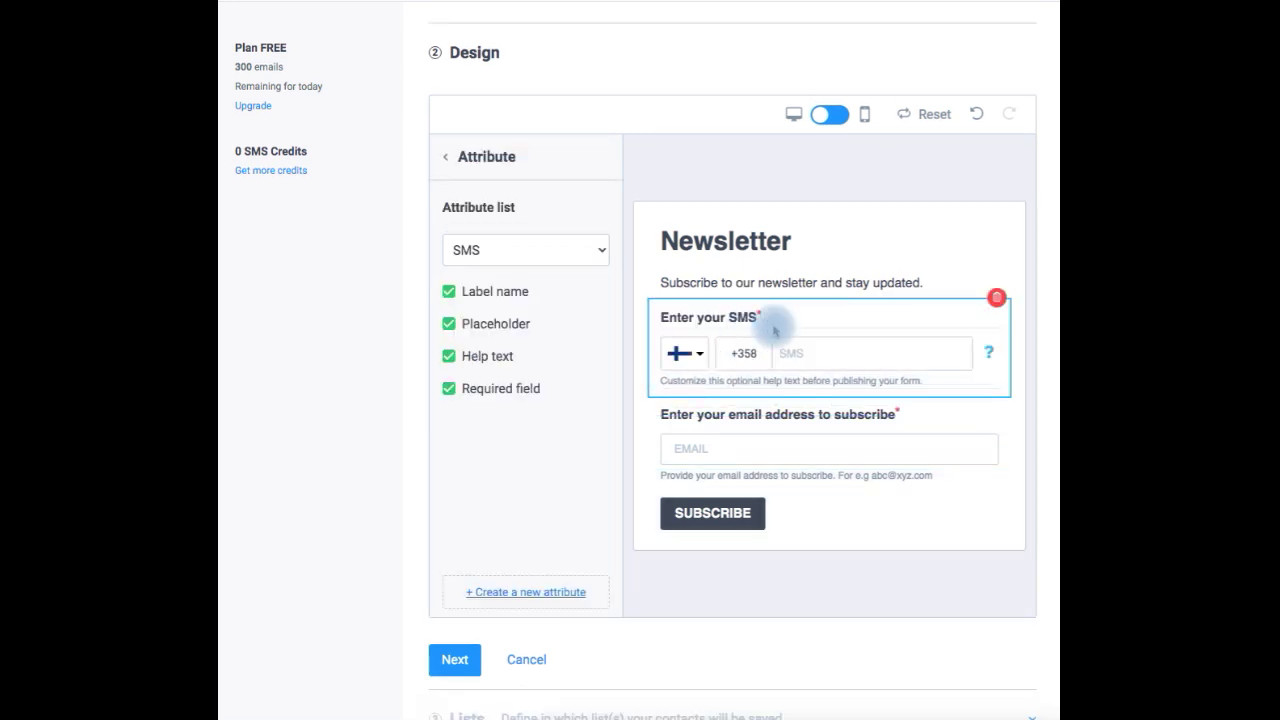
pyautogui.click(598, 250)
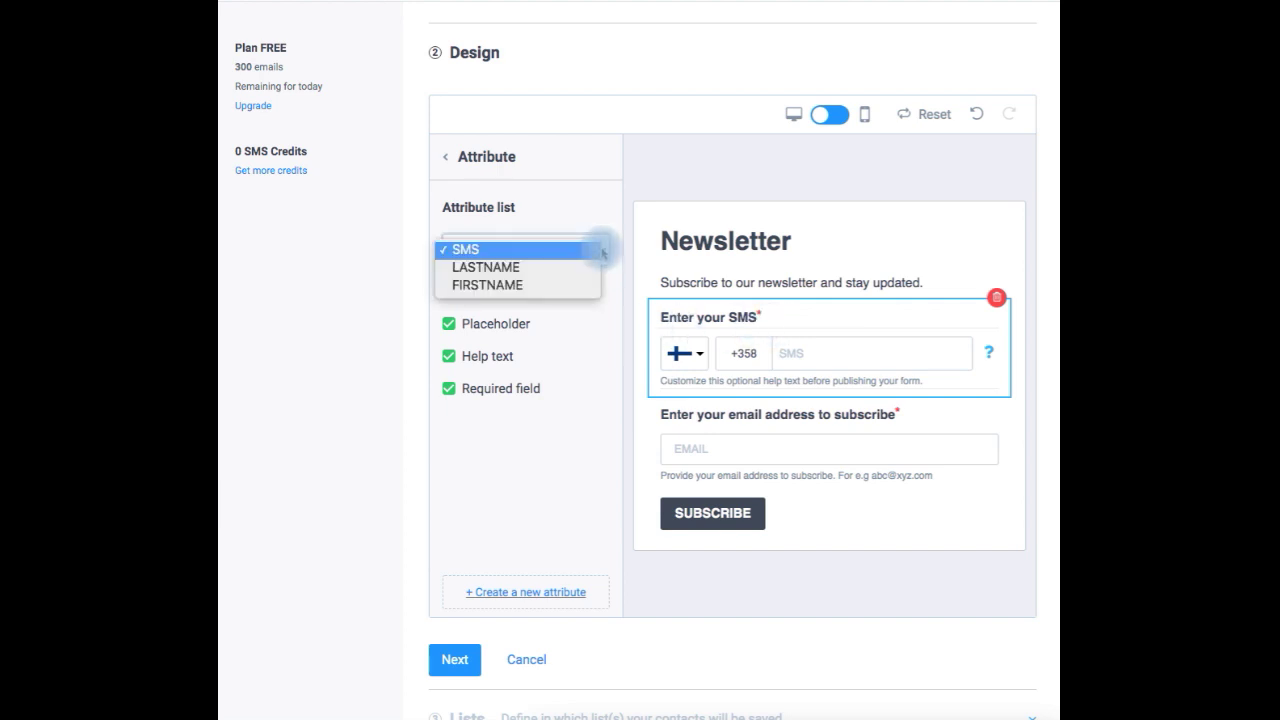
pyautogui.click(565, 288)
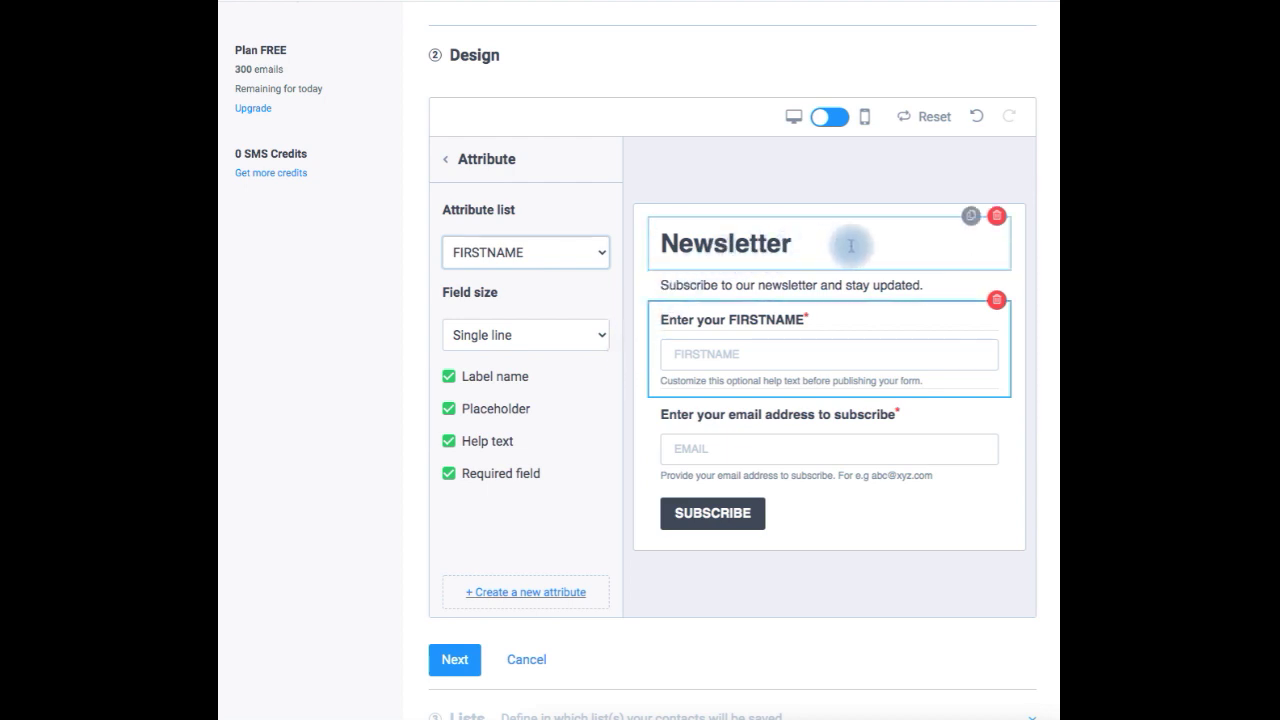
# Delete the "Newsletter" title block and the "Subscribe to our newsletter and stay updated." text block from the form
pyautogui.click(997, 216)
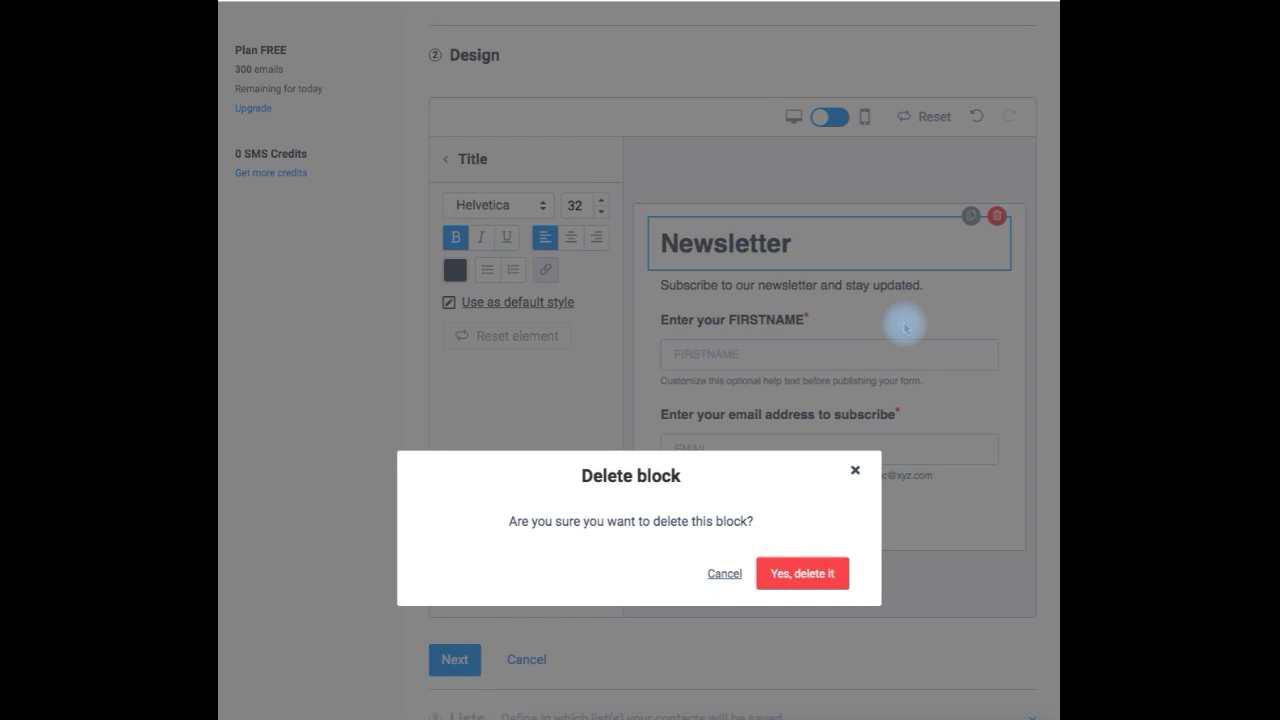
pyautogui.click(800, 573)
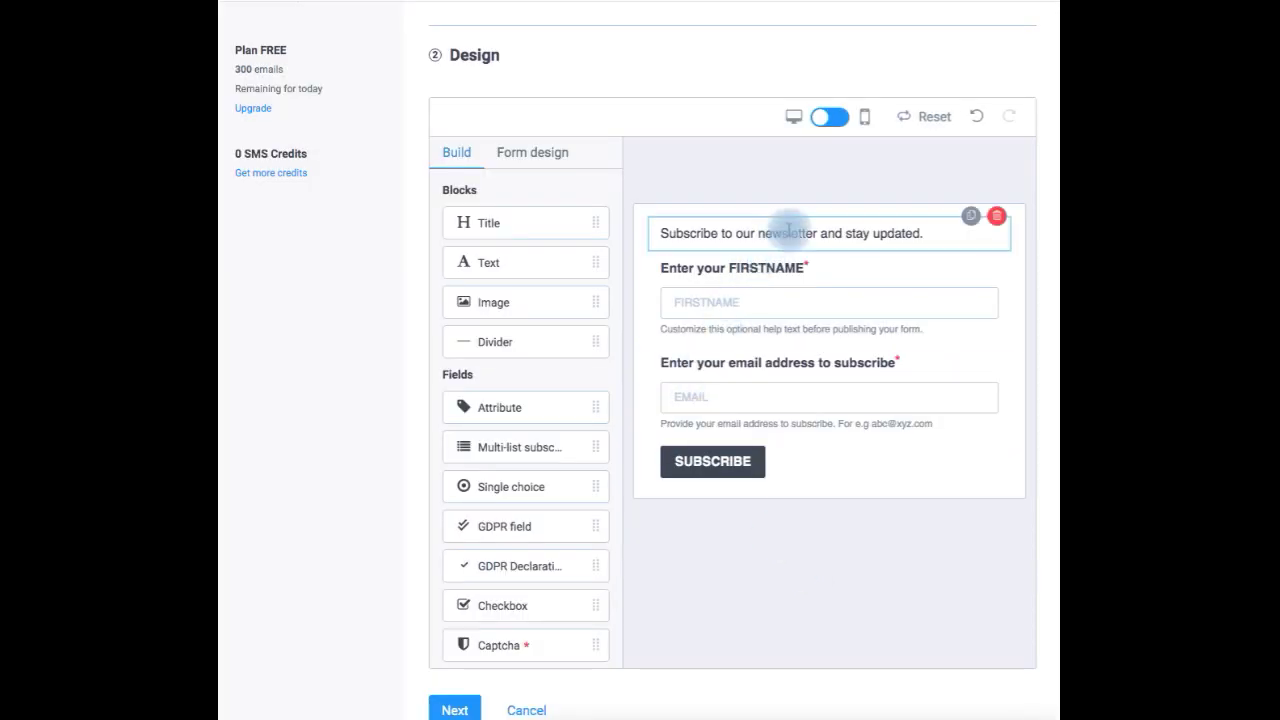
pyautogui.click(997, 216)
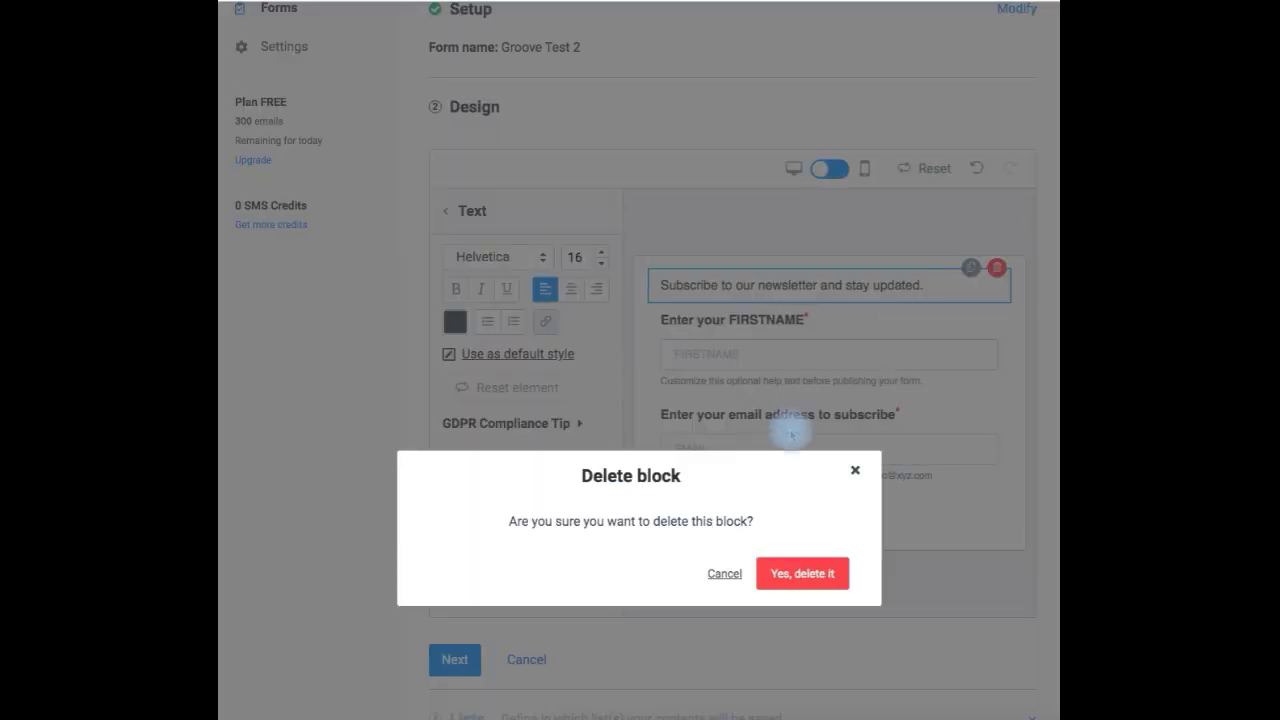
pyautogui.click(800, 572)
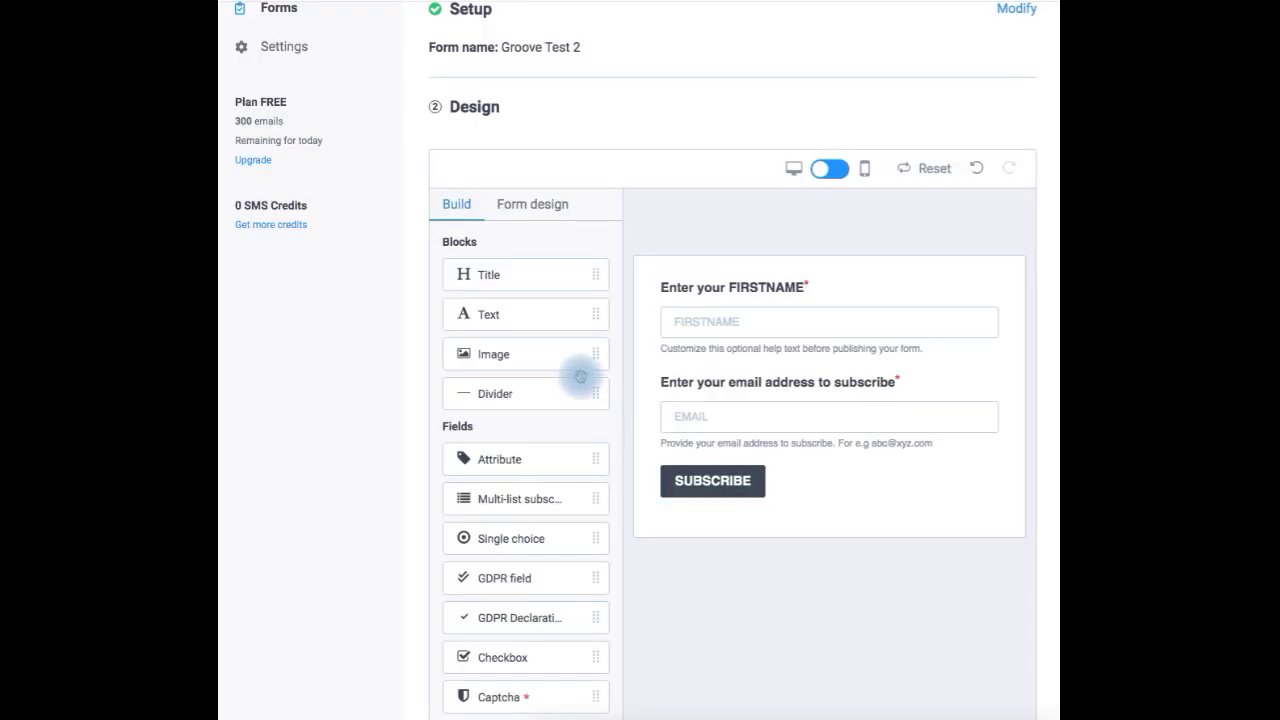
# Clear the label text "Enter your FIRSTNAME" above the first name field
pyautogui.click(731, 287)
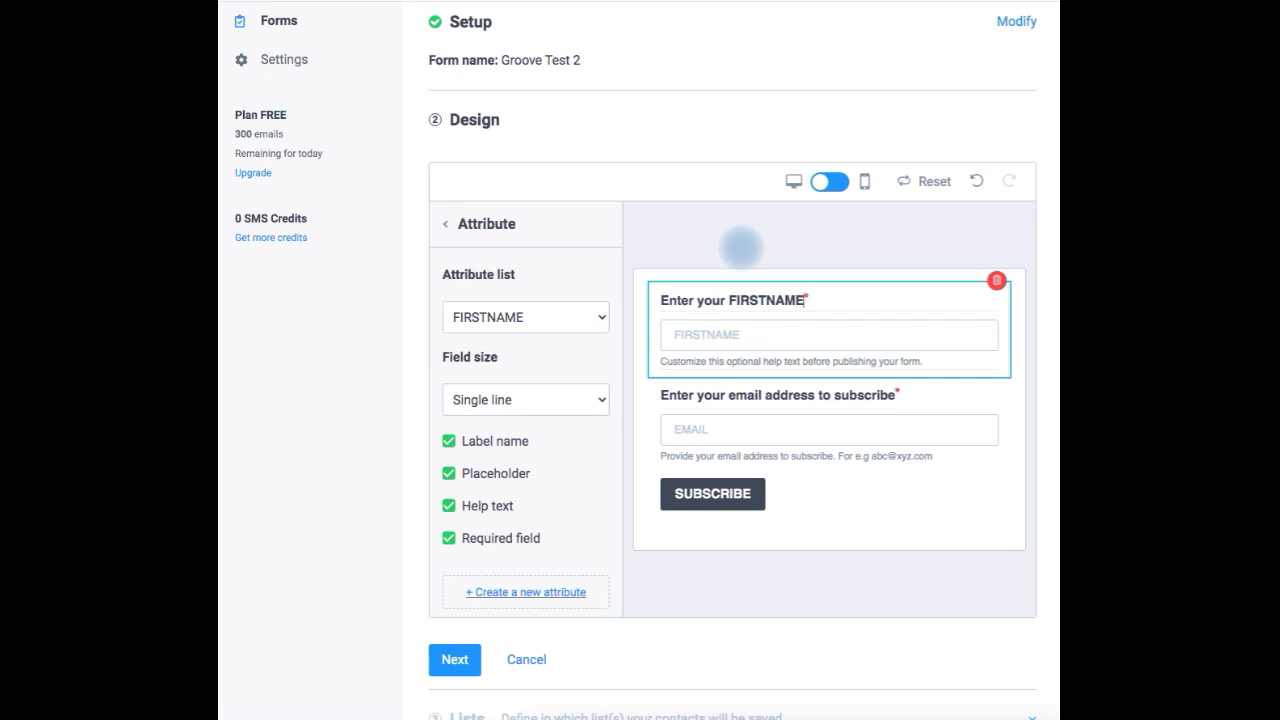
pyautogui.moveTo(805, 300); pyautogui.dragTo(660, 300)
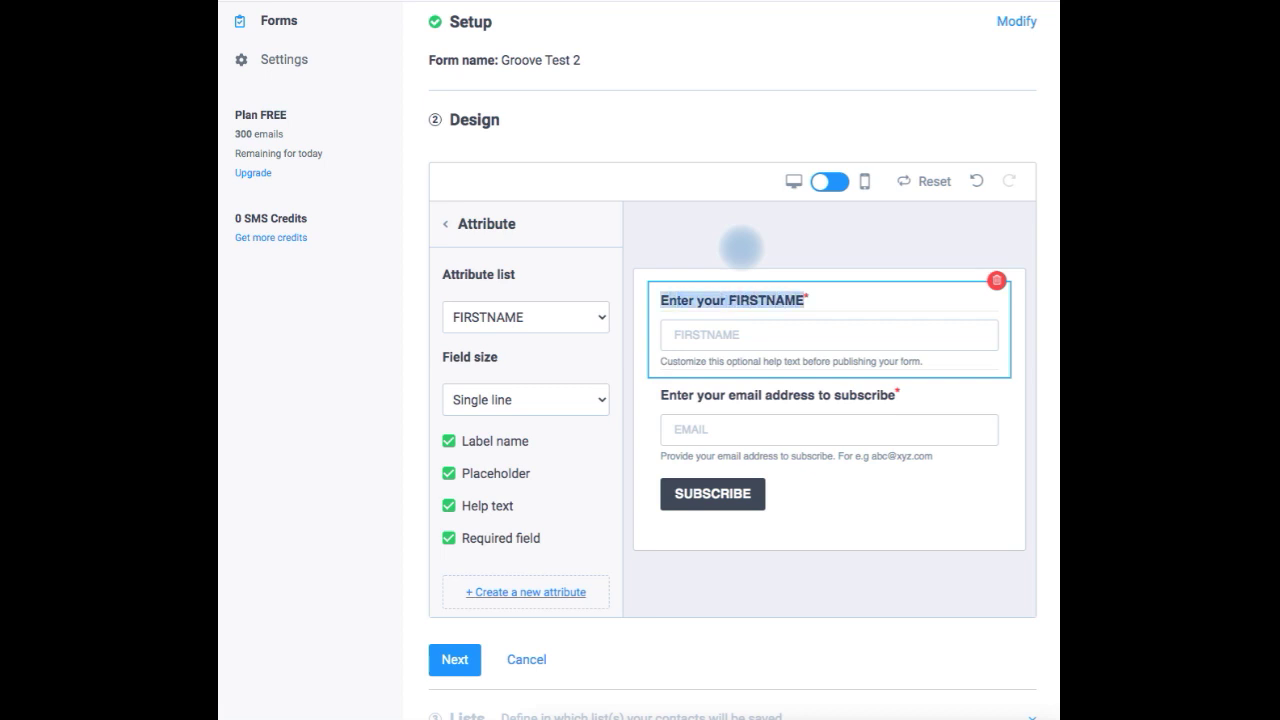
pyautogui.press('BackSpace')
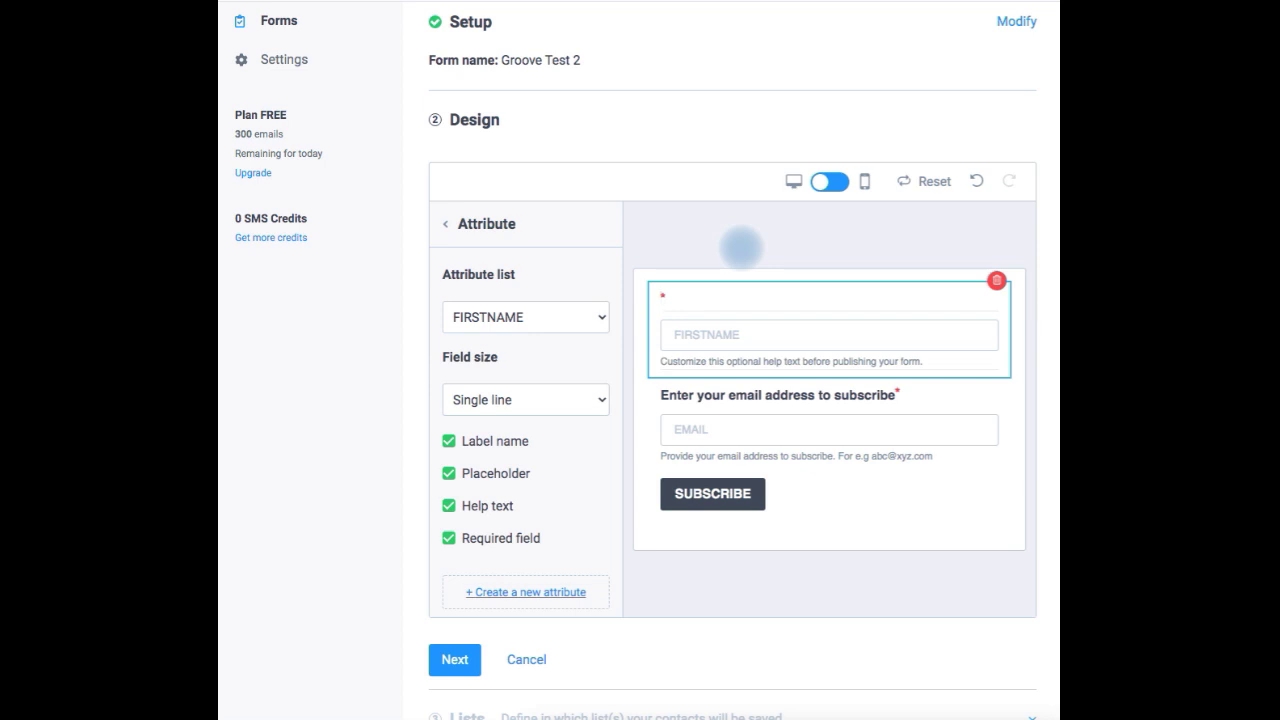
pyautogui.click(742, 246)
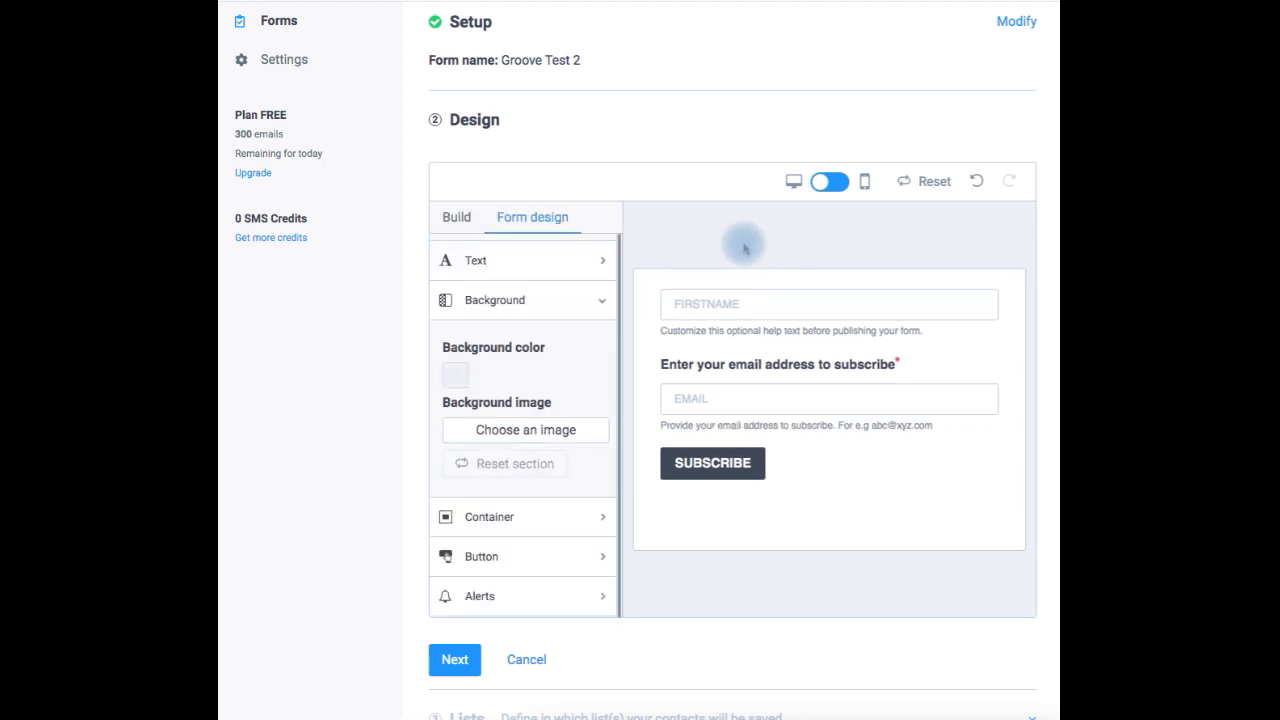
# Clear the label text "Enter your email address to subscribe" above the email field and complete the form design
pyautogui.click(688, 368)
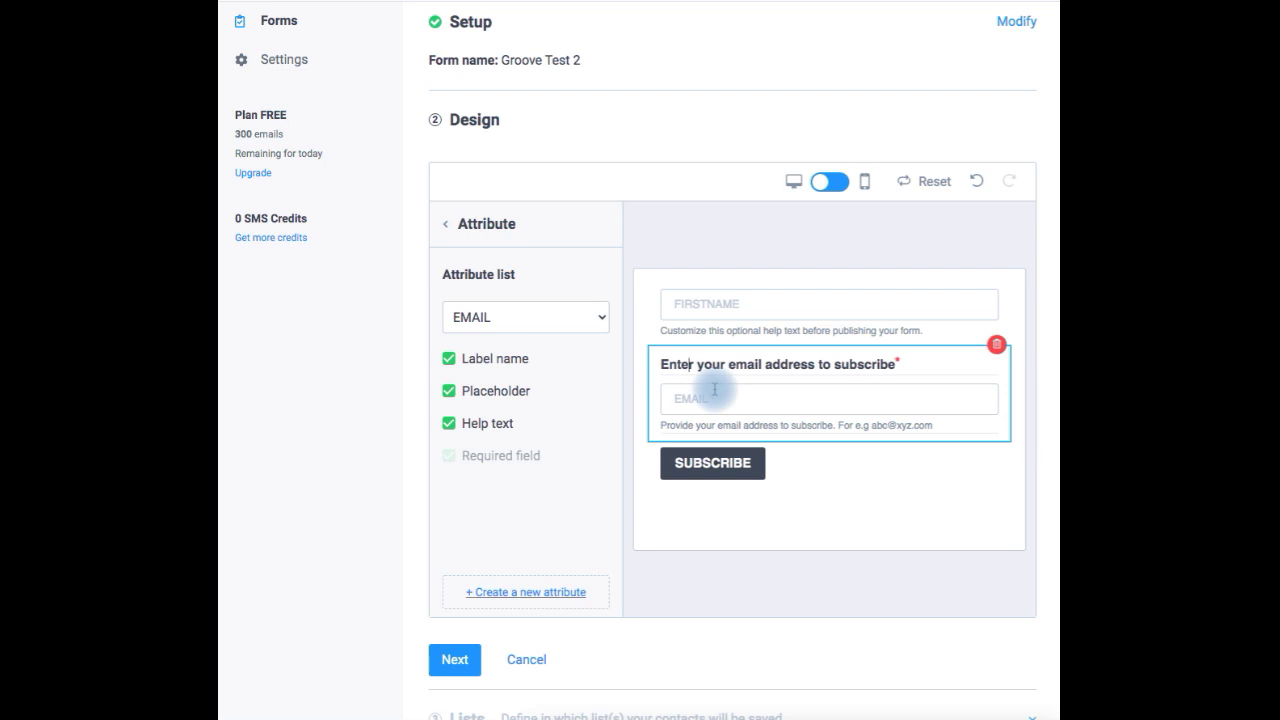
pyautogui.moveTo(661, 365); pyautogui.dragTo(896, 365)
pyautogui.press('BackSpace')
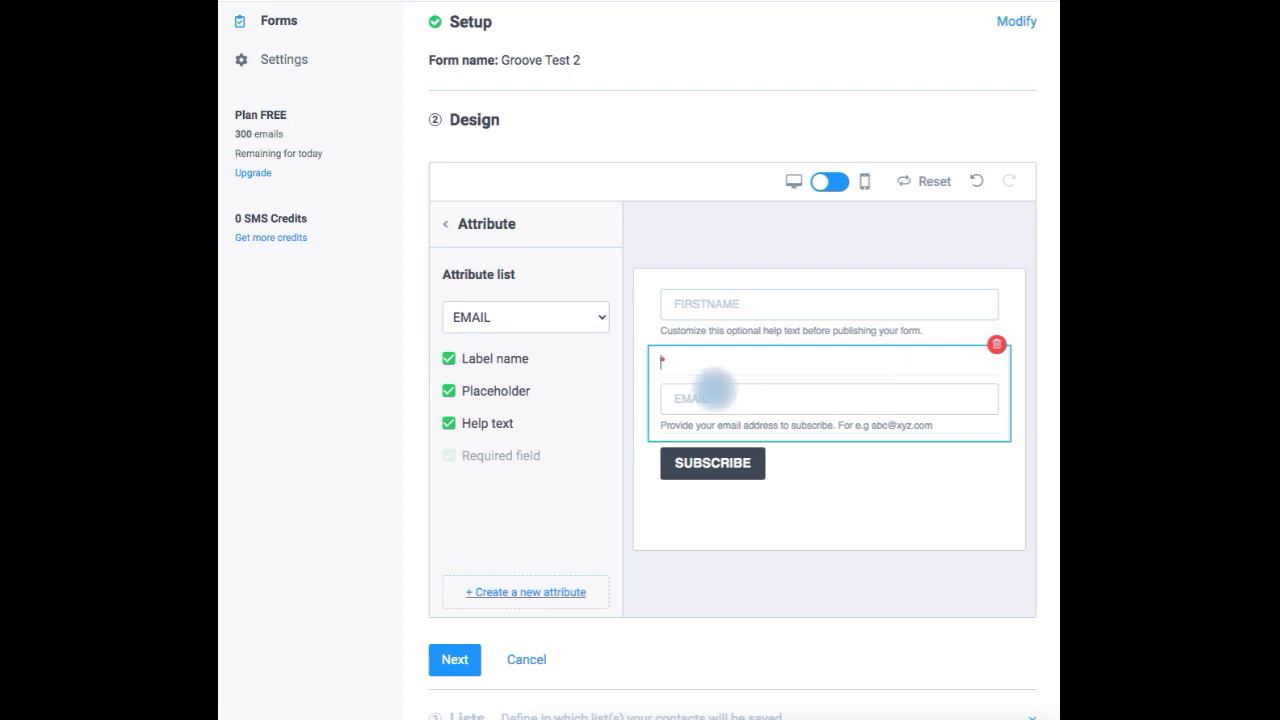
pyautogui.click(684, 241)
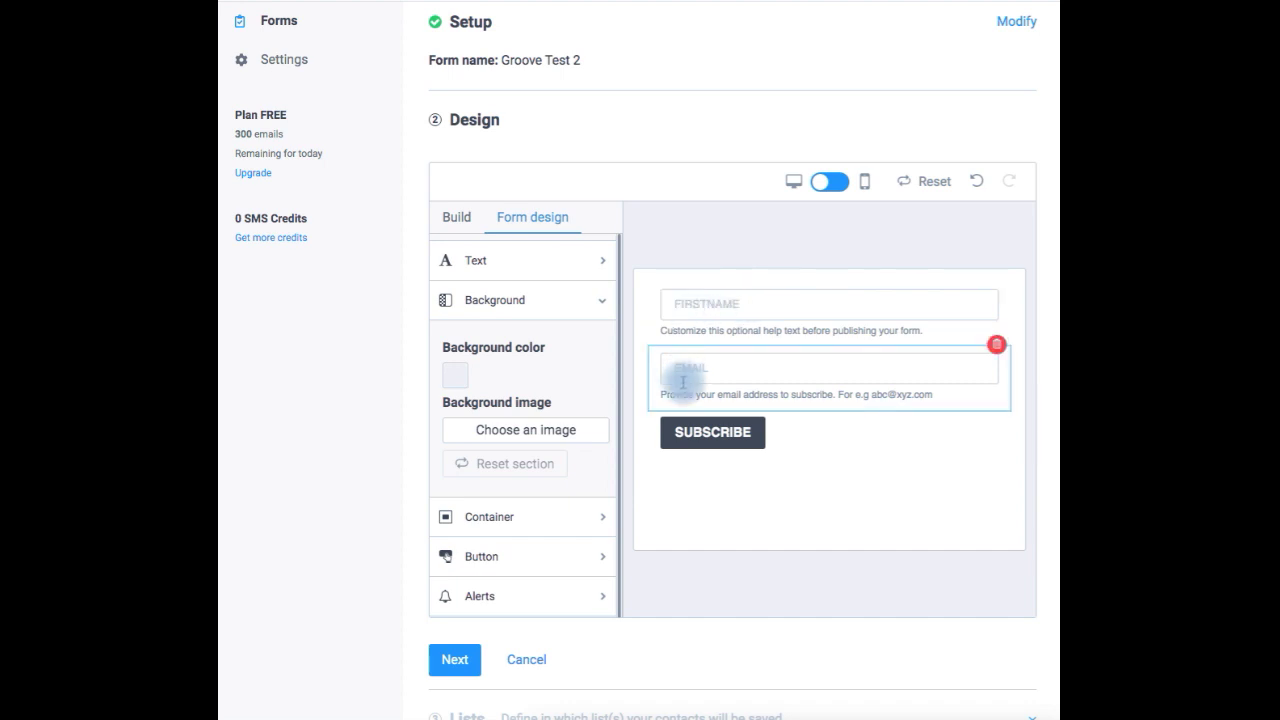
pyautogui.click(706, 480)
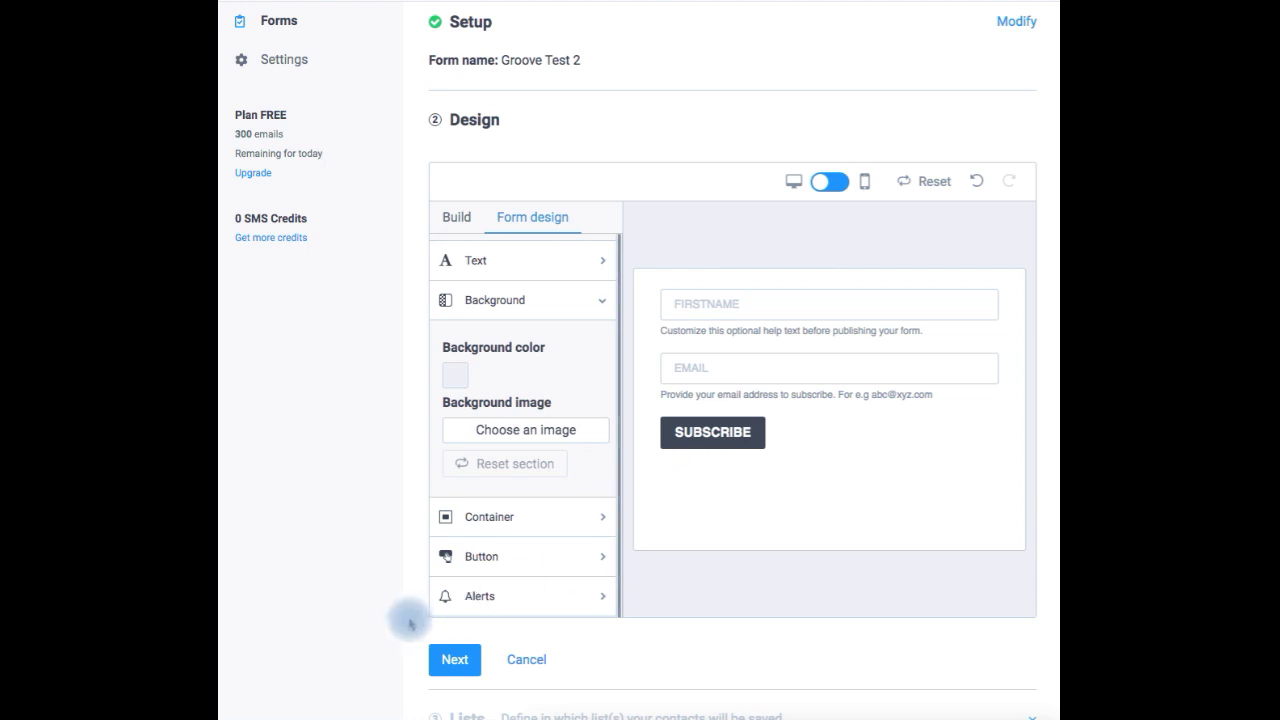
pyautogui.click(455, 660)
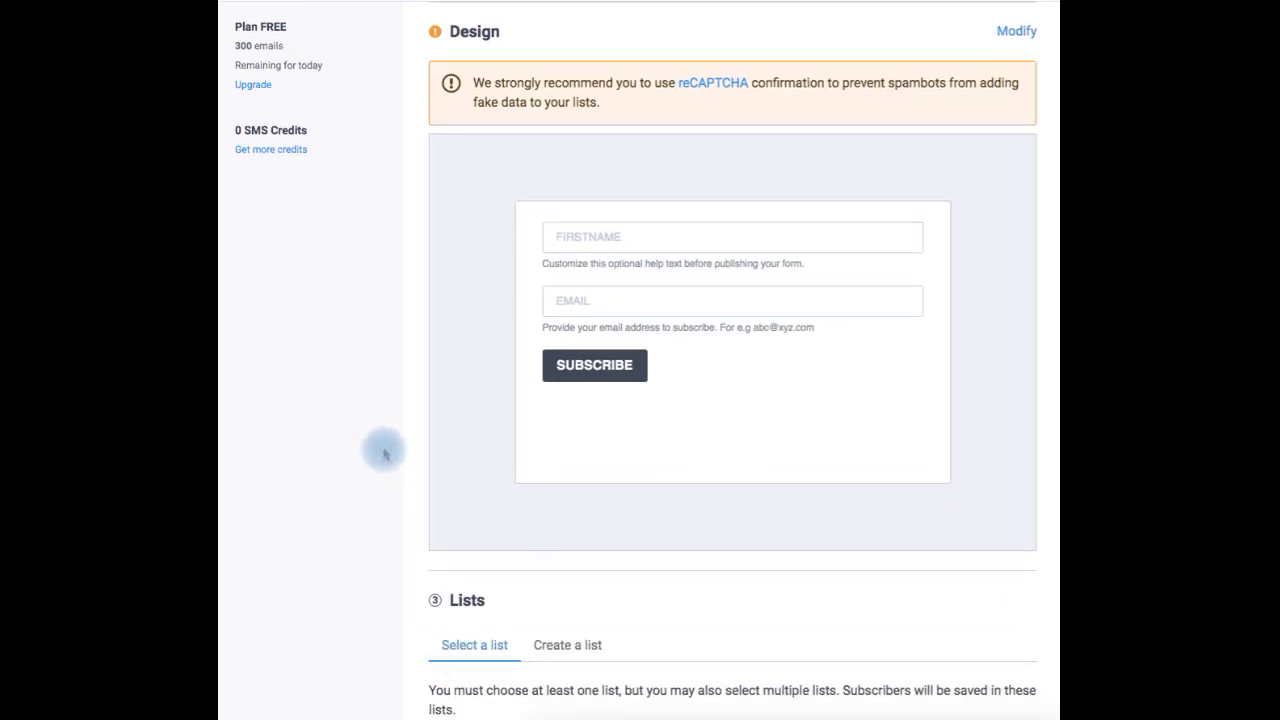
# Choose GrooveFunnels as the list that saves the form's subscribers and continue to the settings
pyautogui.scroll(-5, 383, 454)
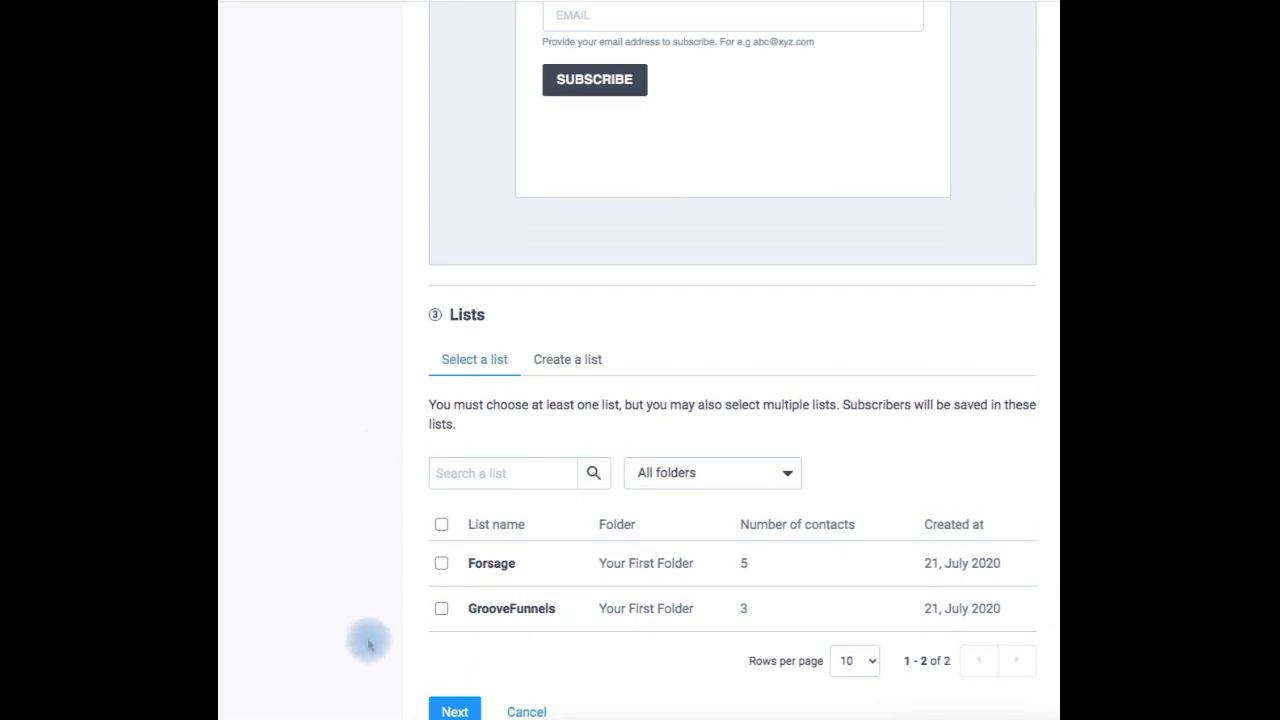
pyautogui.click(441, 608)
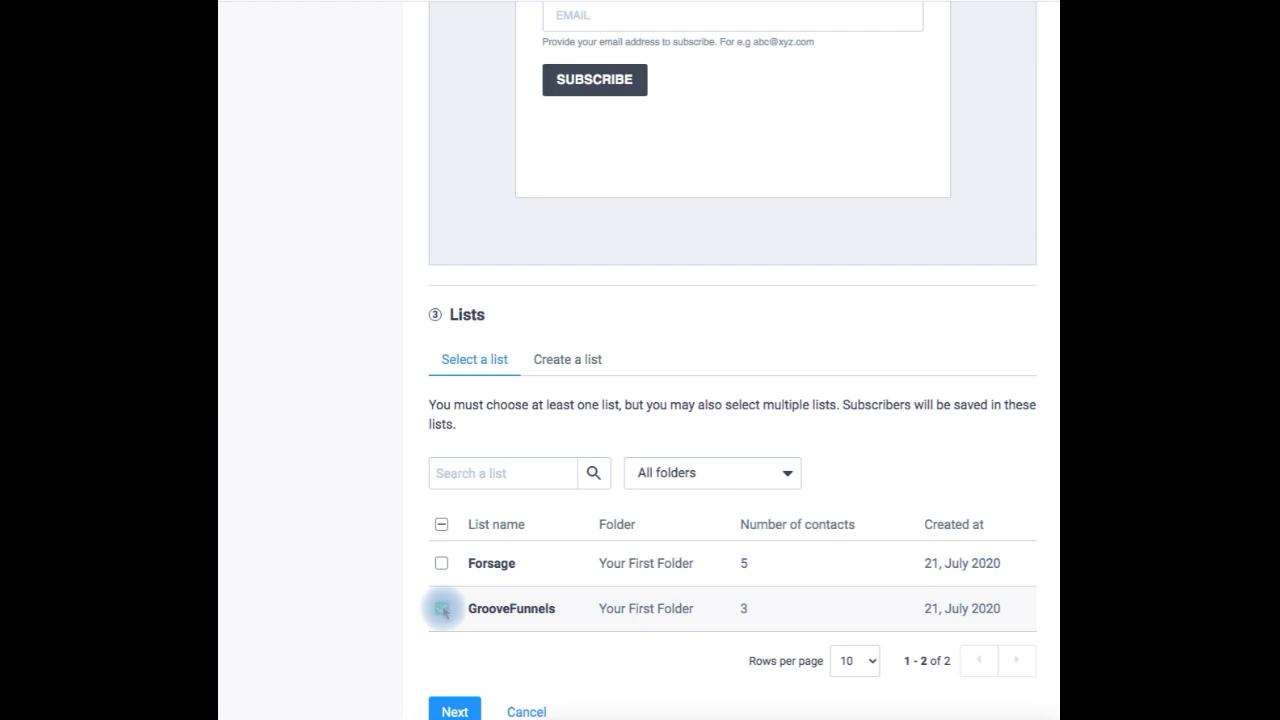
pyautogui.click(456, 710)
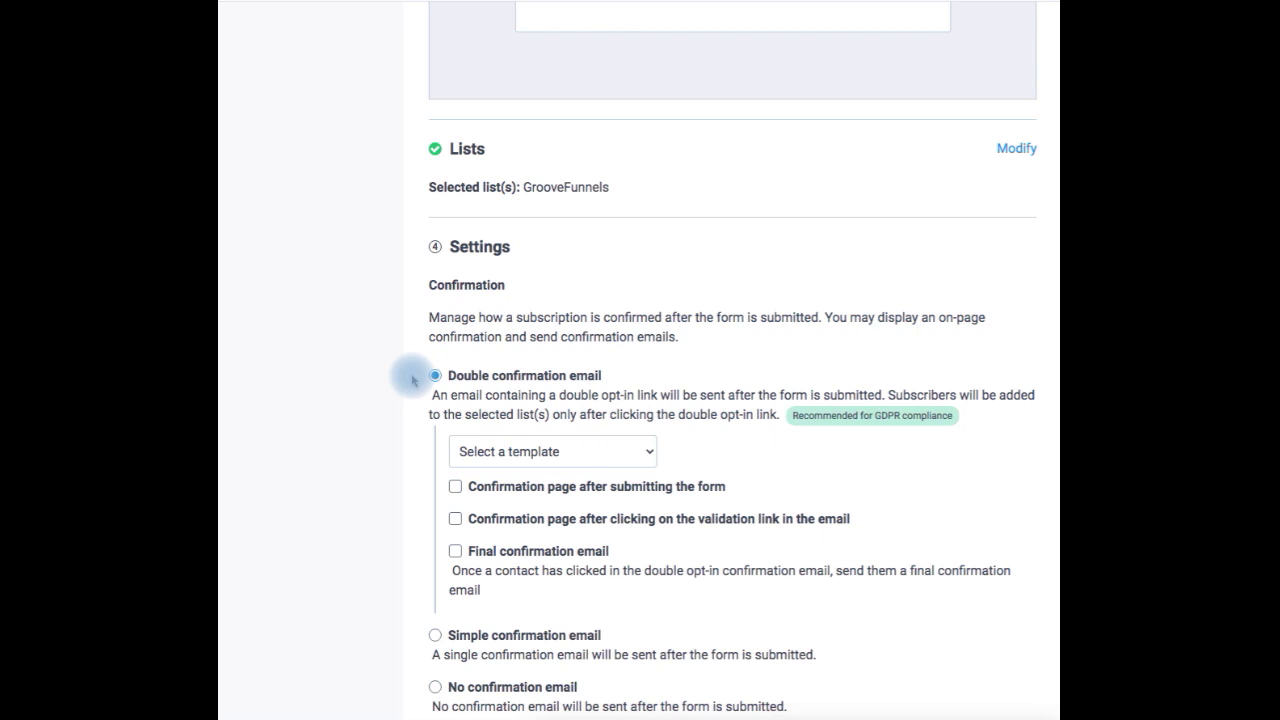
pyautogui.click(437, 689)
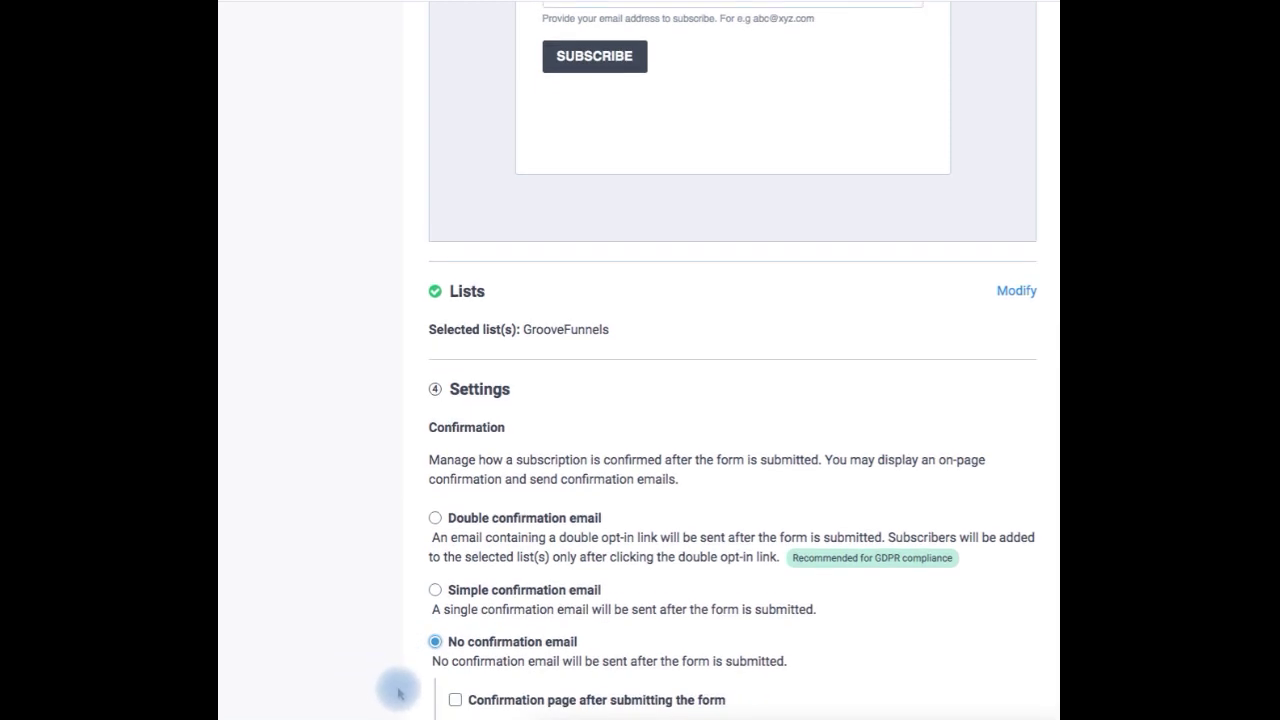
pyautogui.click(455, 700)
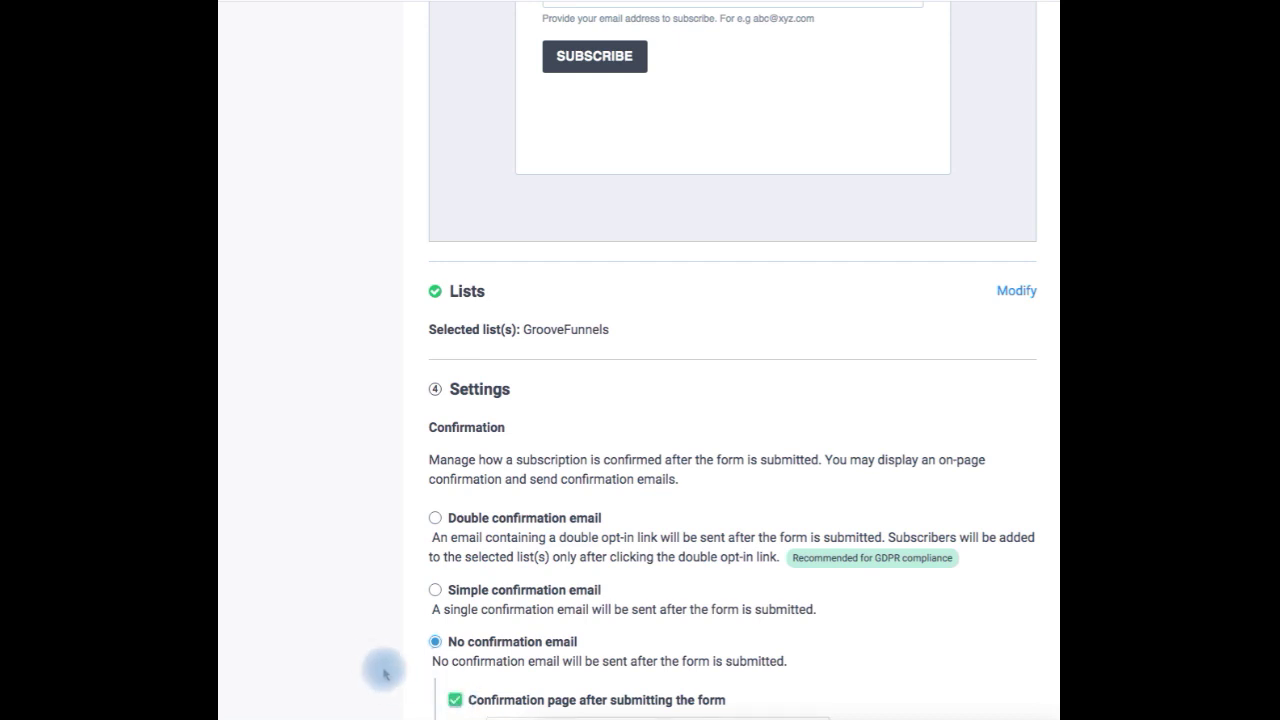
pyautogui.scroll(-1, 370, 665)
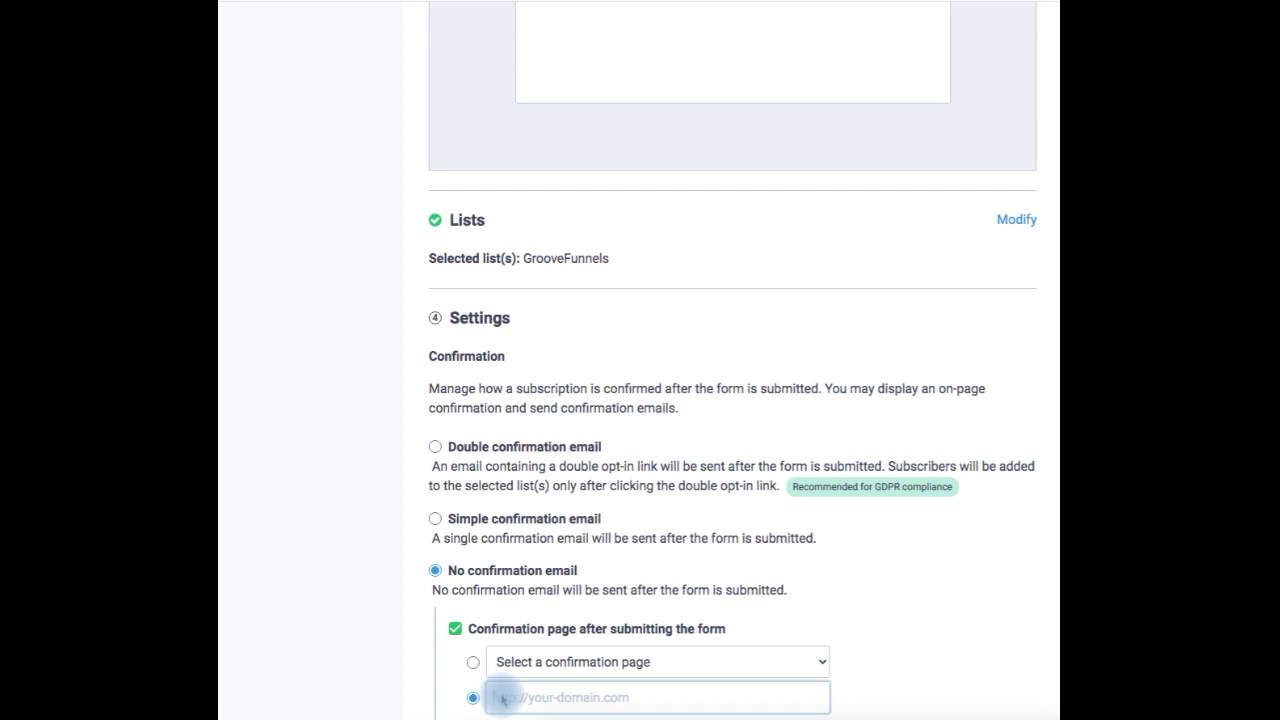
pyautogui.write('https://groovepages.groovesell.com/a/SNoz25zzxoVW')
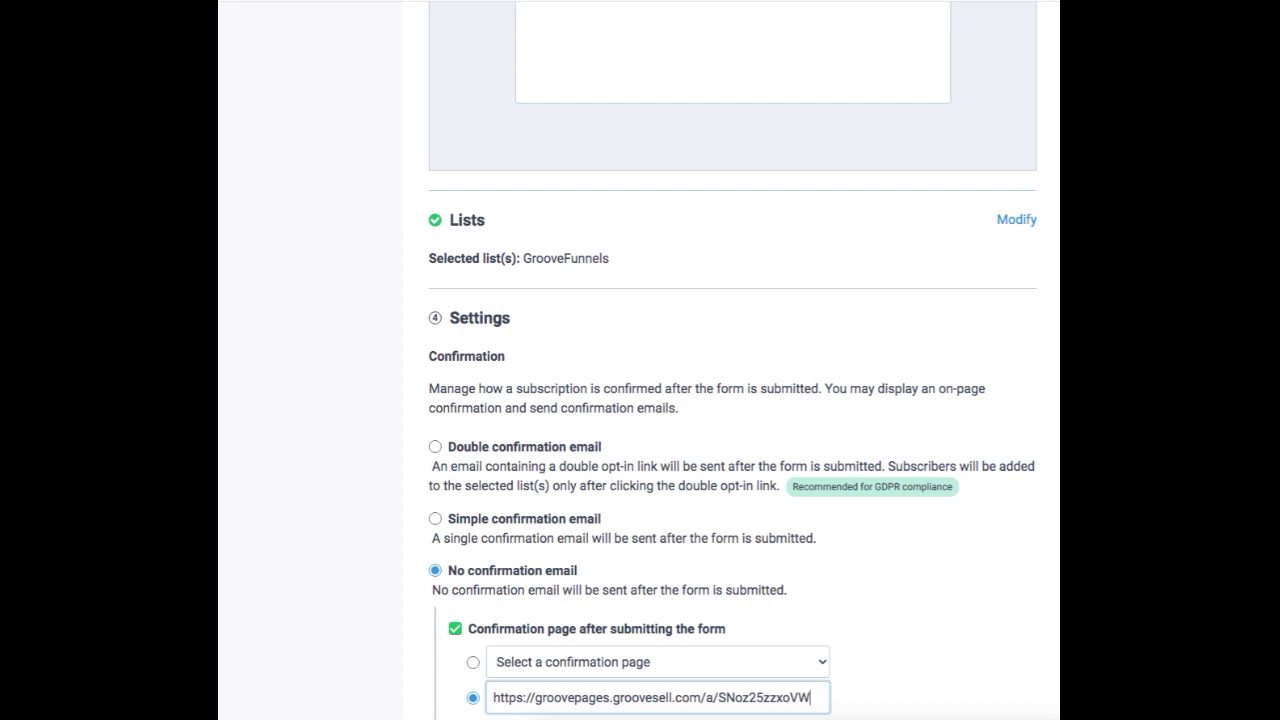
pyautogui.press('Tab')
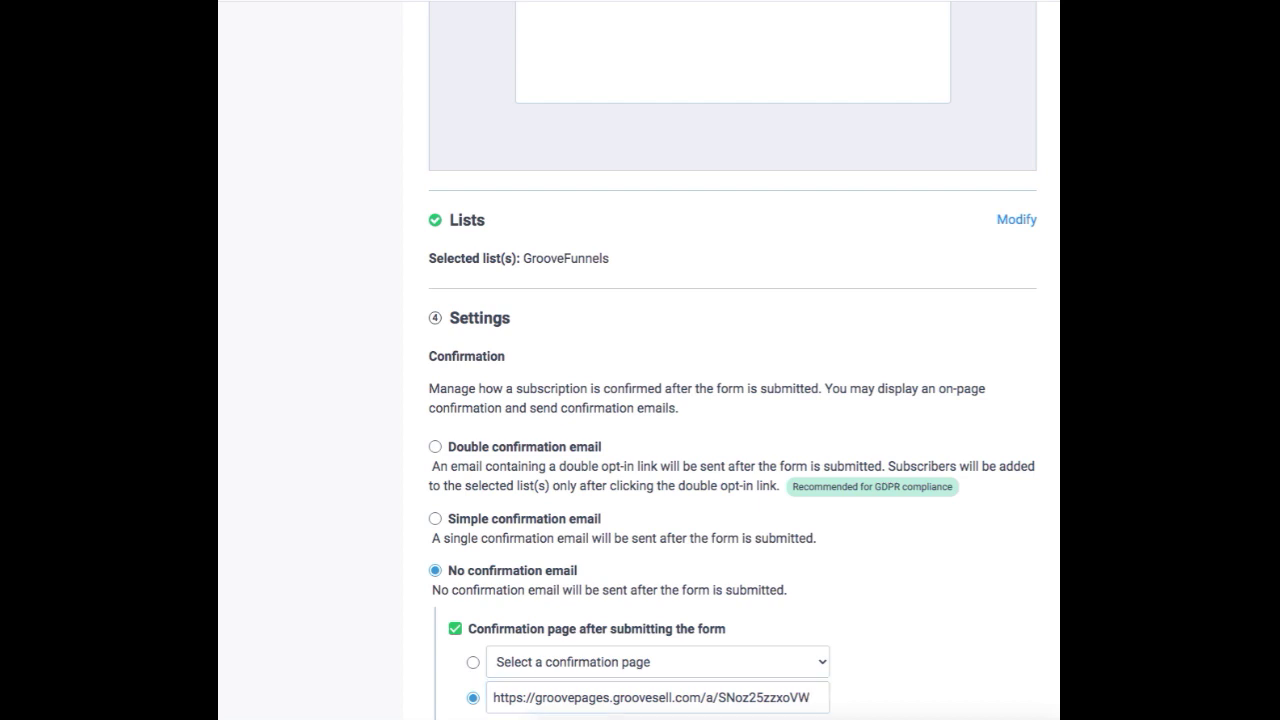
pyautogui.press('Return')
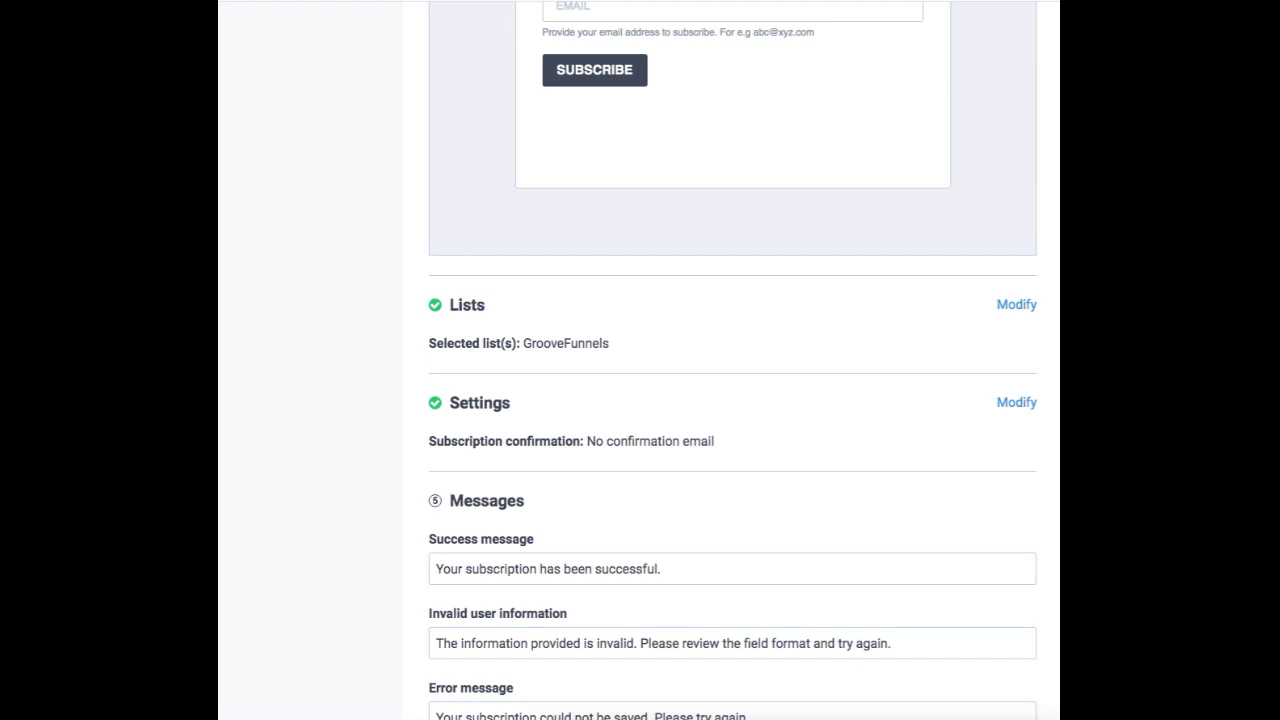
# Accept the default form messages and select the entire HTML version of the form's embed code
pyautogui.scroll(-3, 376, 474)
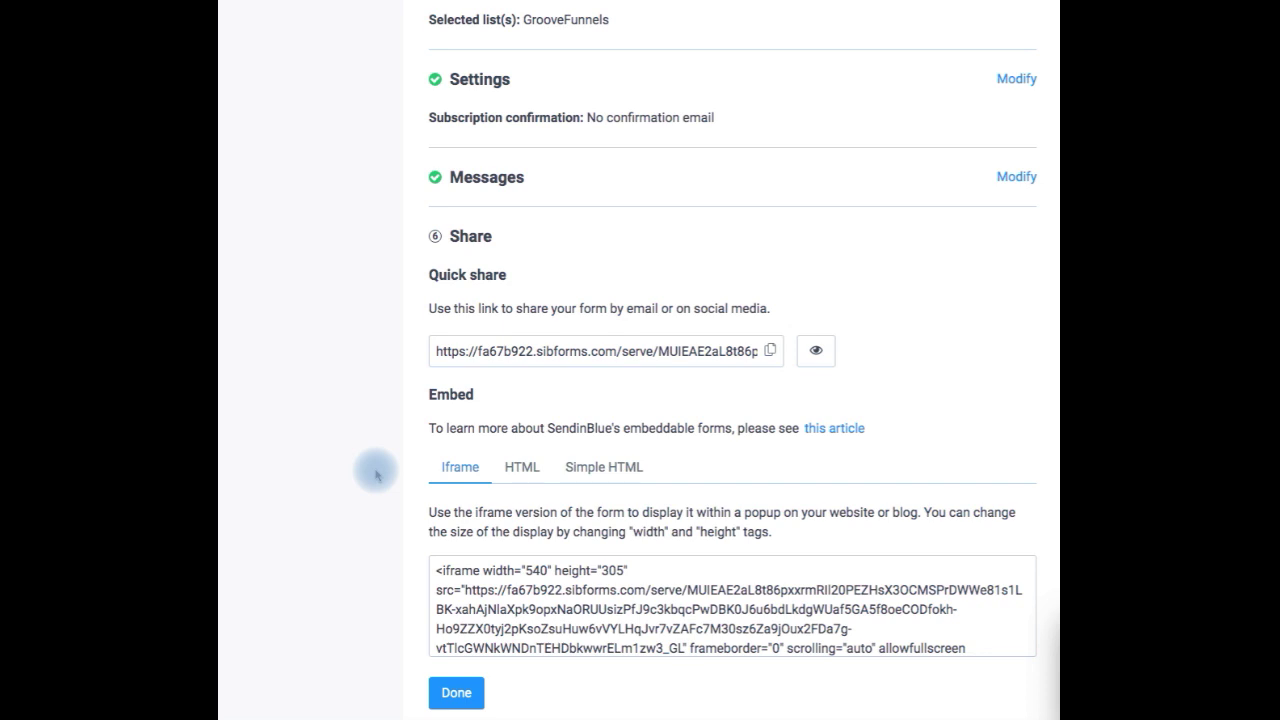
pyautogui.click(526, 472)
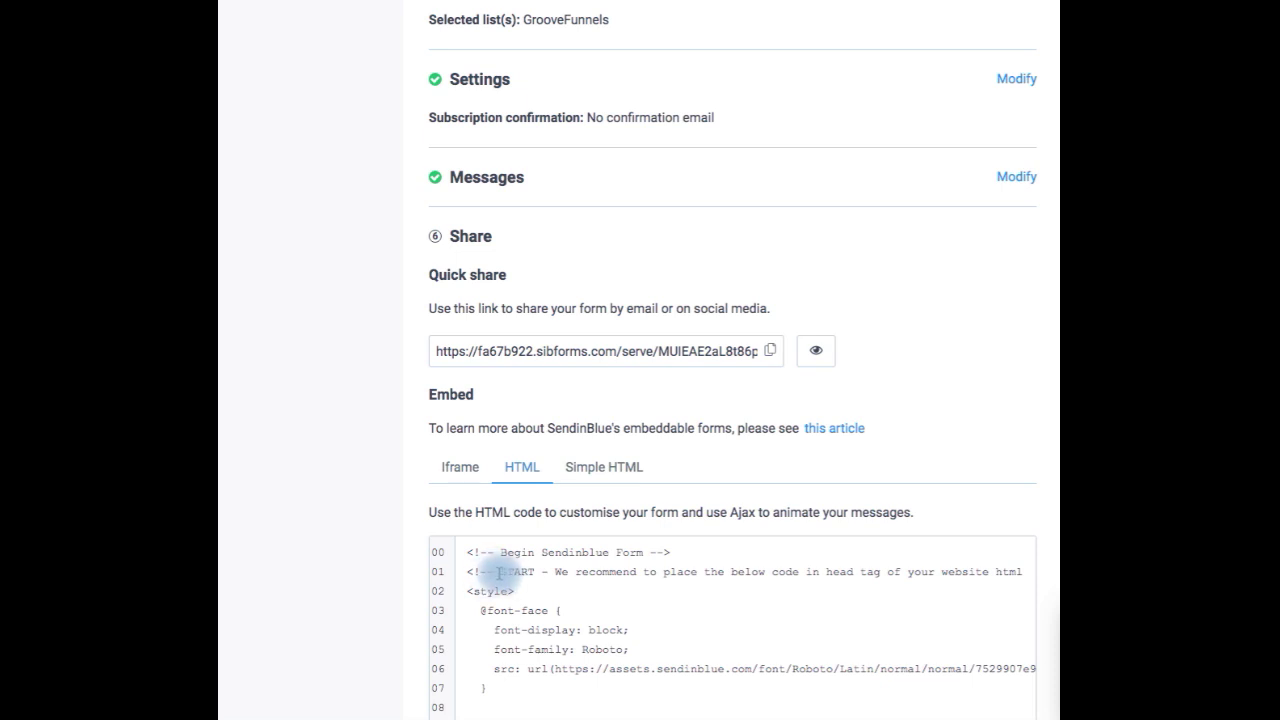
pyautogui.hotkey('ctrl', 'a')
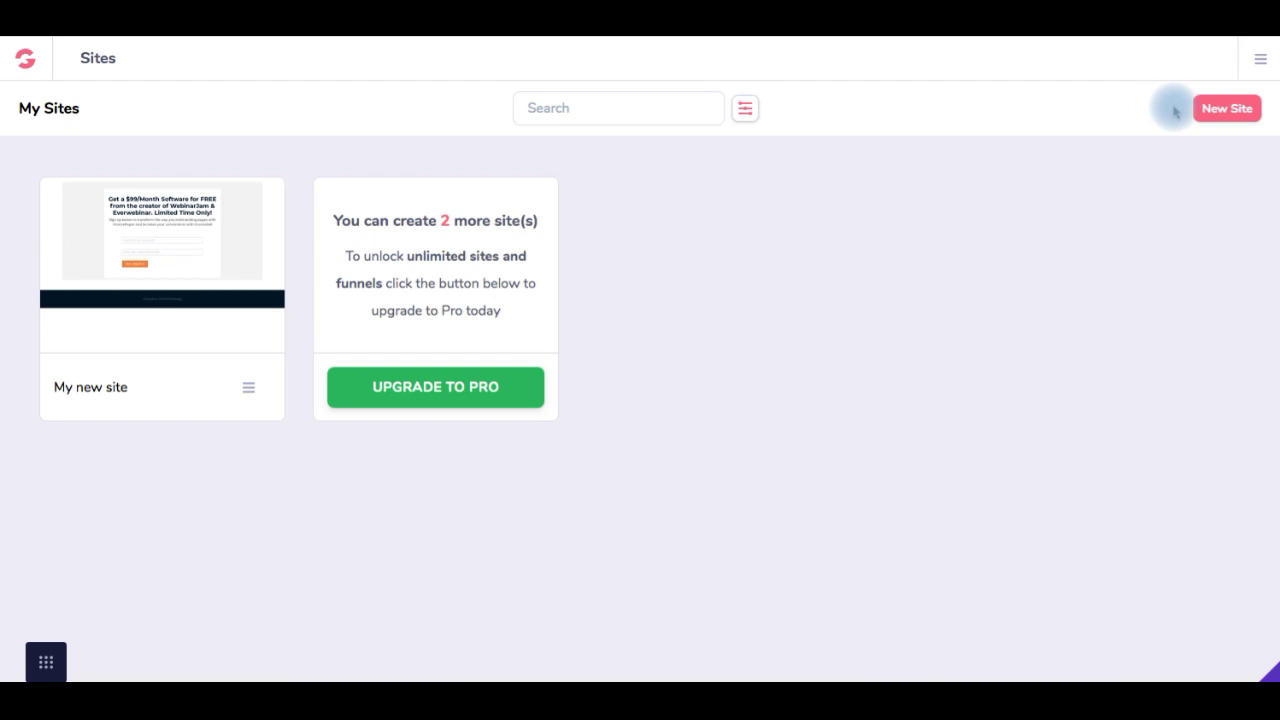
# Create a new site from the blank template and add the plain blue call-to-action headline block to the Home page
pyautogui.click(1228, 109)
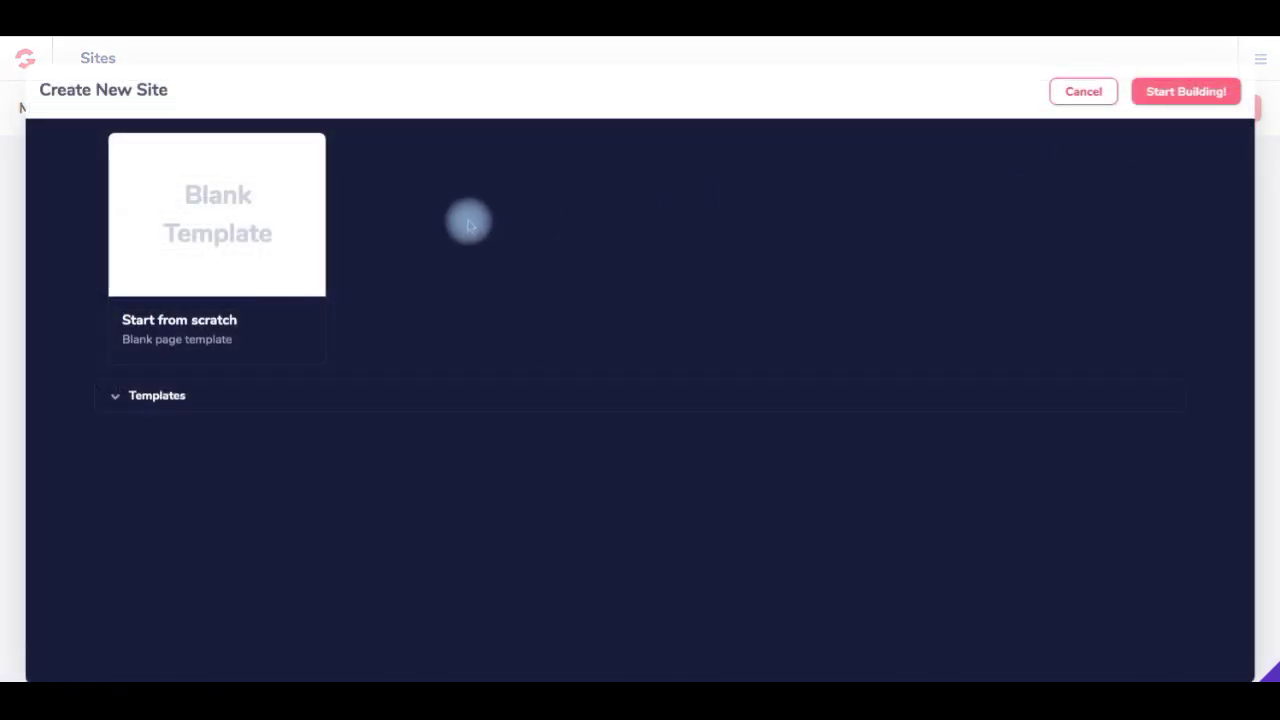
pyautogui.click(218, 219)
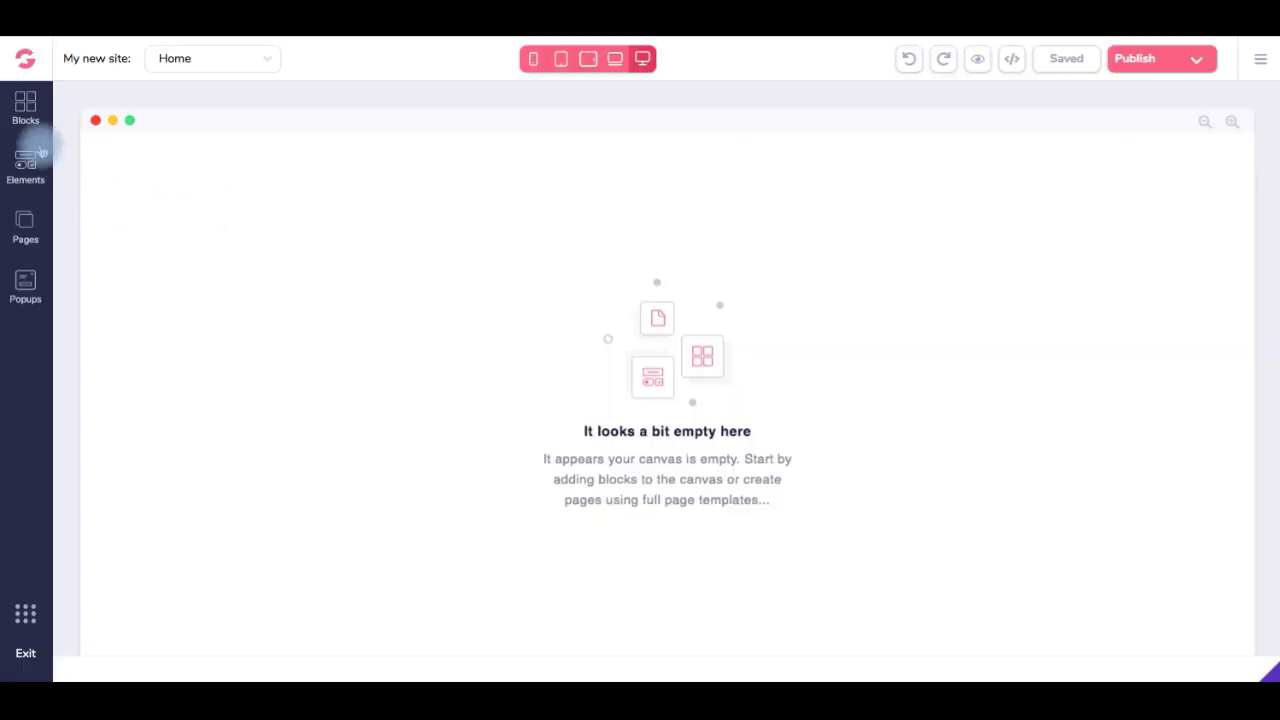
pyautogui.click(27, 105)
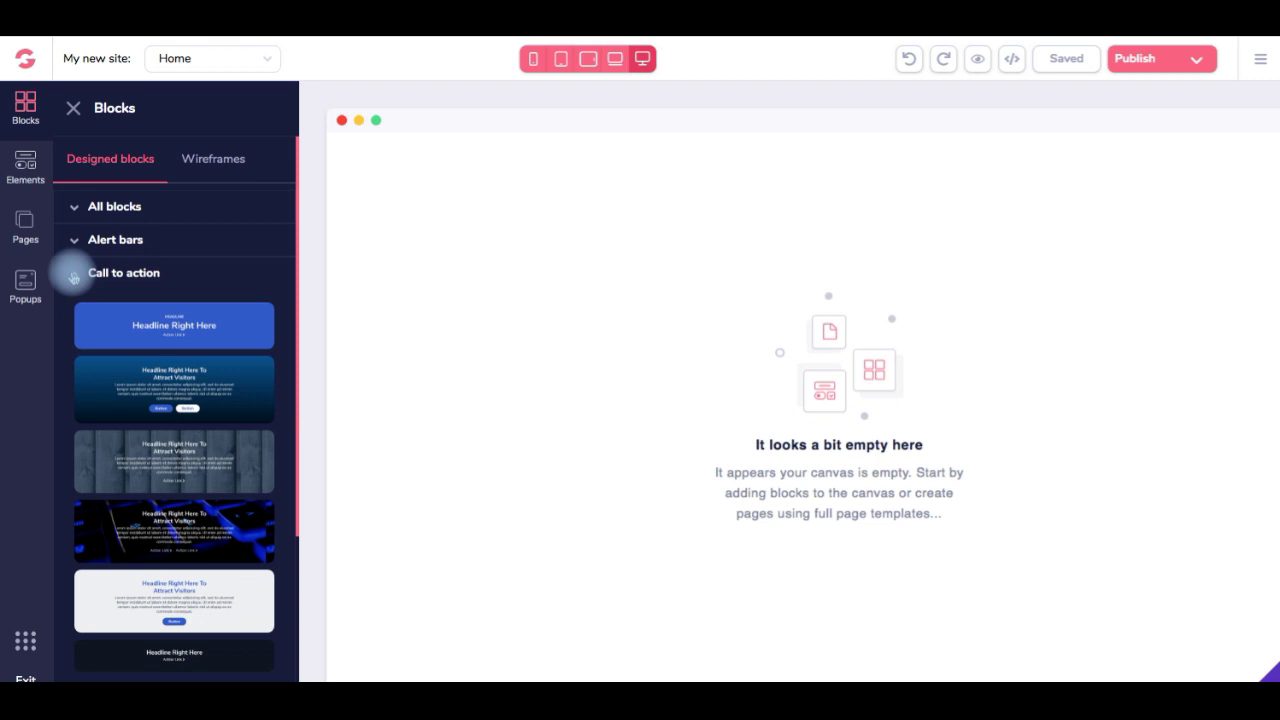
pyautogui.moveTo(160, 328); pyautogui.dragTo(795, 276)
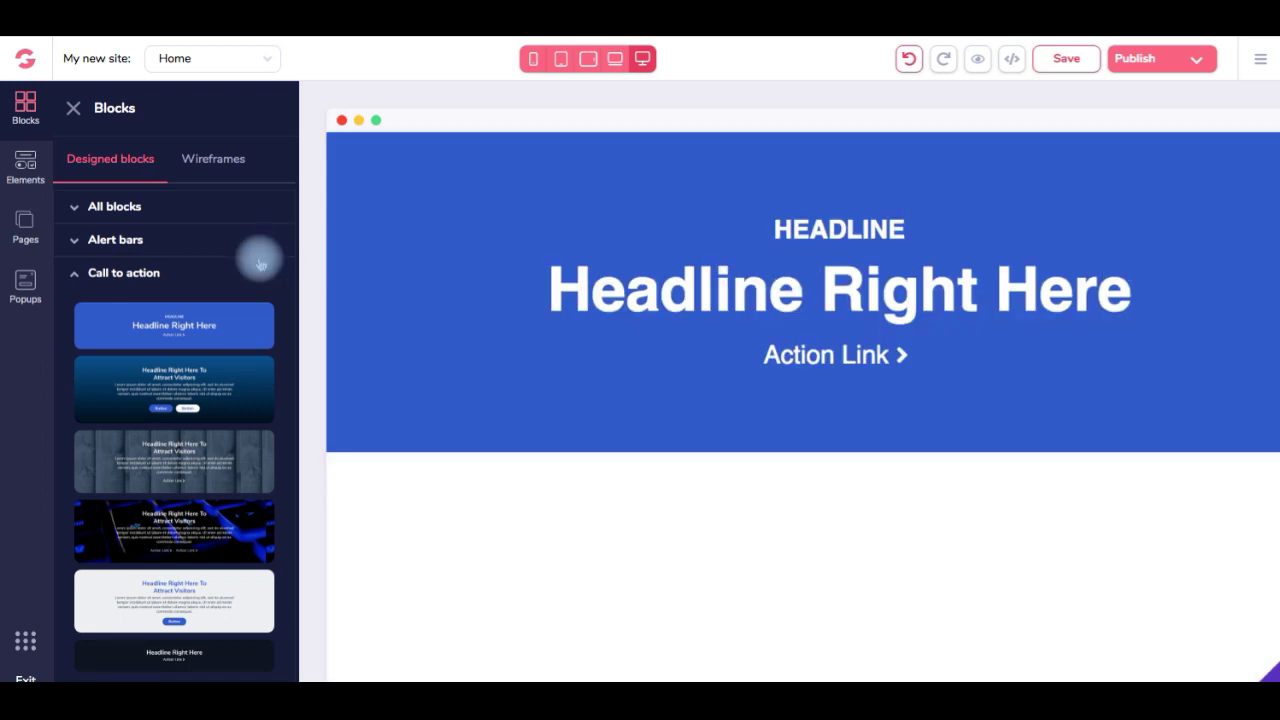
# Add the second footer design, with logo text and navigation links, and place it below the call-to-action block
pyautogui.click(76, 277)
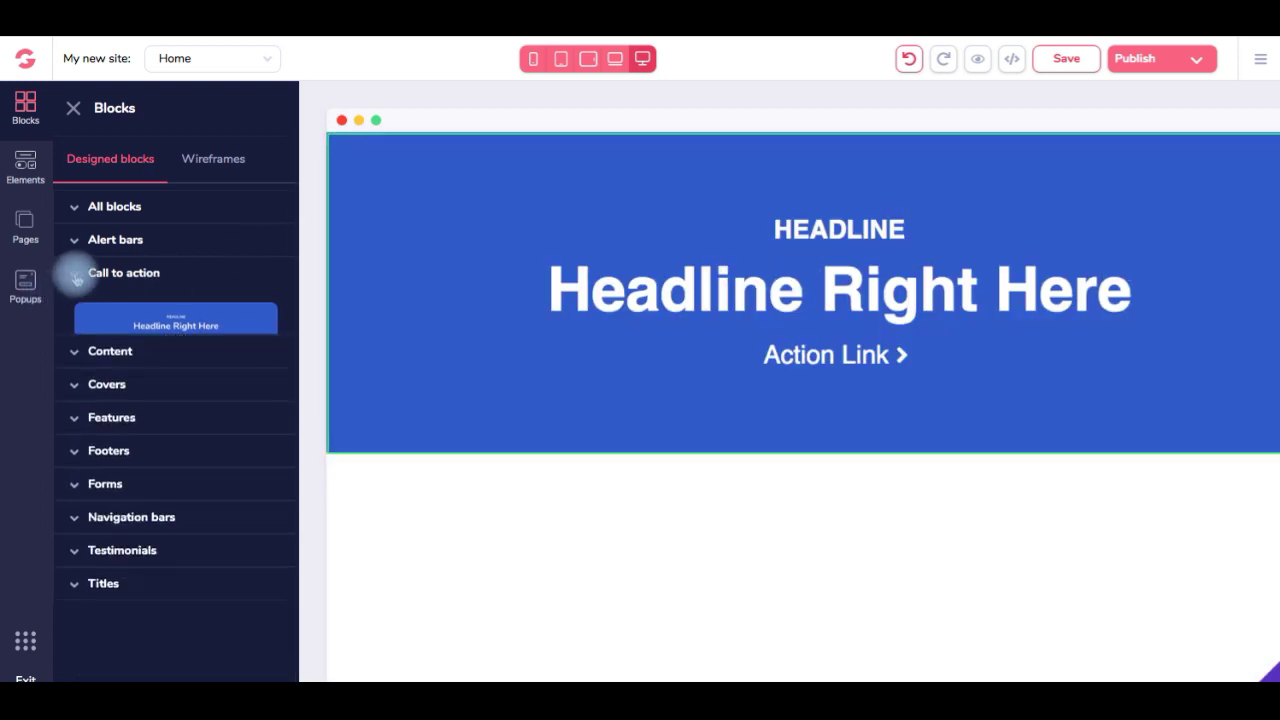
pyautogui.click(74, 409)
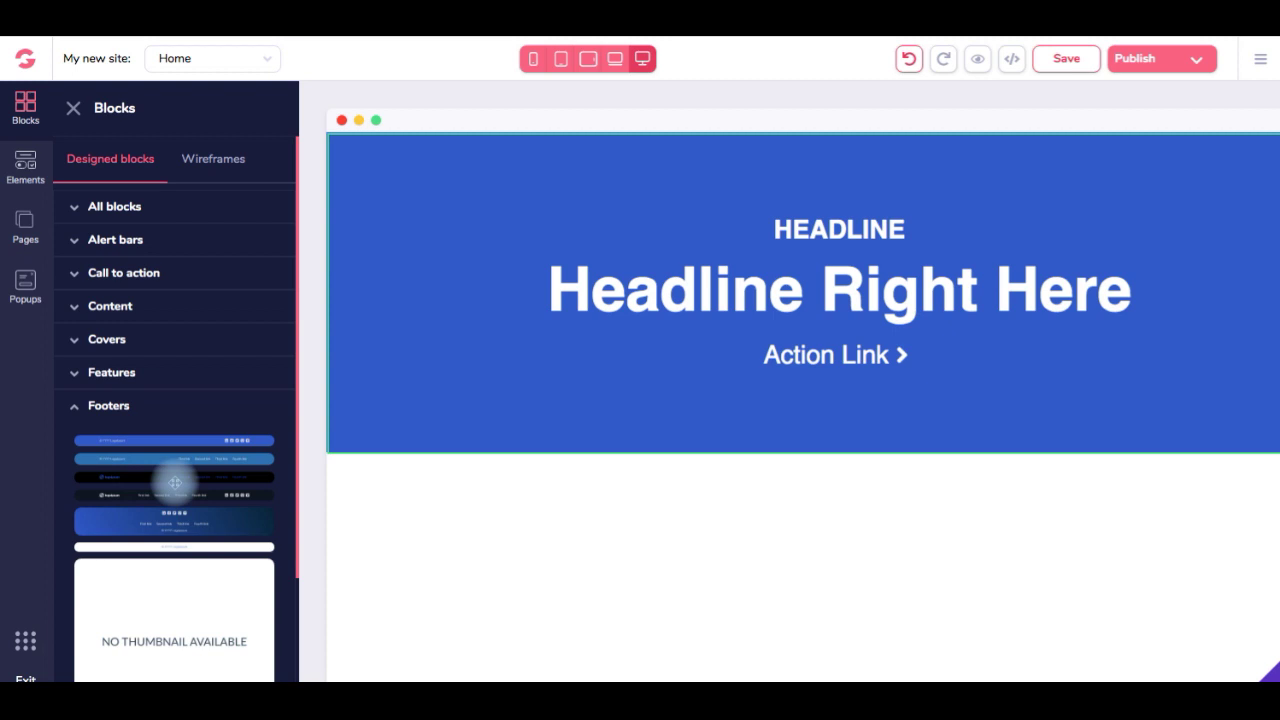
pyautogui.moveTo(166, 460); pyautogui.dragTo(677, 574)
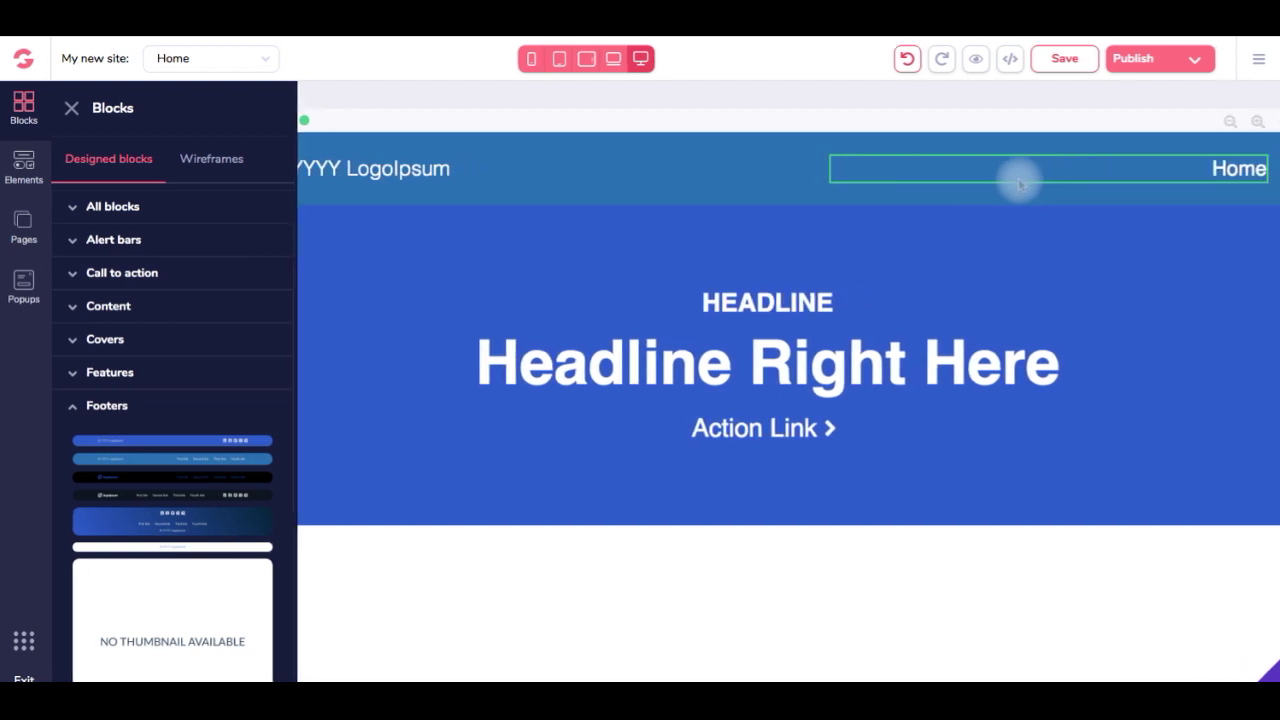
pyautogui.click(758, 197)
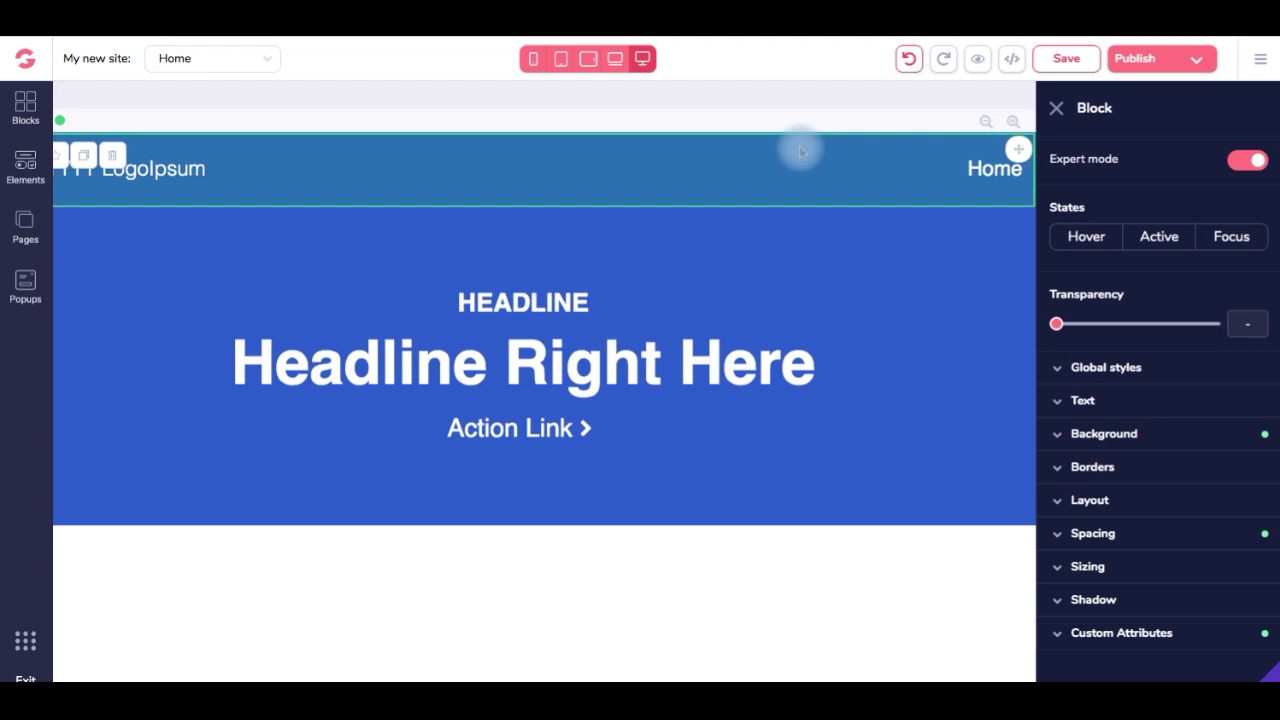
pyautogui.moveTo(1015, 149); pyautogui.dragTo(1000, 474)
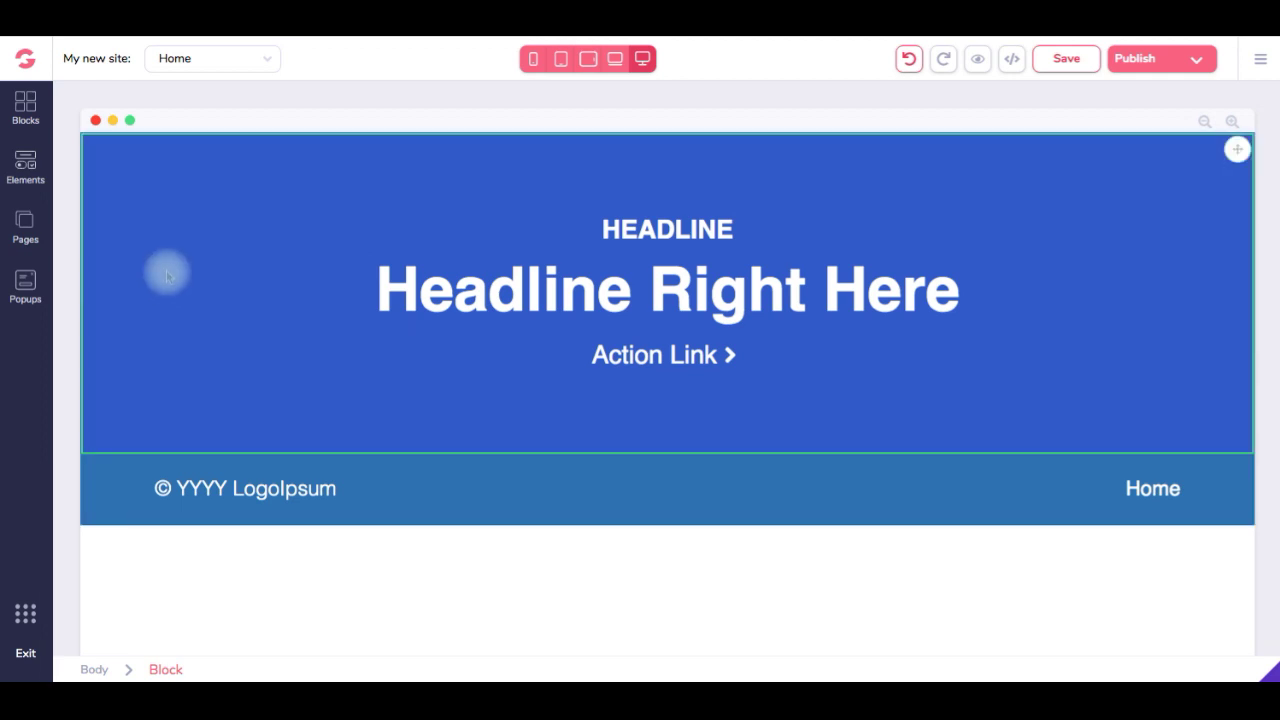
# Insert a 2 Columns layout between the main headline and the Action Link in the call-to-action block
pyautogui.click(25, 162)
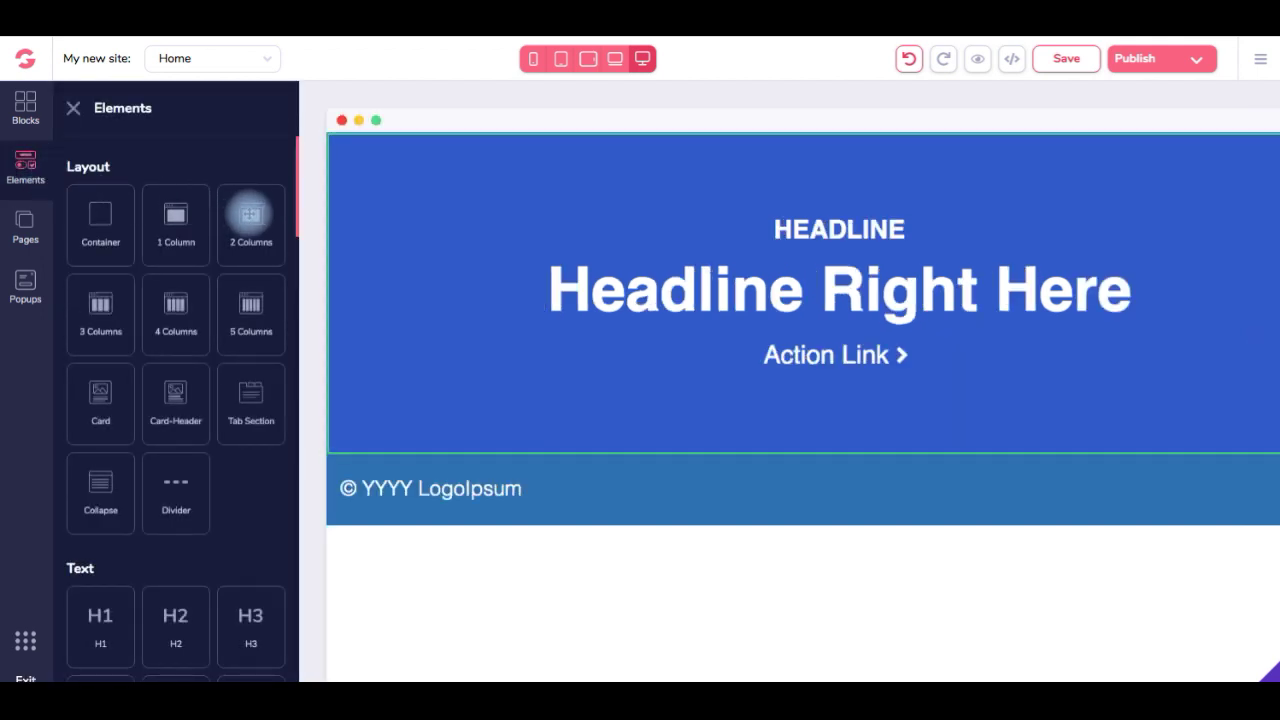
pyautogui.moveTo(249, 214); pyautogui.dragTo(745, 407)
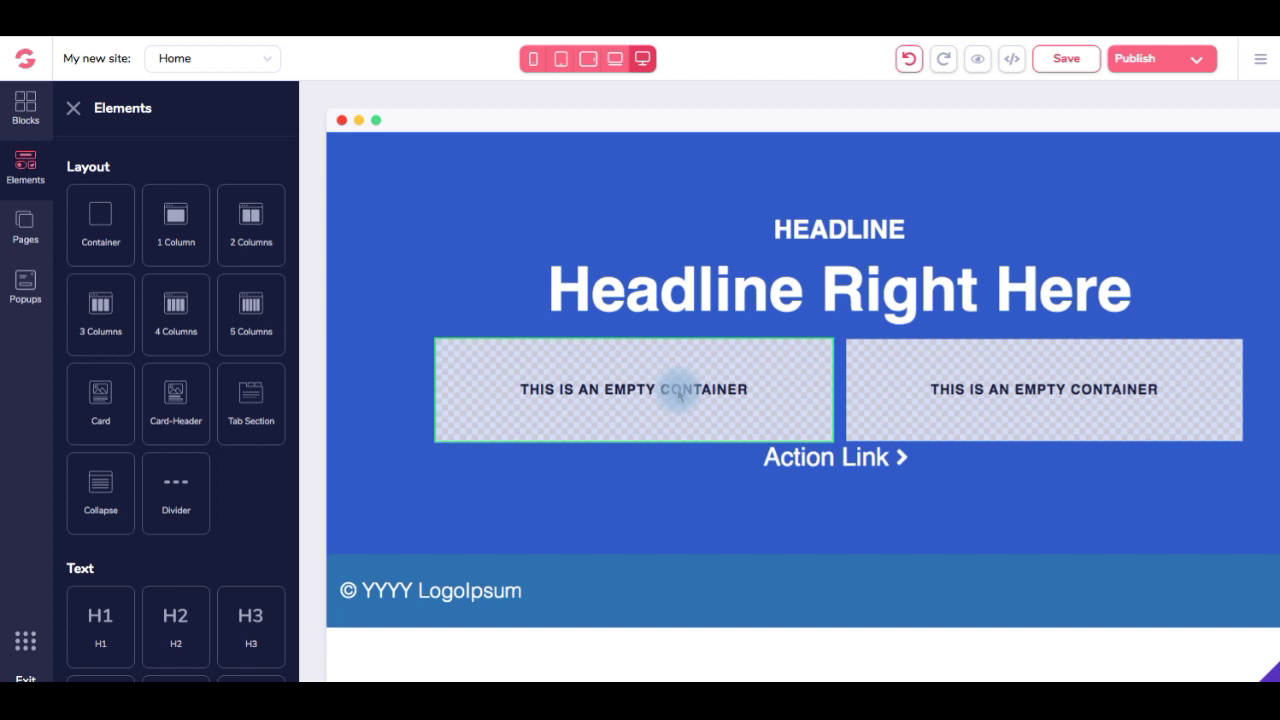
pyautogui.click(1033, 409)
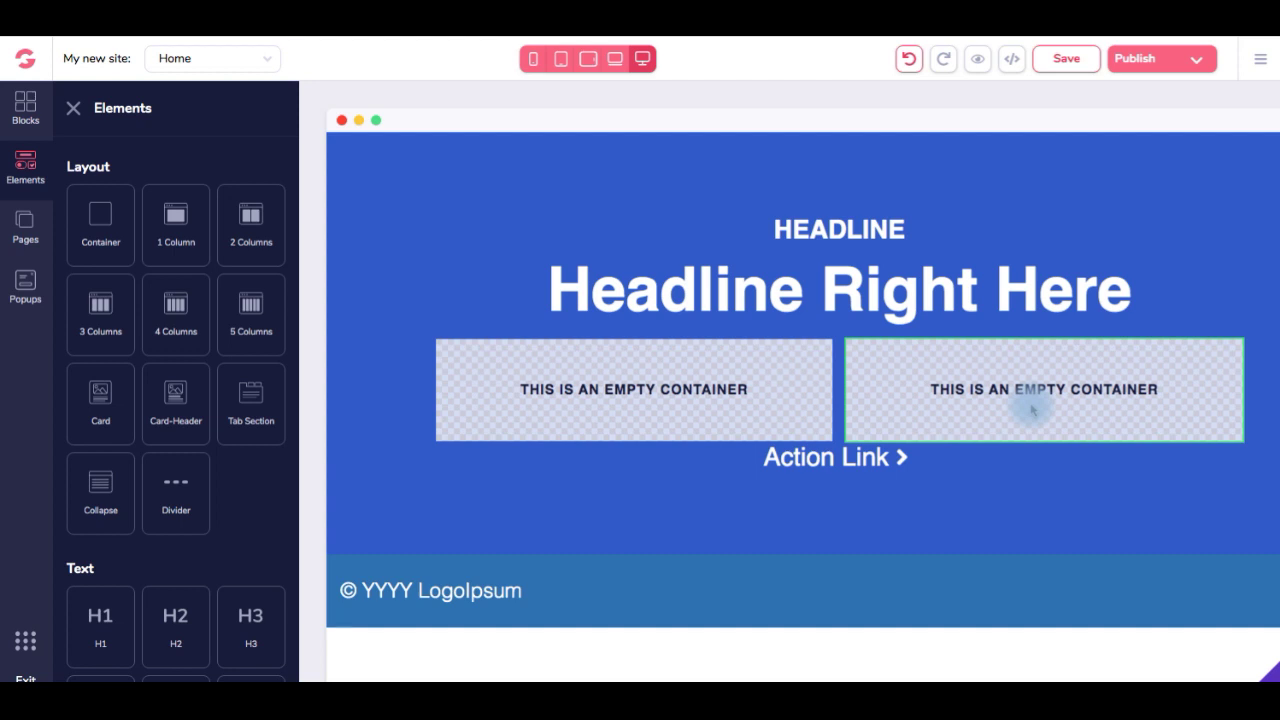
# Place an Image element in the right-hand empty container of the two-column layout
pyautogui.moveTo(237, 417); pyautogui.dragTo(240, 415)
pyautogui.scroll(-5, 240, 414)
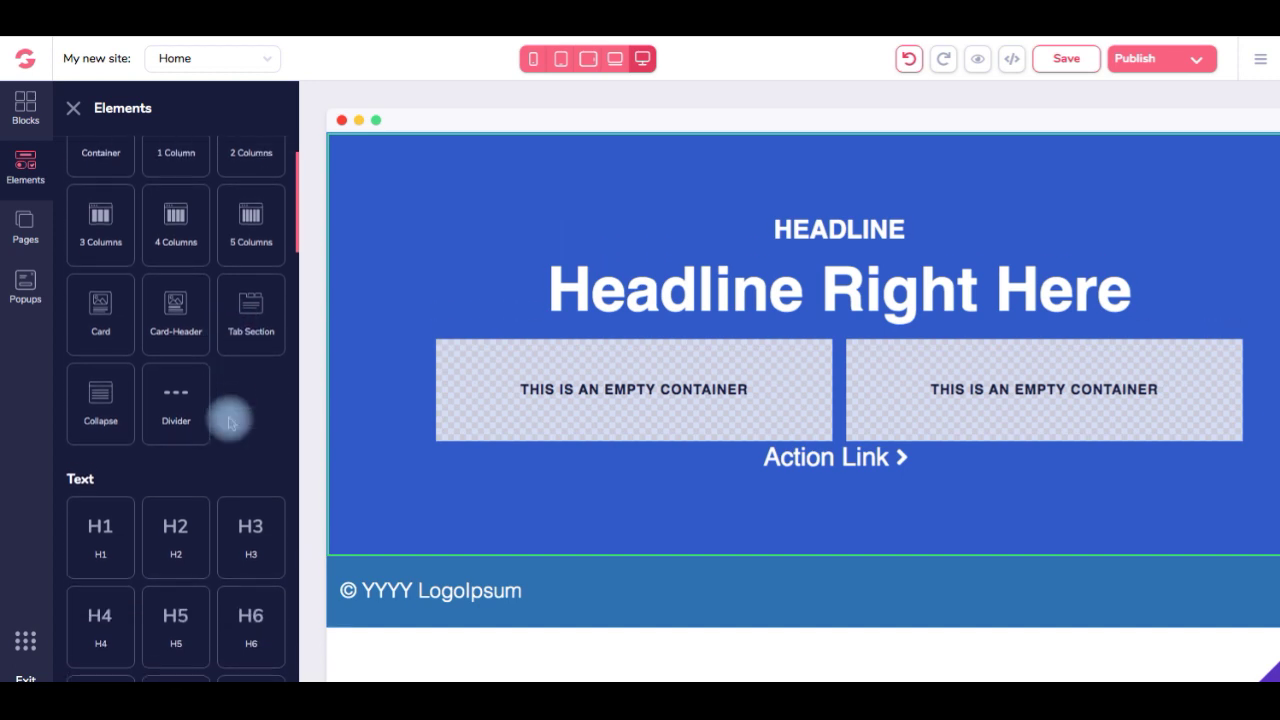
pyautogui.scroll(-10, 240, 414)
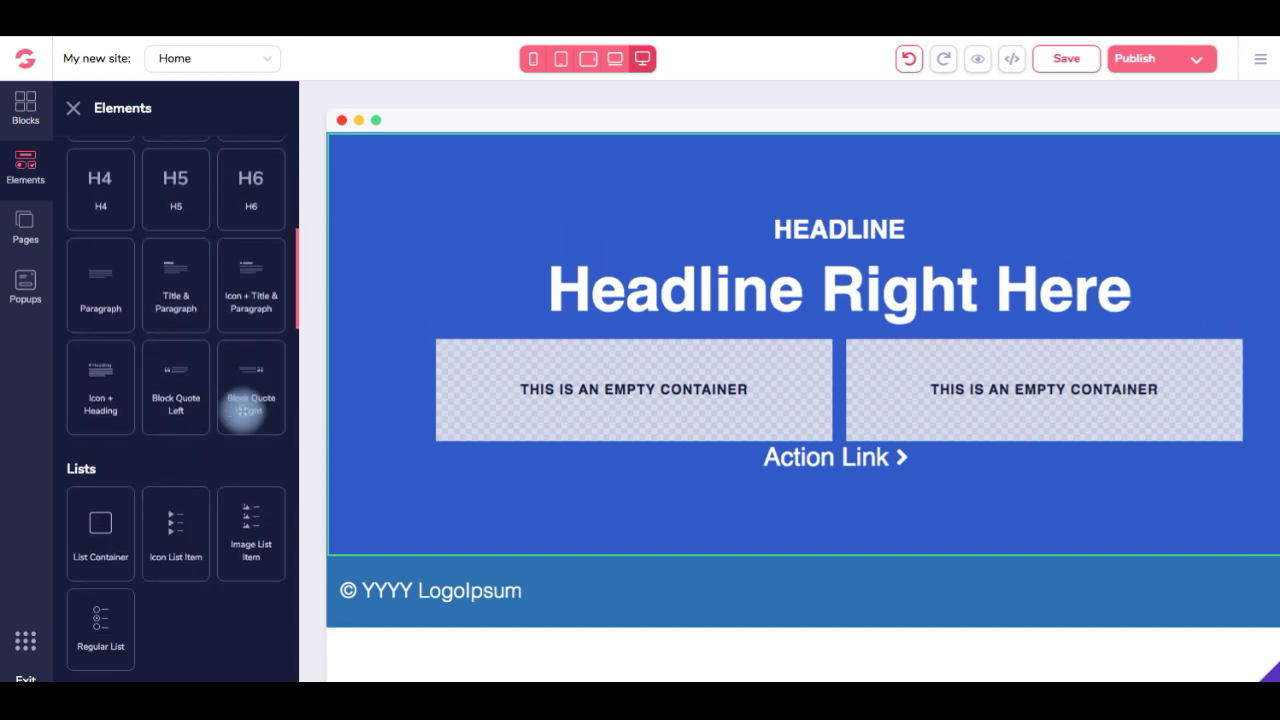
pyautogui.scroll(-4, 242, 410)
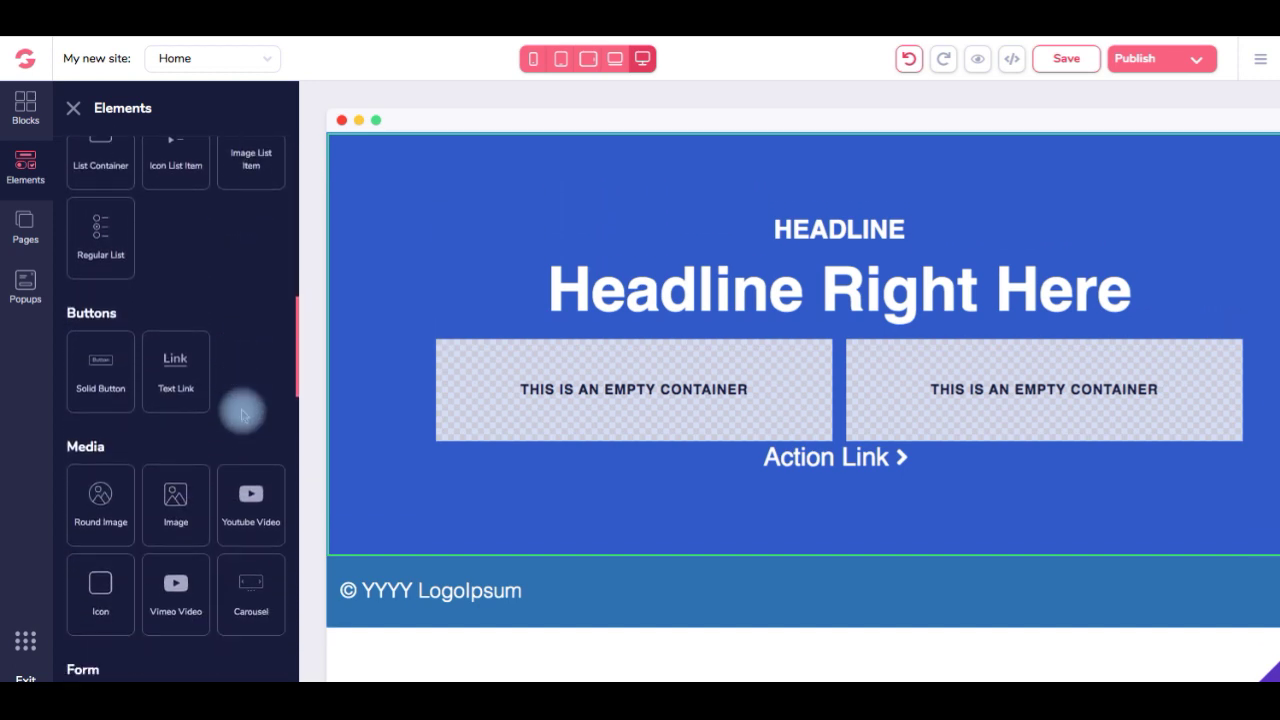
pyautogui.moveTo(172, 447); pyautogui.dragTo(1000, 400)
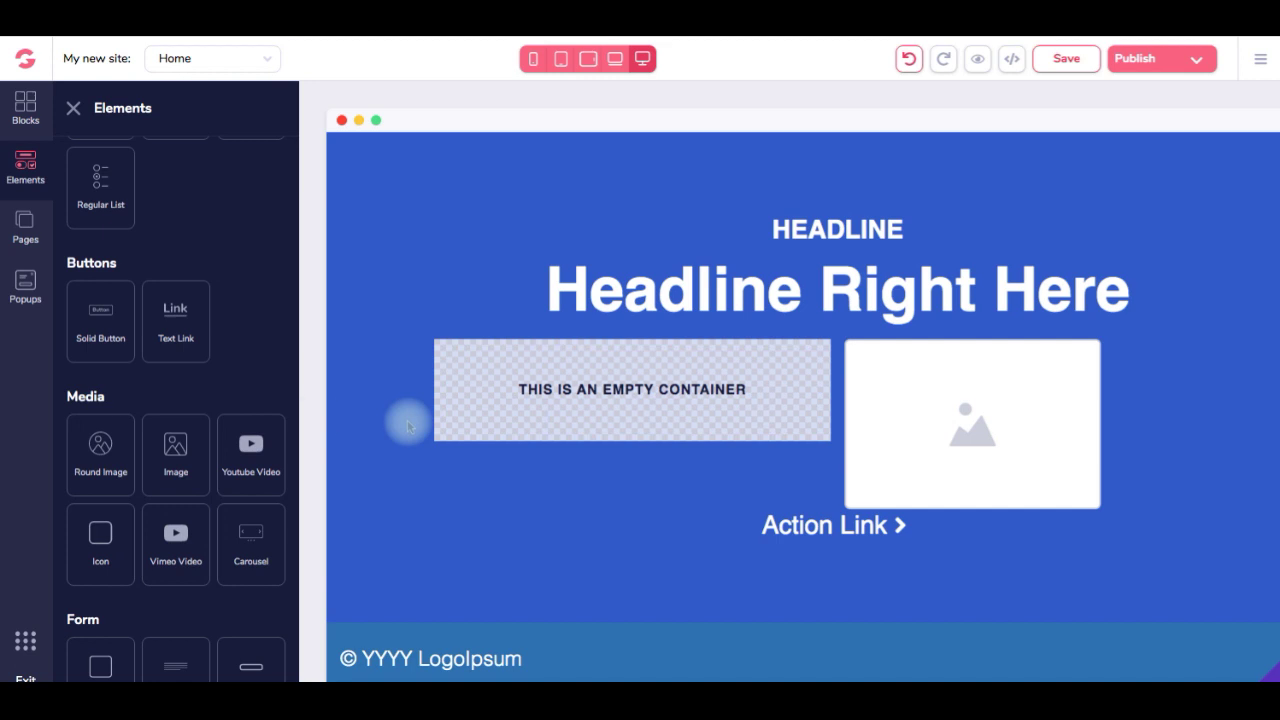
# Place a Code Embed element in the left-hand empty container of the two-column layout
pyautogui.scroll(-6, 238, 392)
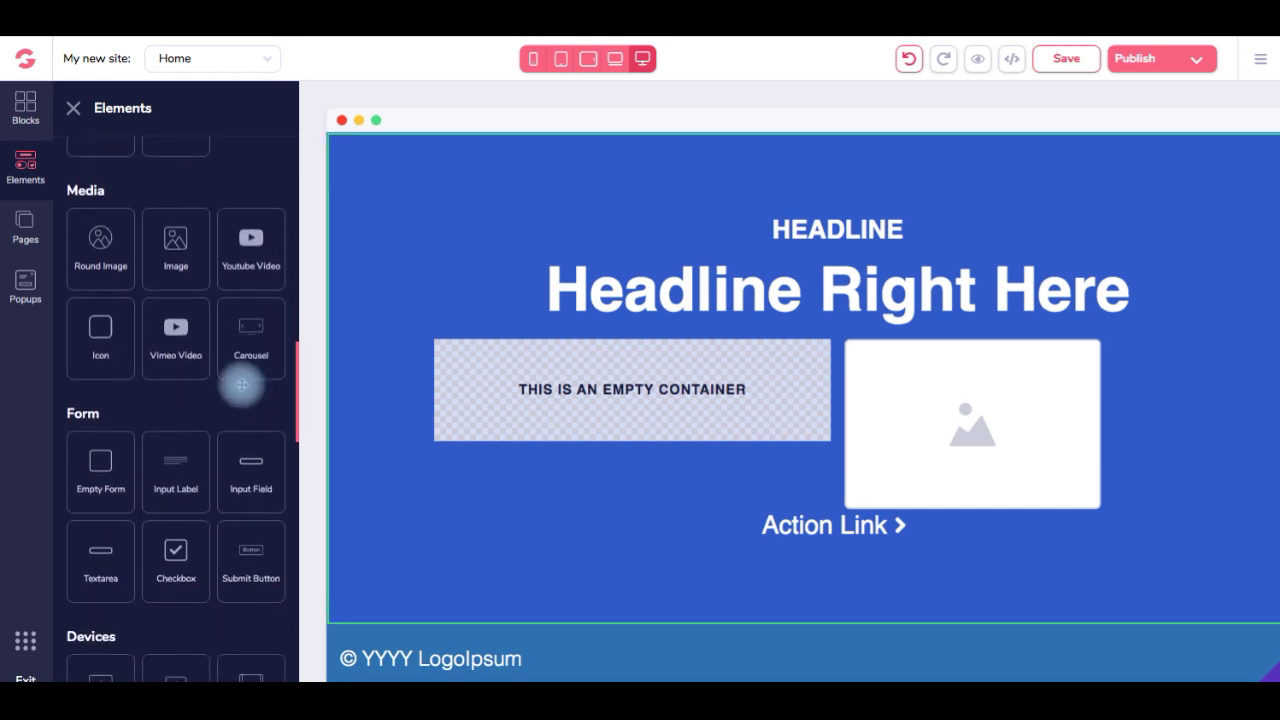
pyautogui.scroll(-4, 241, 385)
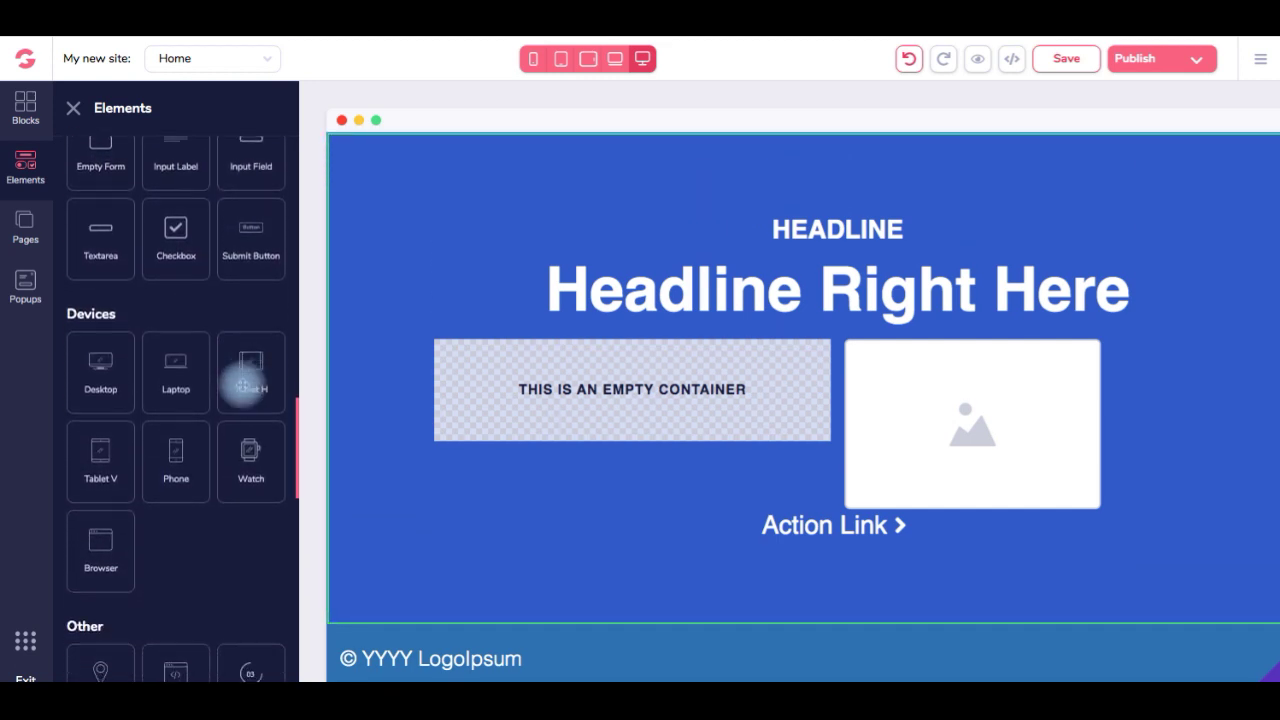
pyautogui.scroll(-1, 241, 388)
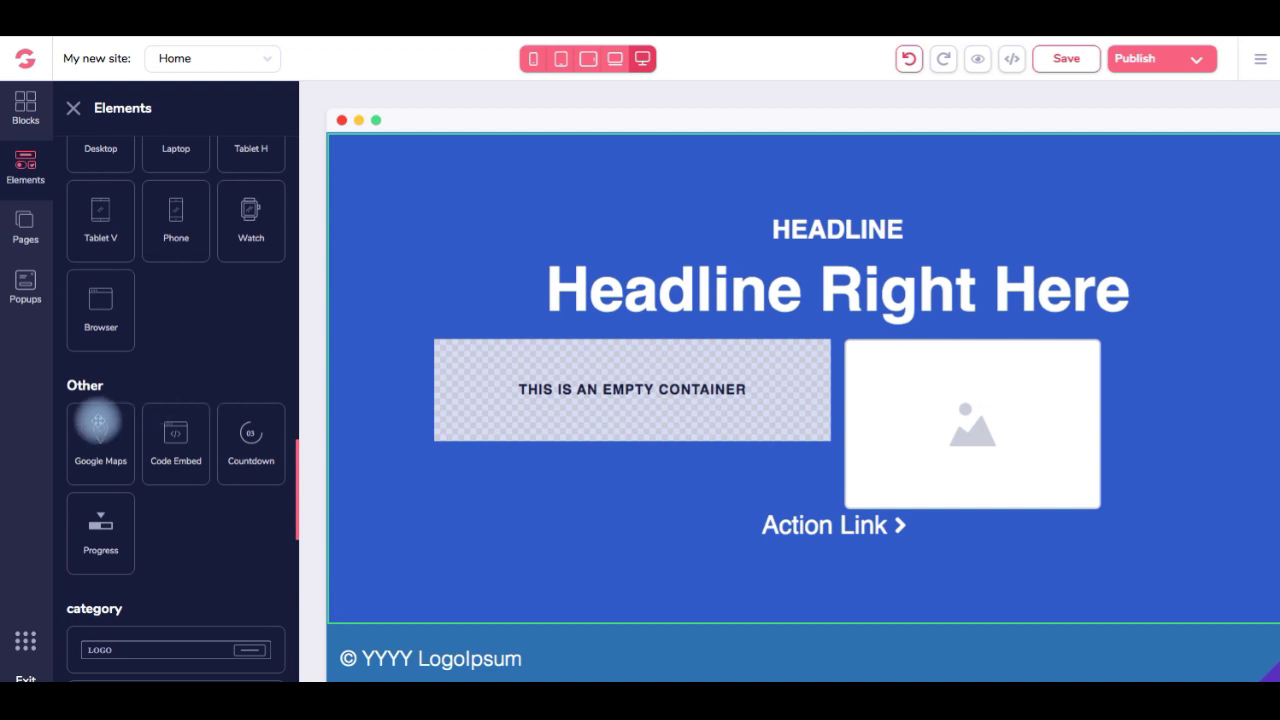
pyautogui.moveTo(156, 452); pyautogui.dragTo(626, 410)
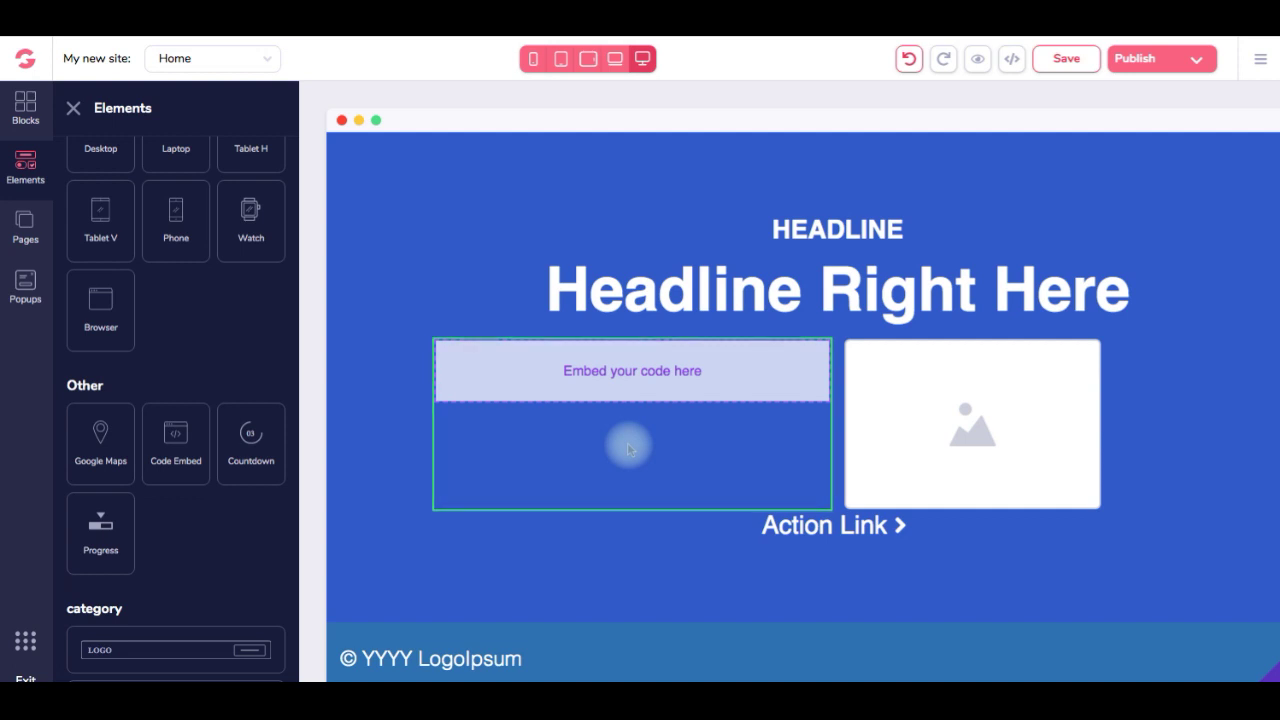
# Delete the Action Link below the two columns and save the page
pyautogui.click(838, 527)
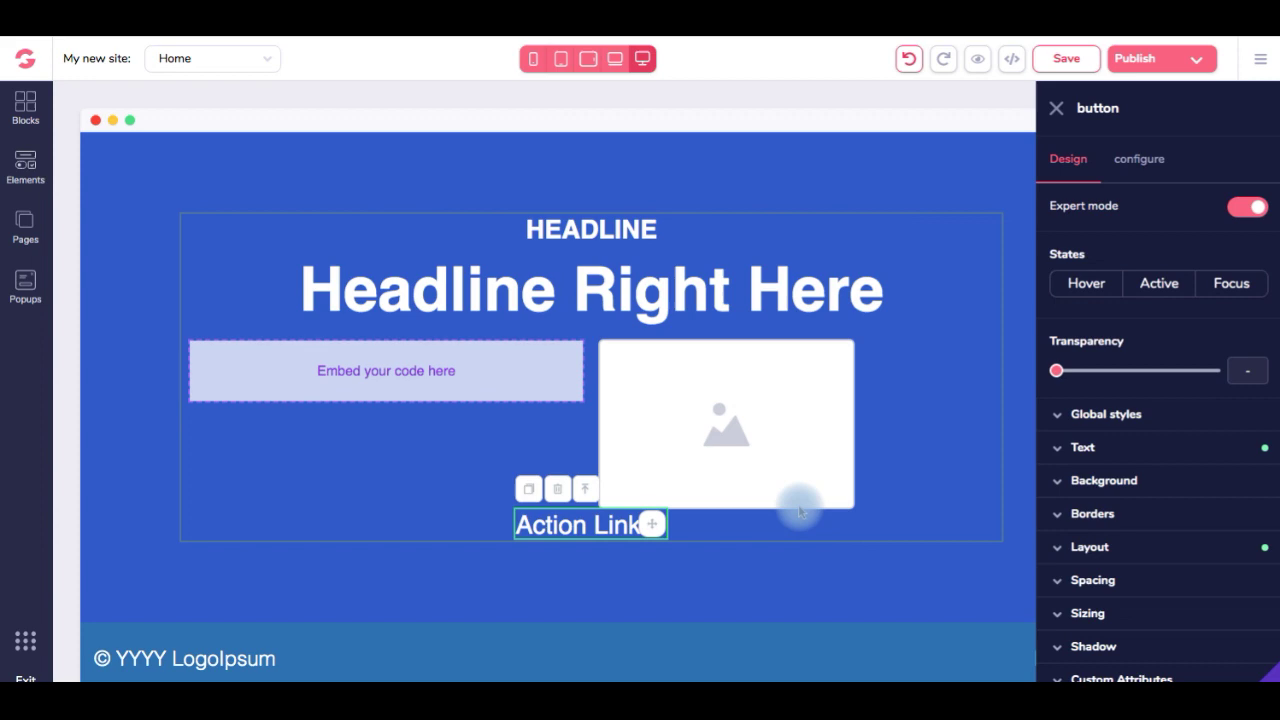
pyautogui.click(557, 489)
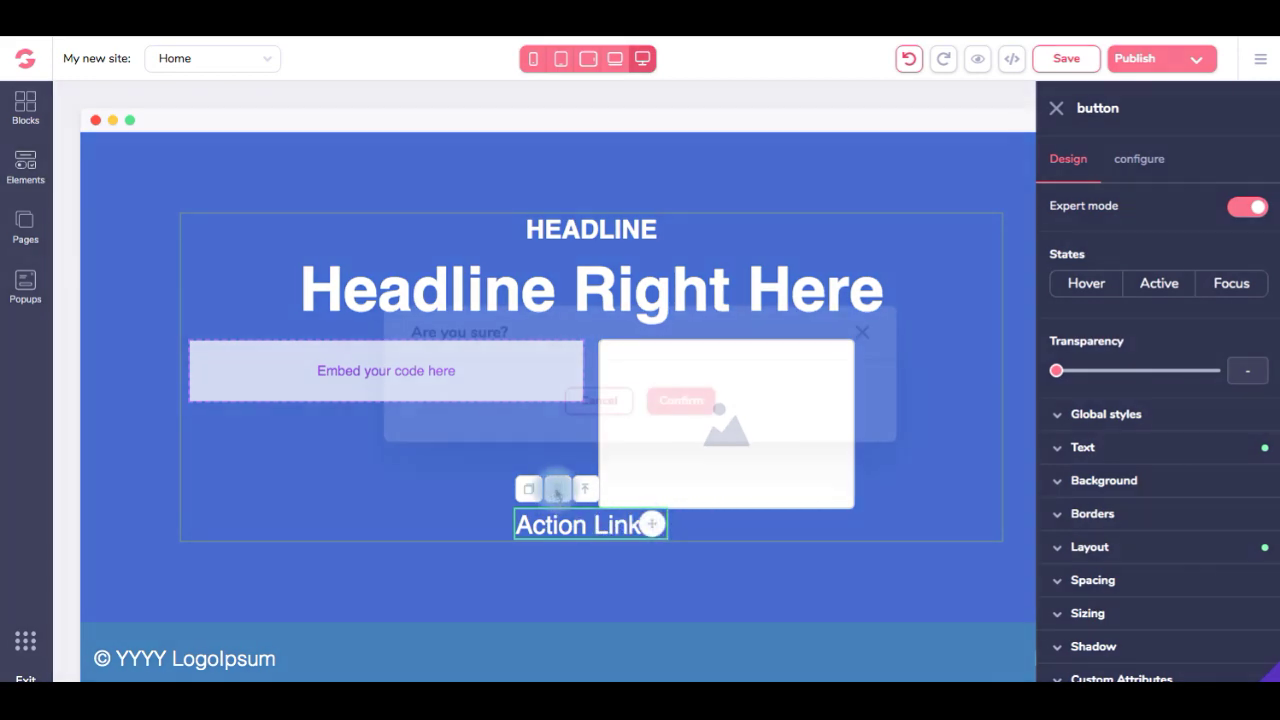
pyautogui.click(681, 400)
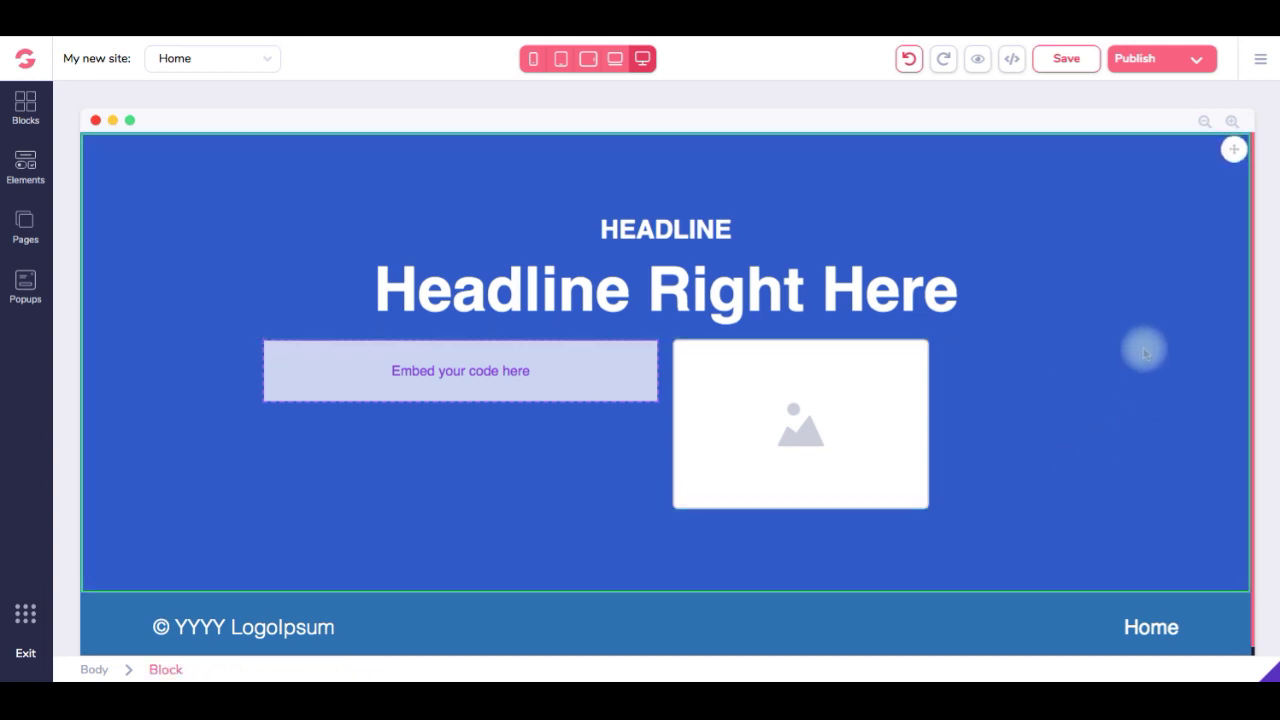
pyautogui.scroll(-1, 1145, 351)
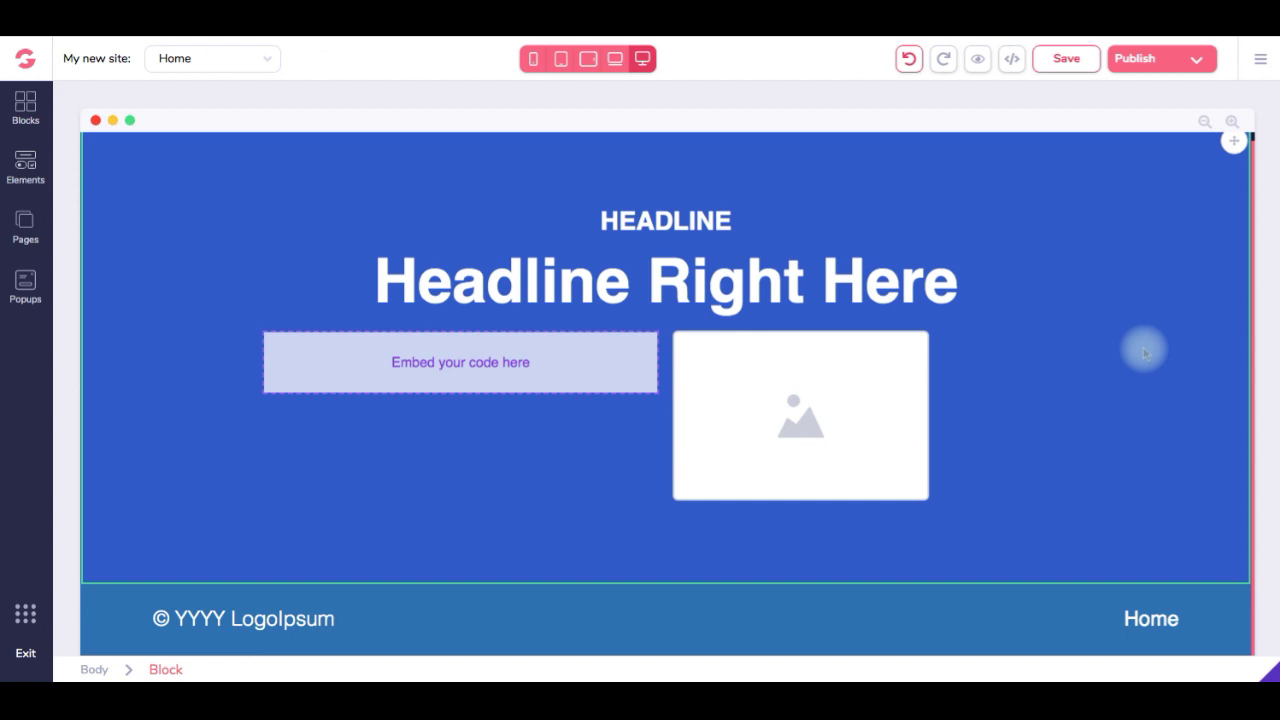
pyautogui.scroll(1, 1145, 351)
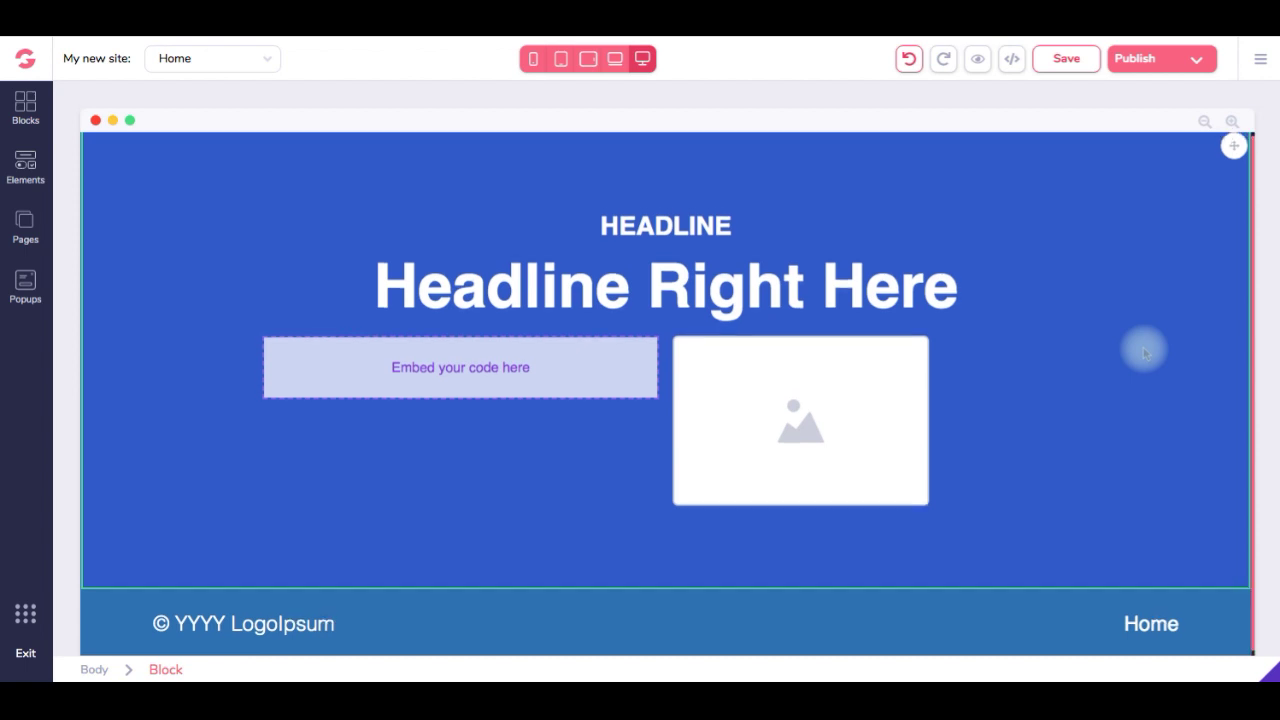
pyautogui.click(1072, 60)
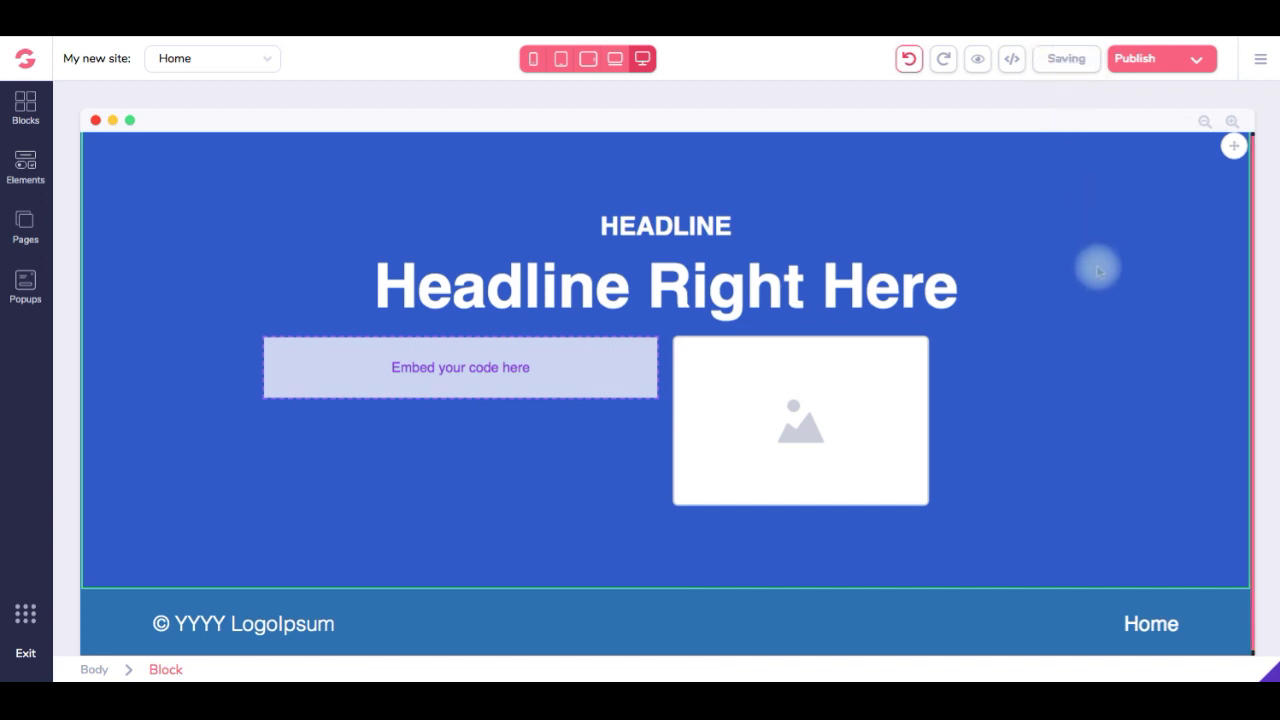
# Copy the HTML version of the form's embed code from Sendinblue and paste it into the code embed element's source code, checking the pasted code
pyautogui.click(449, 370)
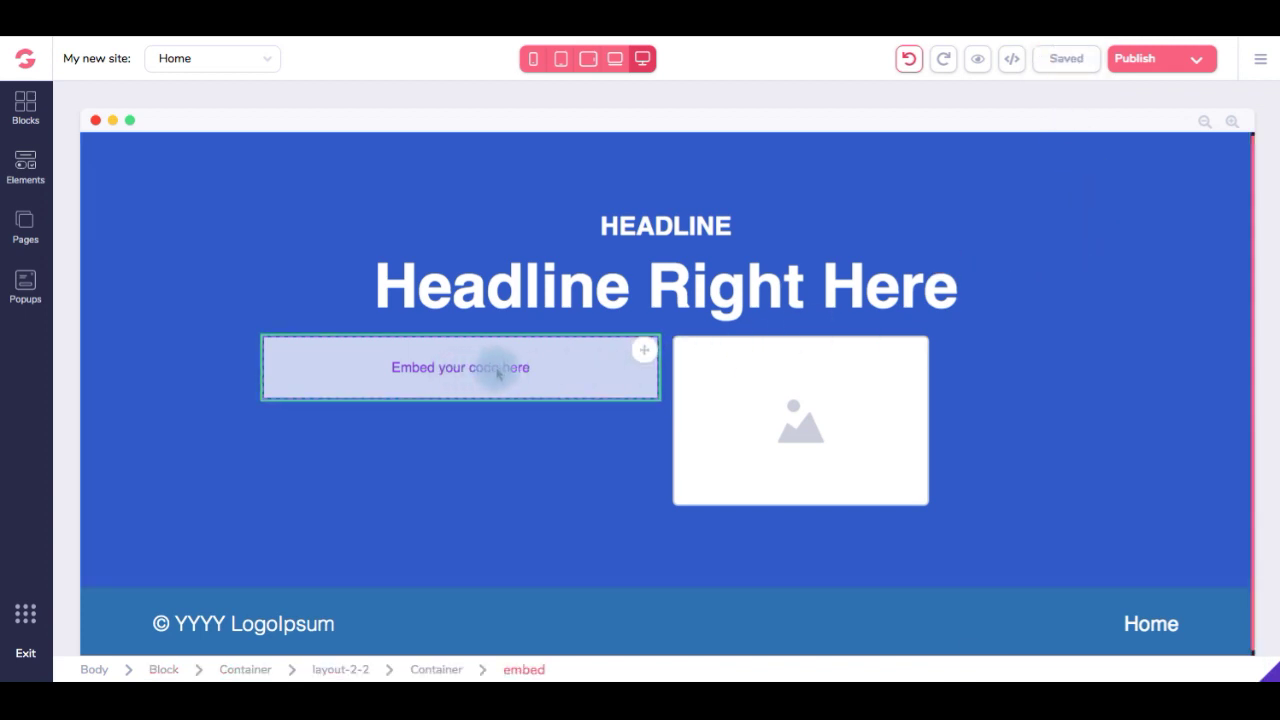
pyautogui.click(498, 372)
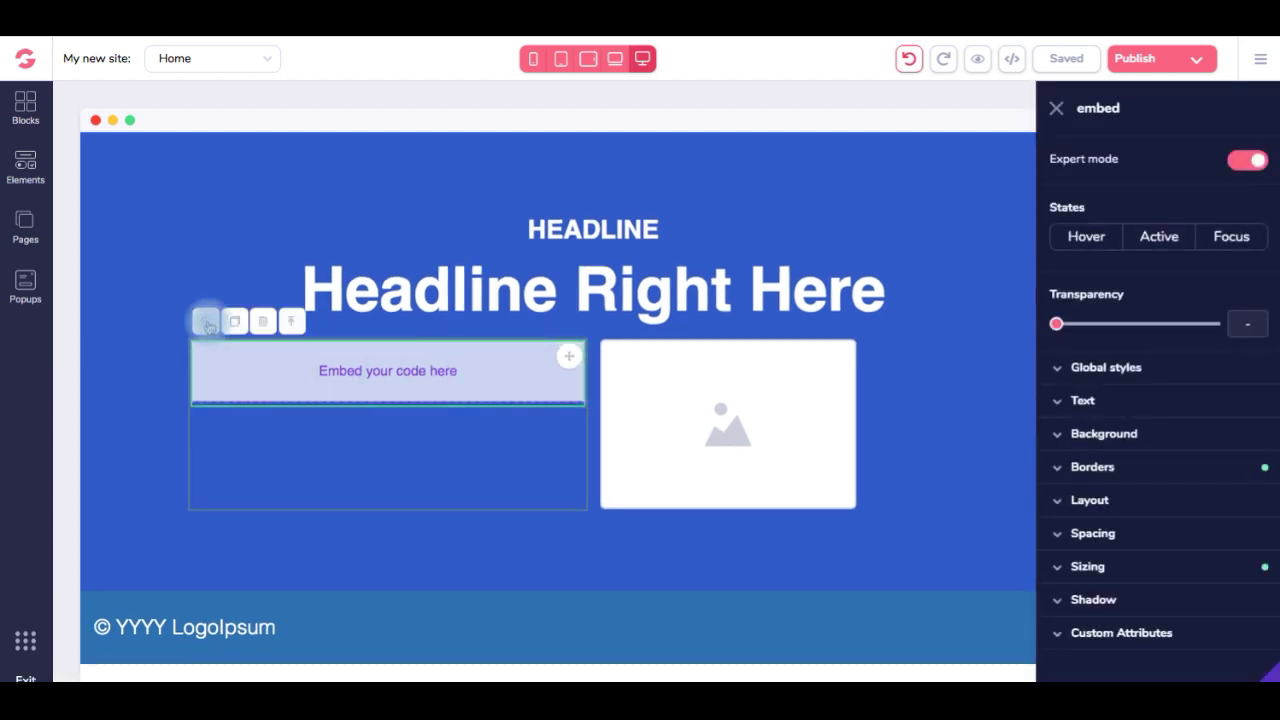
pyautogui.click(206, 322)
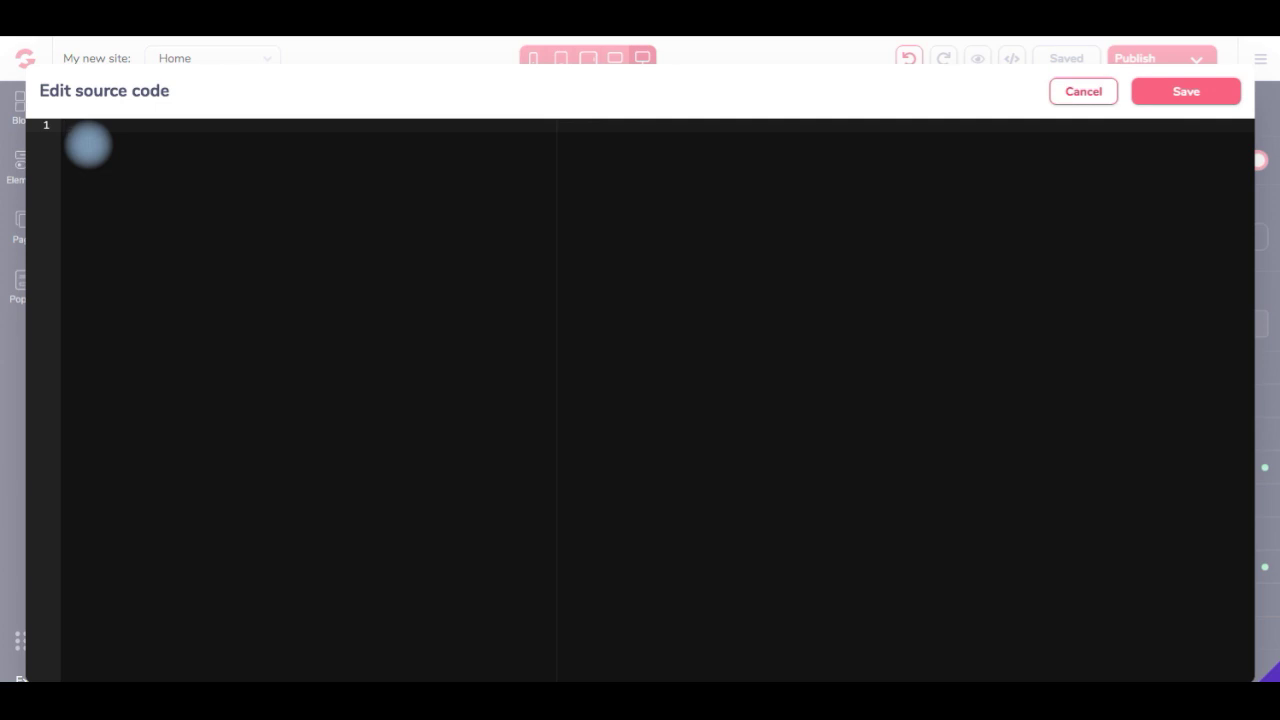
pyautogui.click(90, 147)
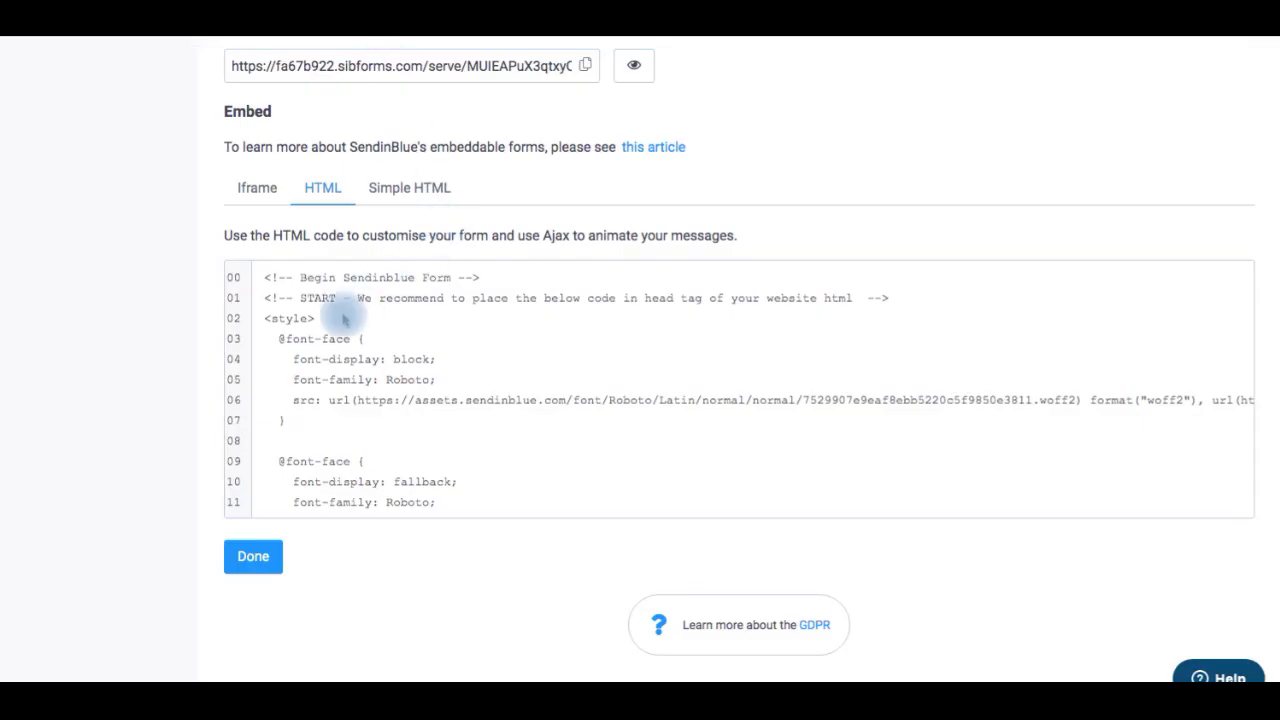
pyautogui.click(330, 320)
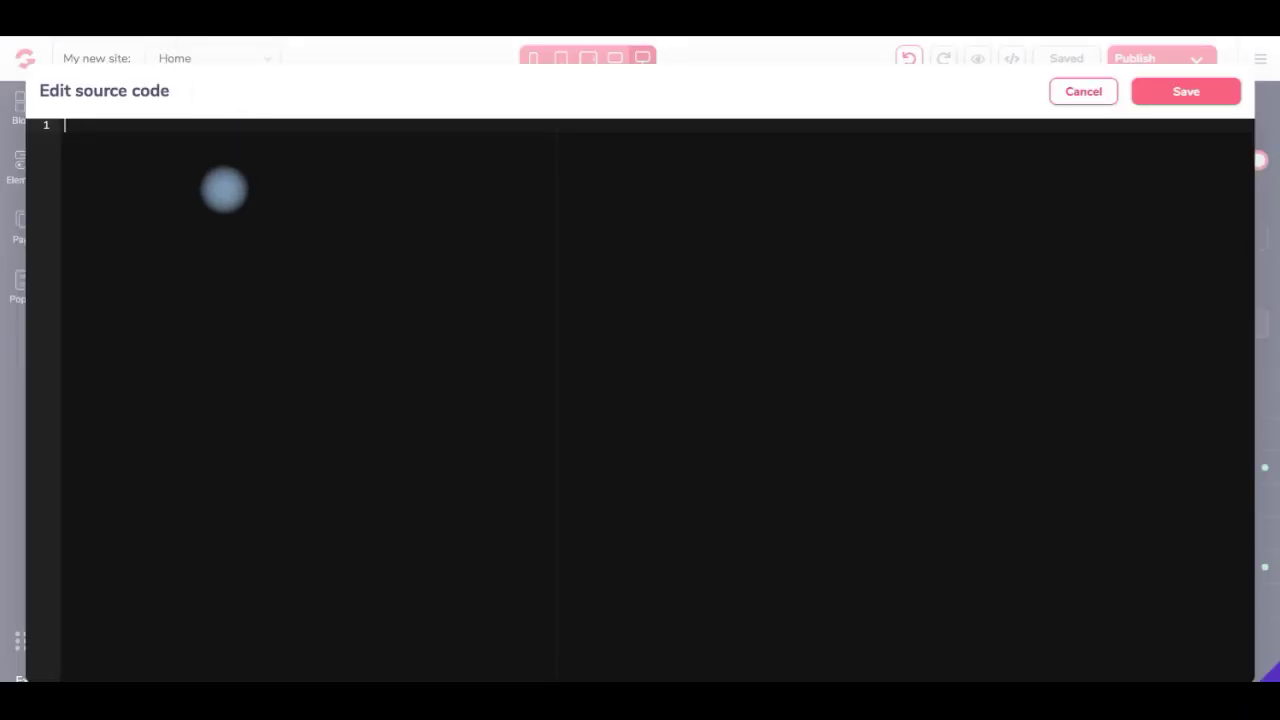
pyautogui.hotkey('ctrl', 'v')
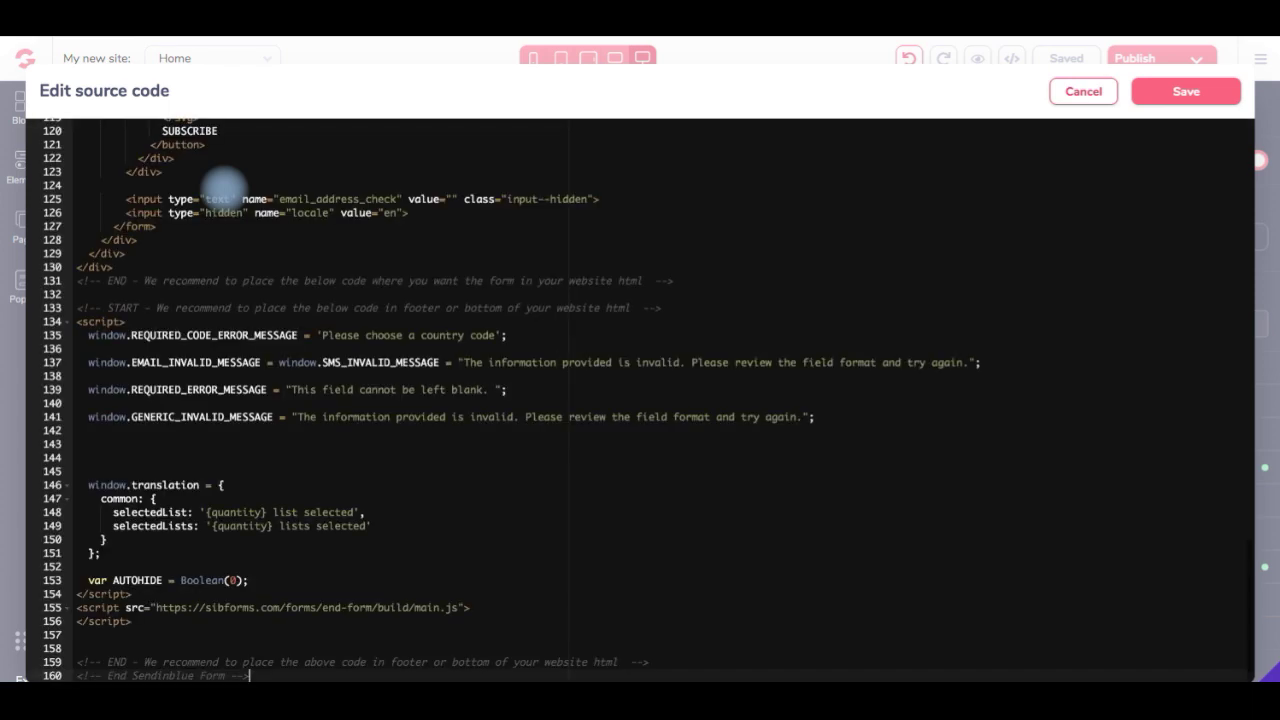
pyautogui.scroll(3, 355, 295)
pyautogui.scroll(15, 355, 295)
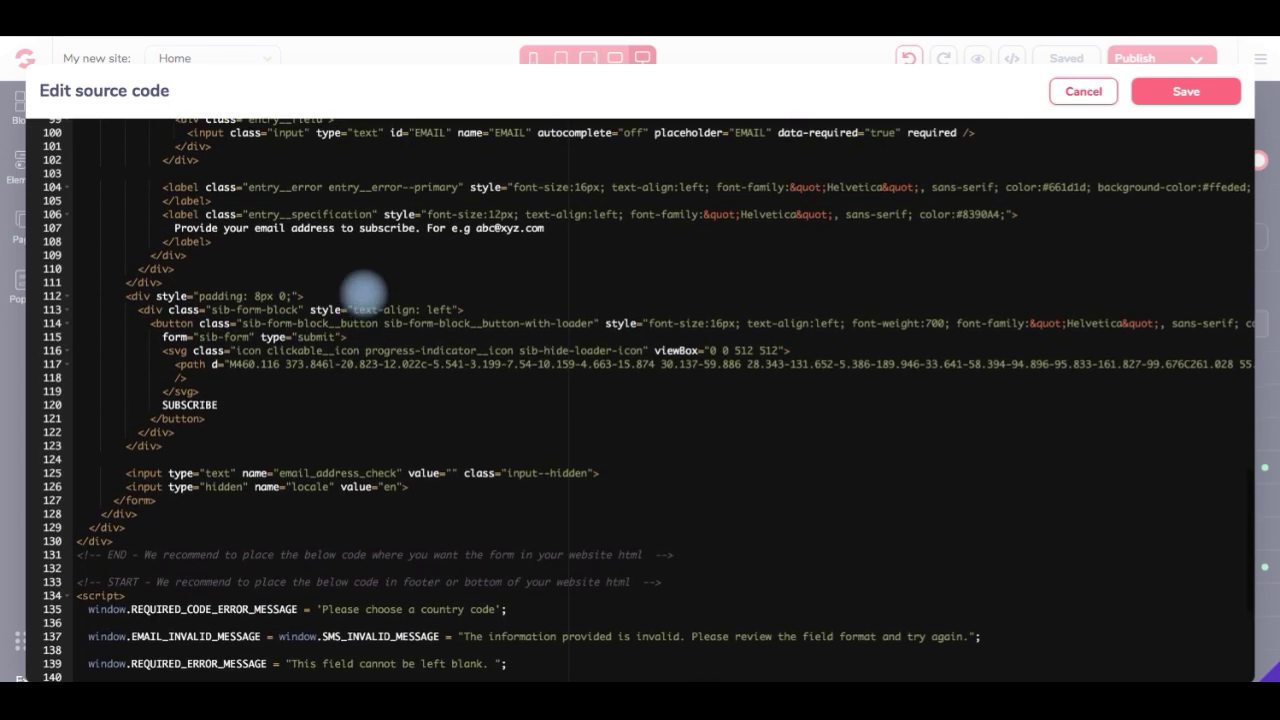
pyautogui.scroll(10, 355, 293)
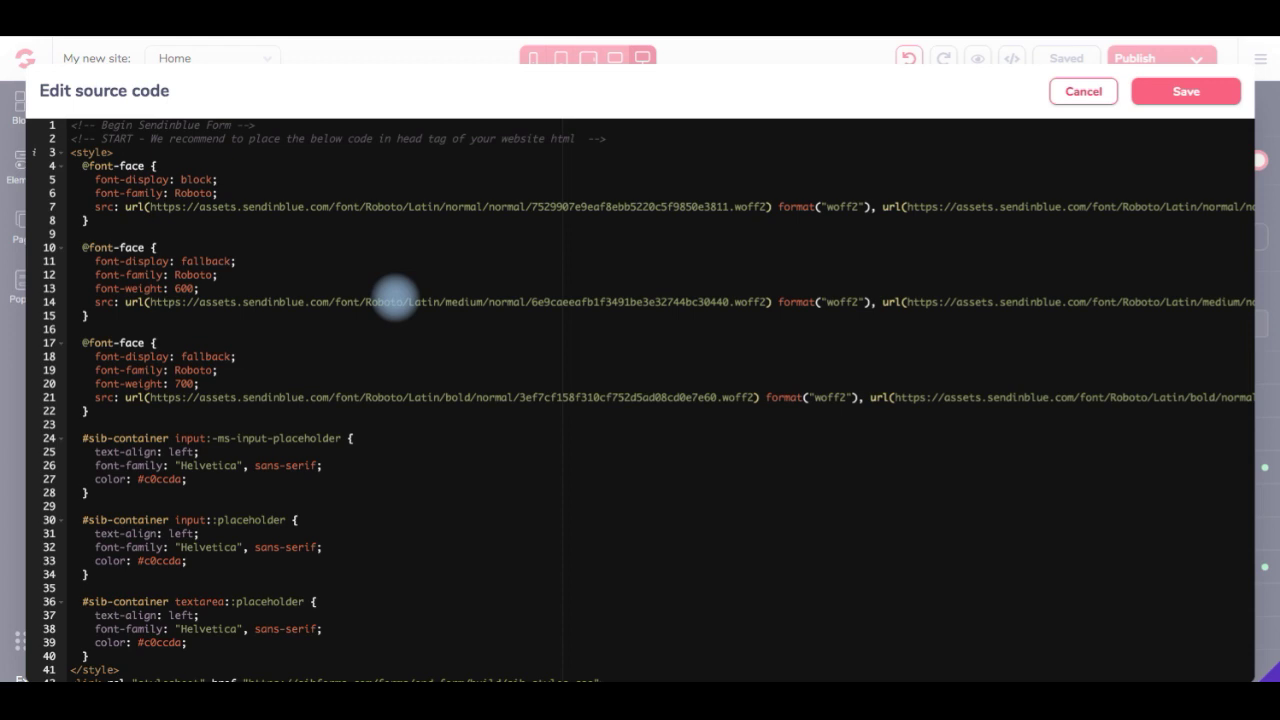
pyautogui.scroll(-5, 390, 300)
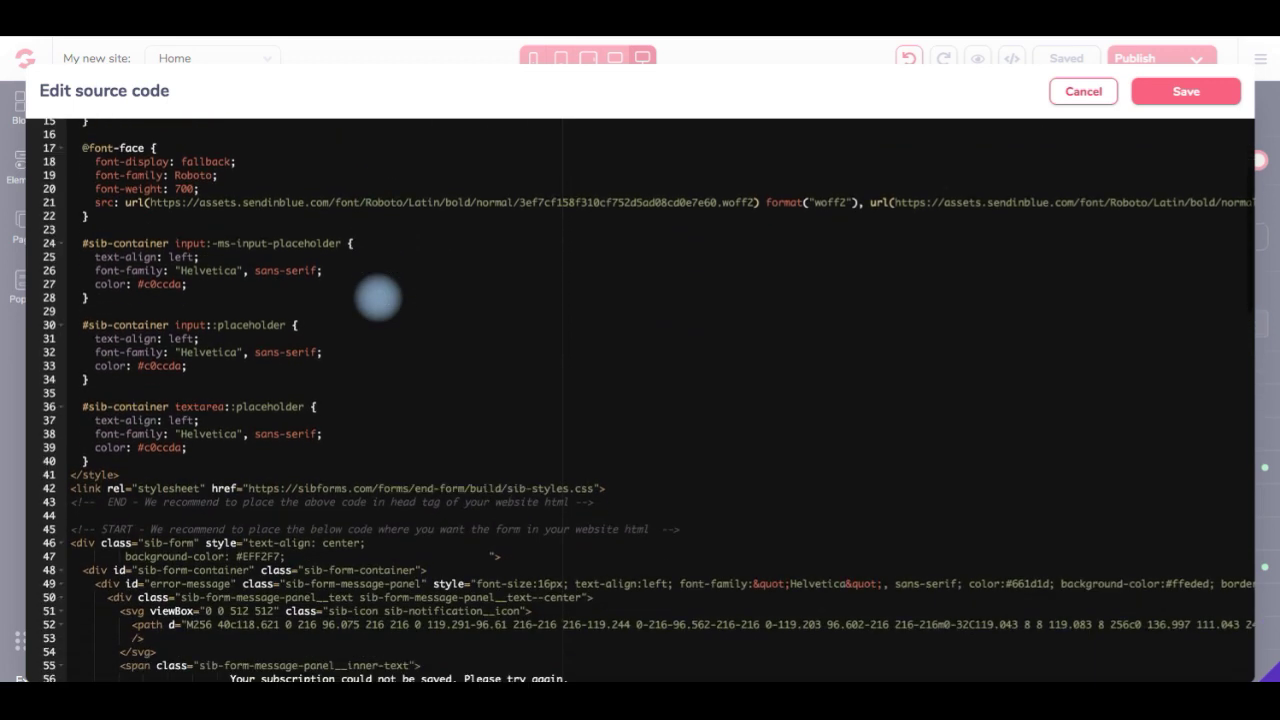
# Set the background color of the sib-form div on line 47 of the source code to #ffffff
pyautogui.scroll(-2, 378, 297)
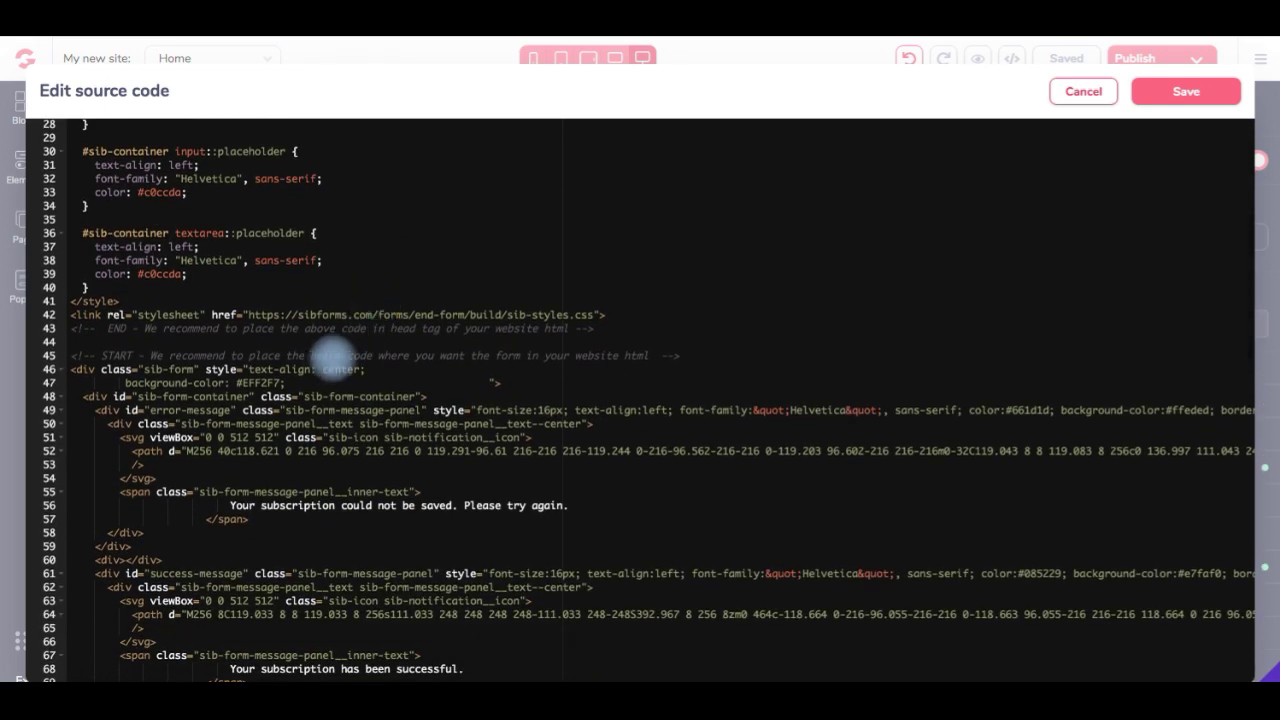
pyautogui.click(244, 383)
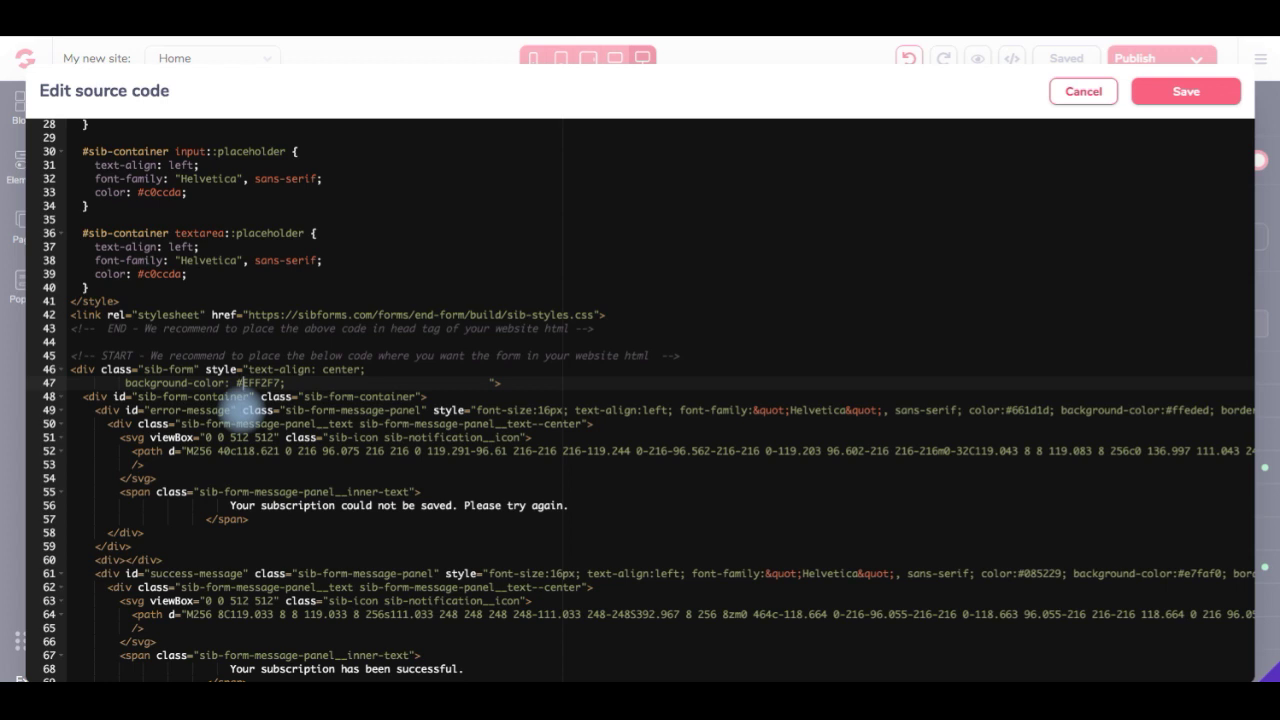
pyautogui.moveTo(244, 383); pyautogui.dragTo(282, 383)
pyautogui.write('ffffff;')
# Set the border color in the sib-container div's style on line 73 to #ffffff
pyautogui.scroll(-7, 240, 405)
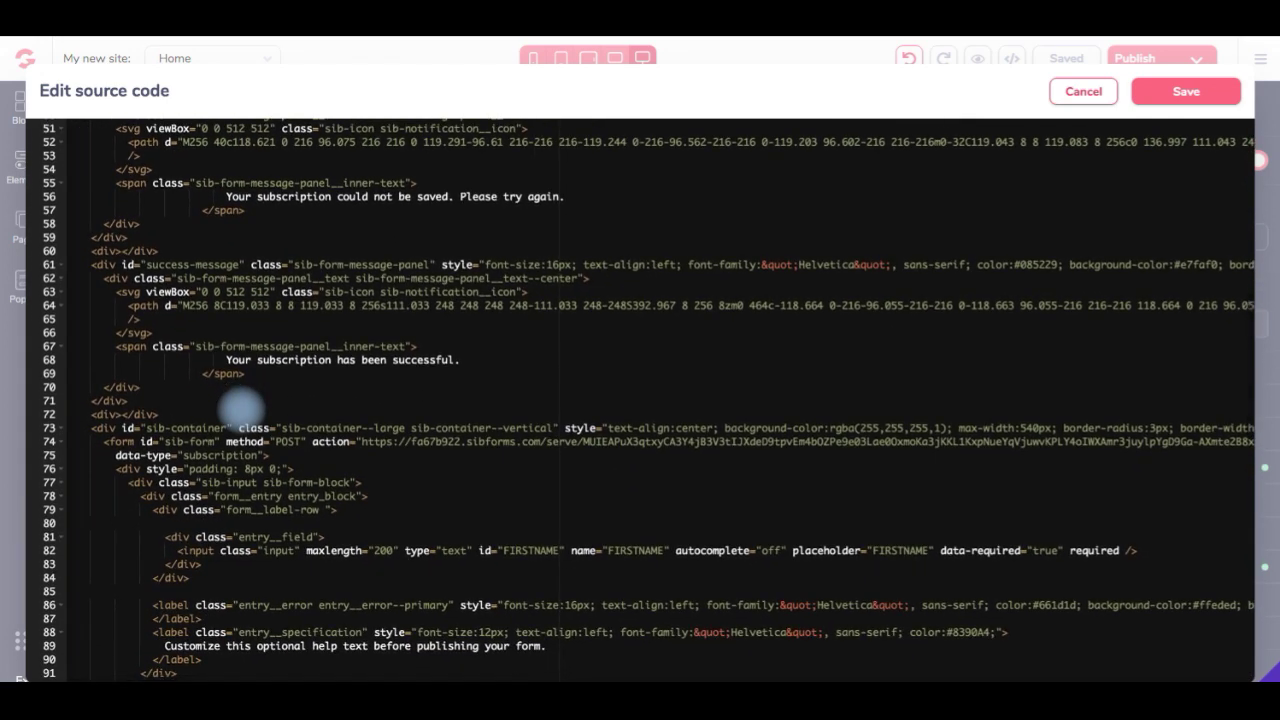
pyautogui.hscroll(-1, 245, 412)
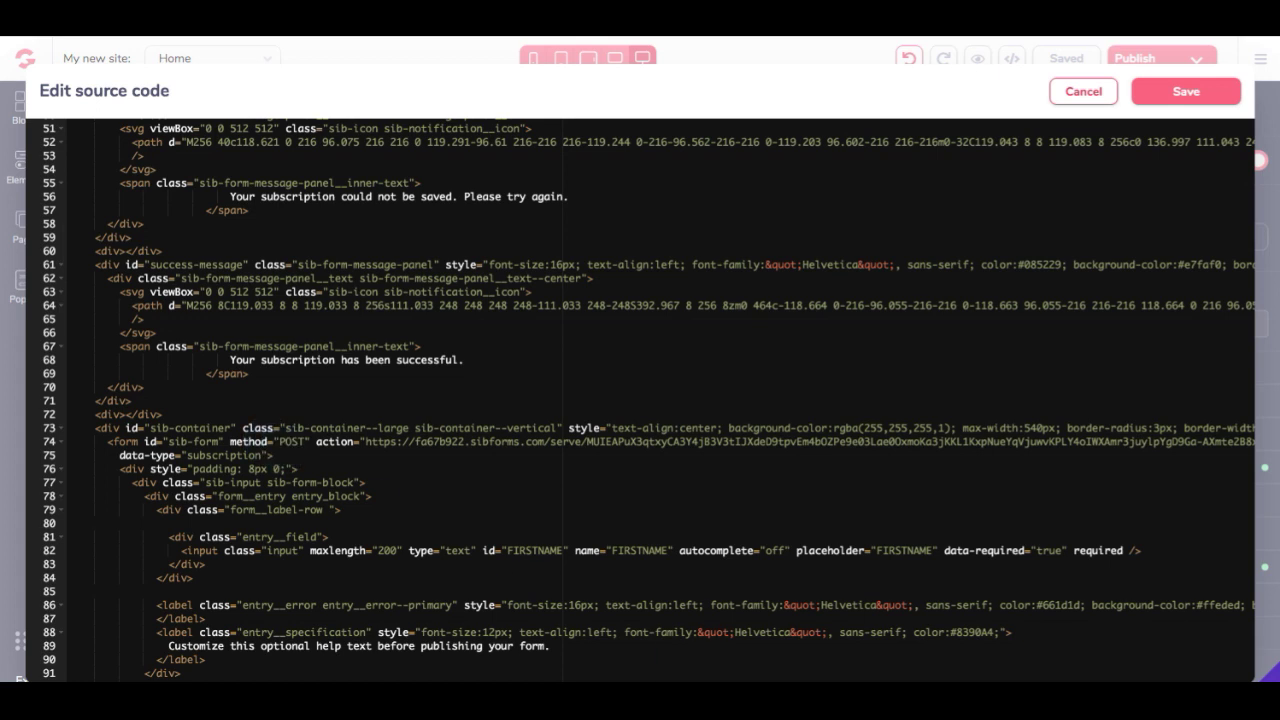
pyautogui.scroll(1, 649, 400)
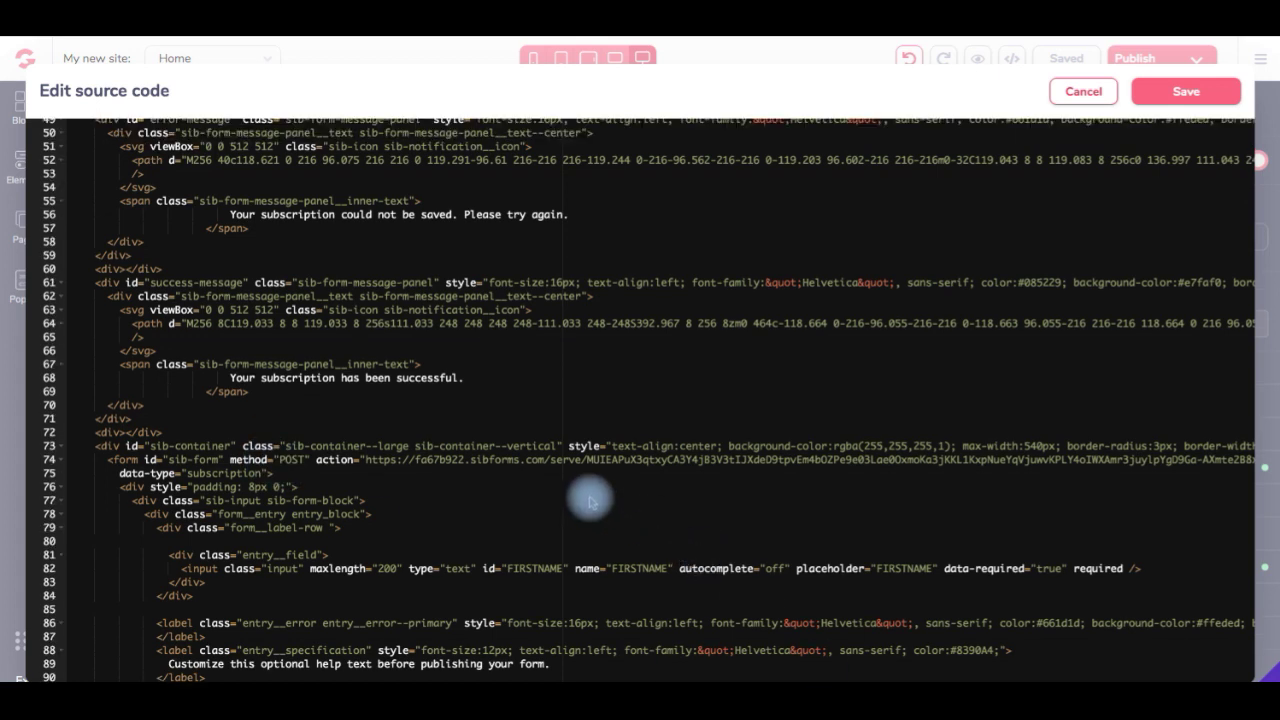
pyautogui.hscroll(8, 590, 502)
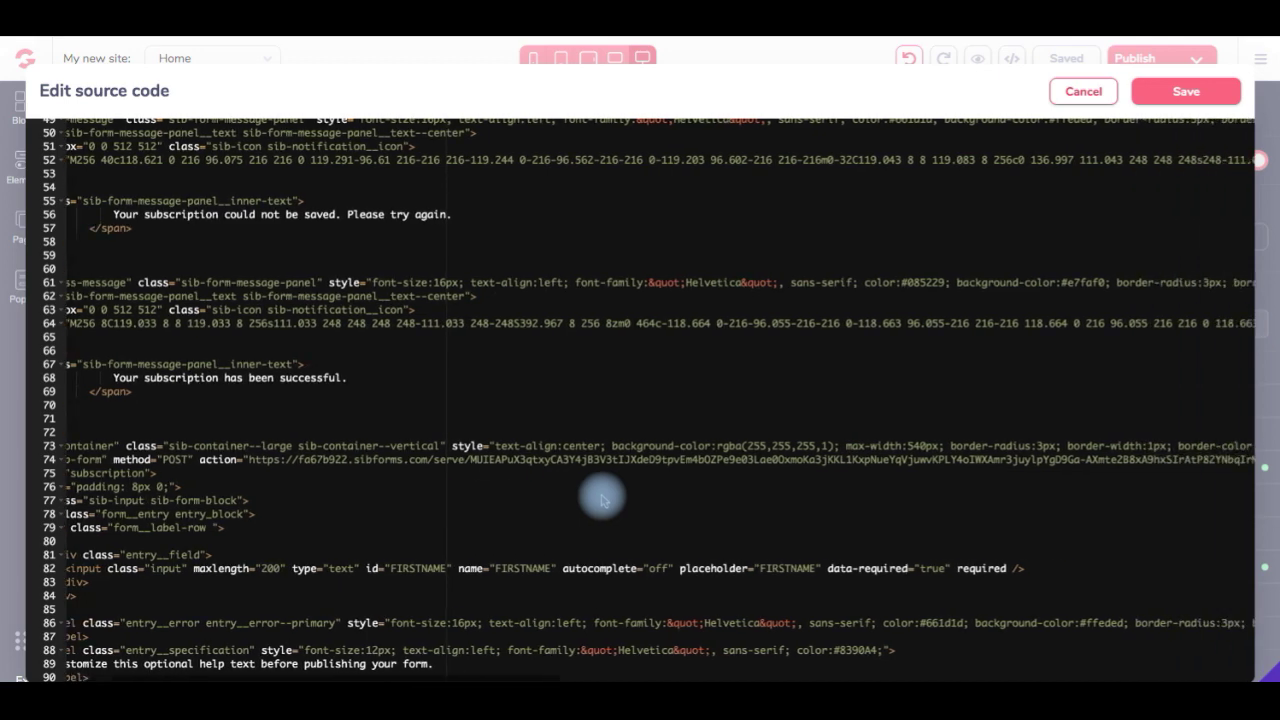
pyautogui.hscroll(3, 603, 500)
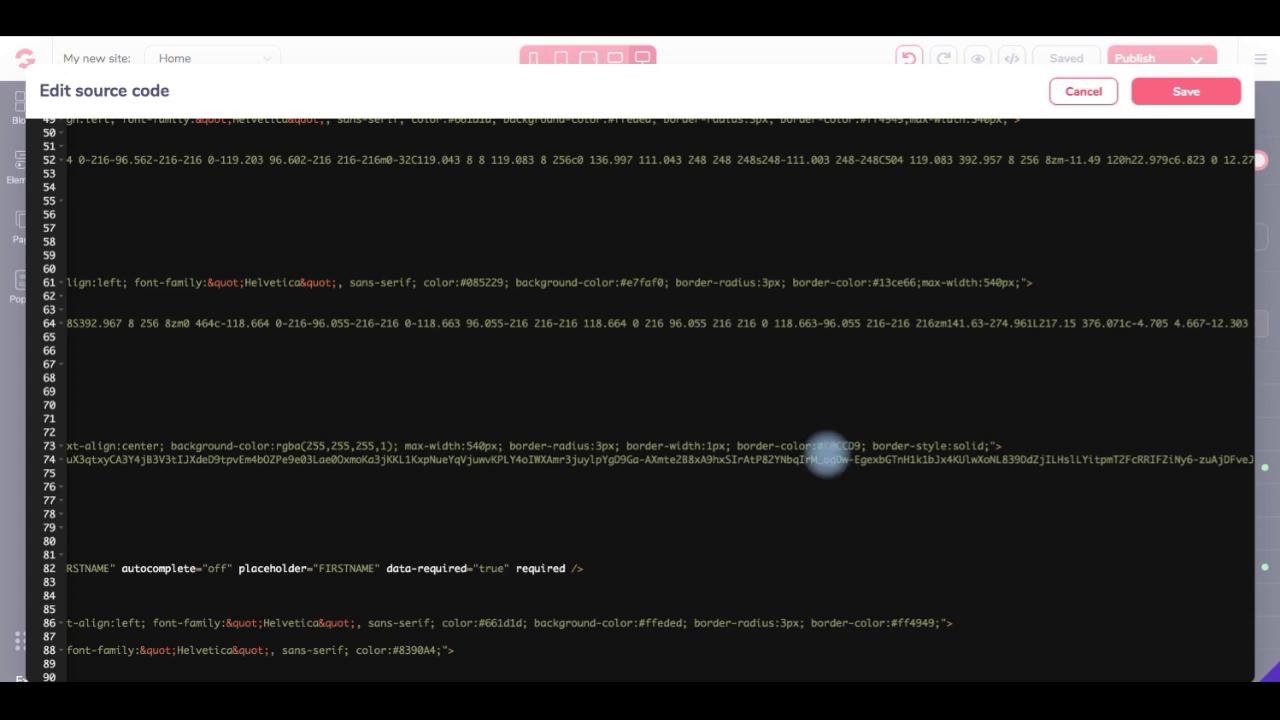
pyautogui.moveTo(822, 446); pyautogui.dragTo(862, 446)
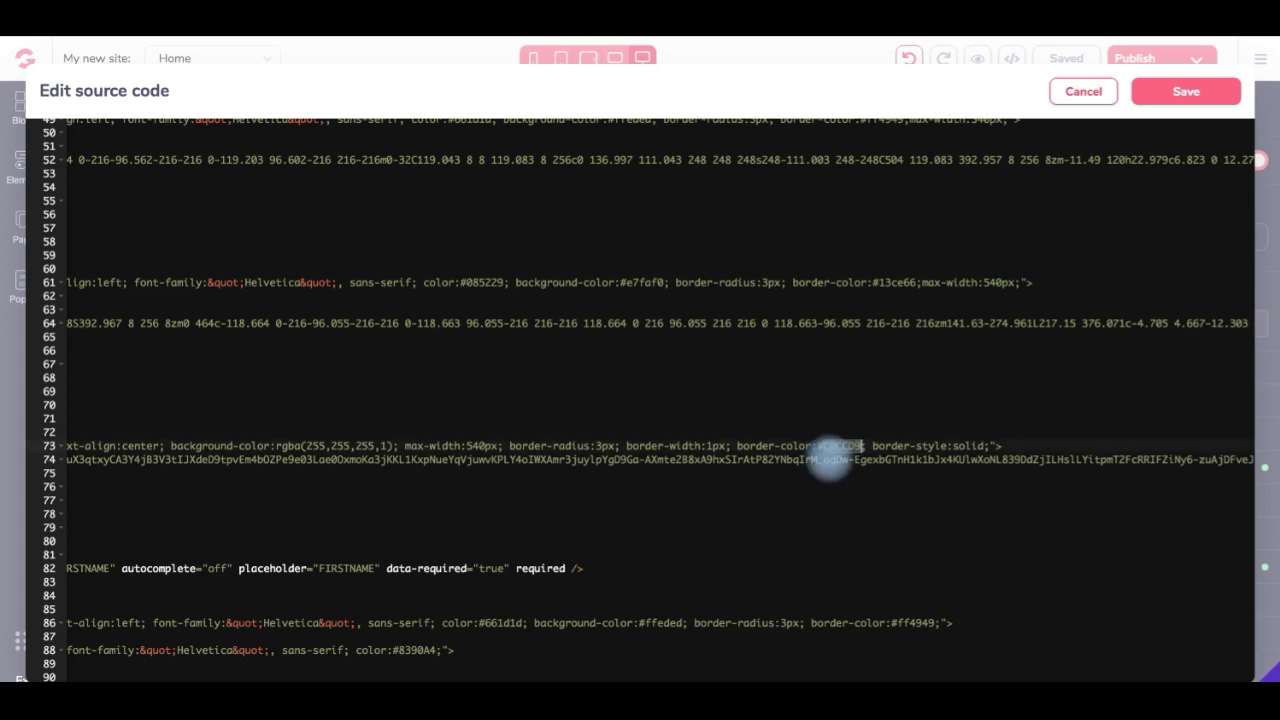
pyautogui.write('ffffff')
# Replace the FIRSTNAME placeholder on line 82 with "Enter your first name here", copied from the instructions document
pyautogui.hscroll(-10, 828, 463)
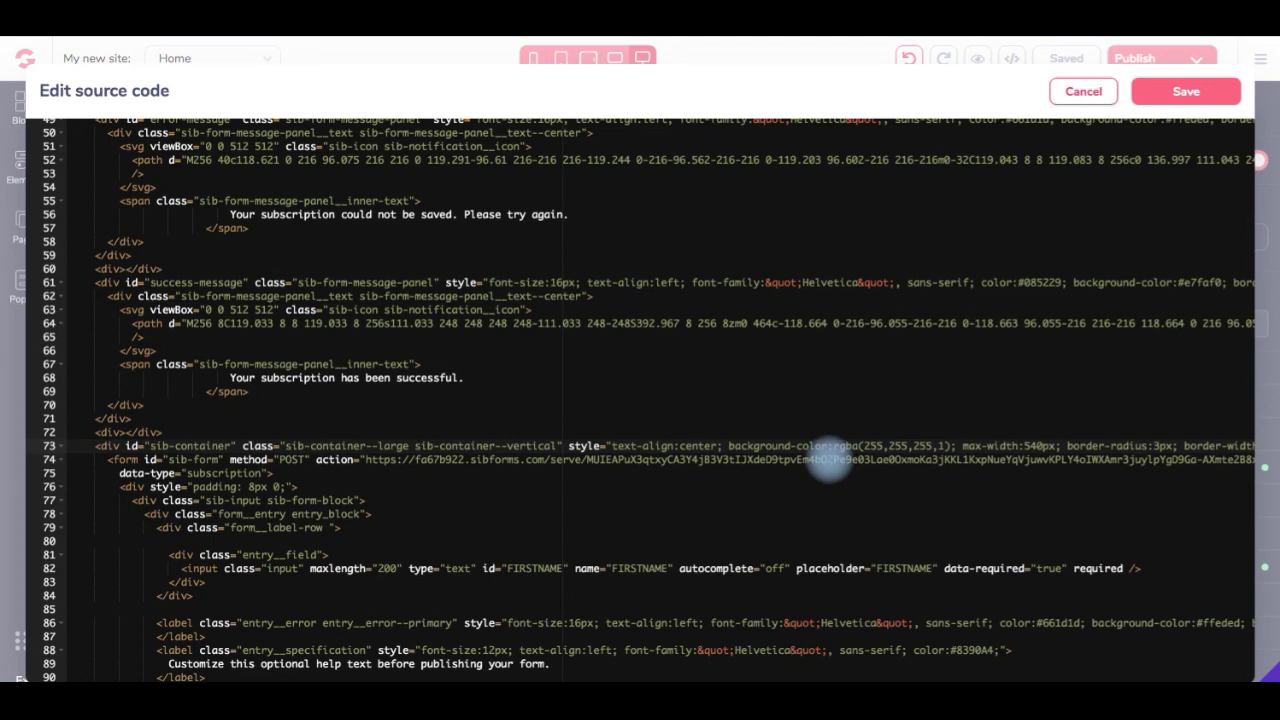
pyautogui.scroll(-3, 828, 463)
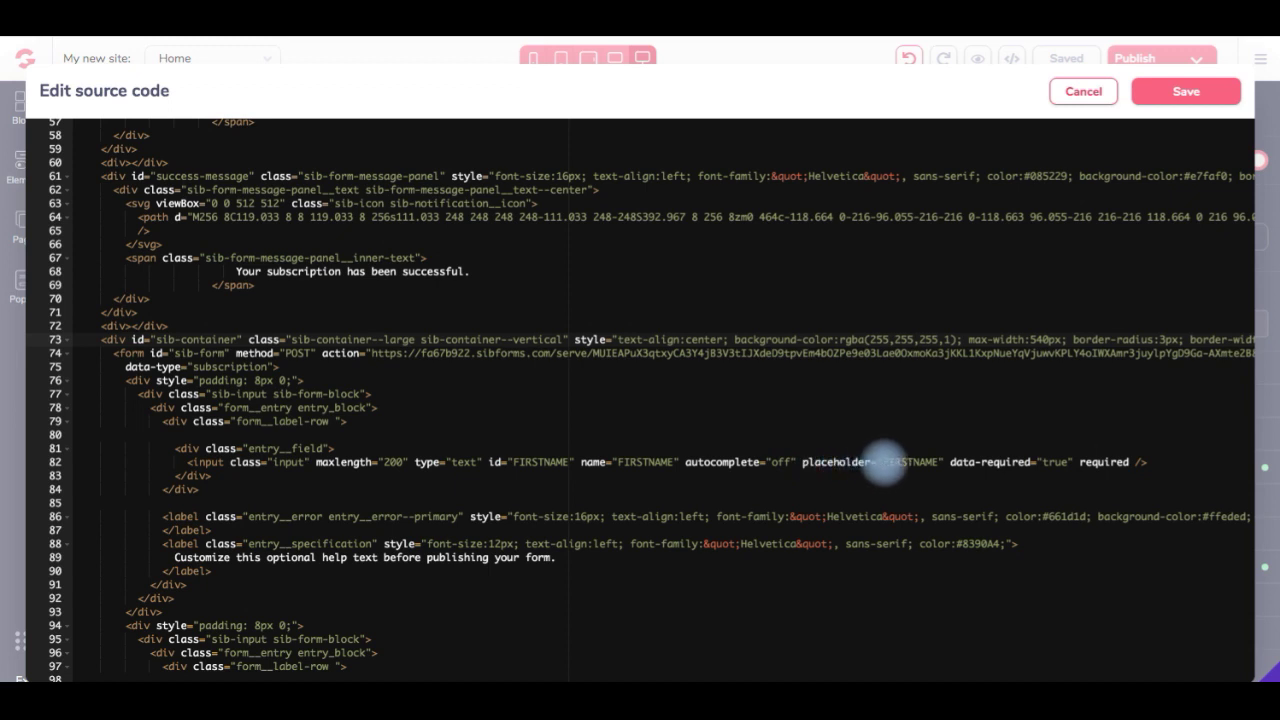
pyautogui.click(881, 462)
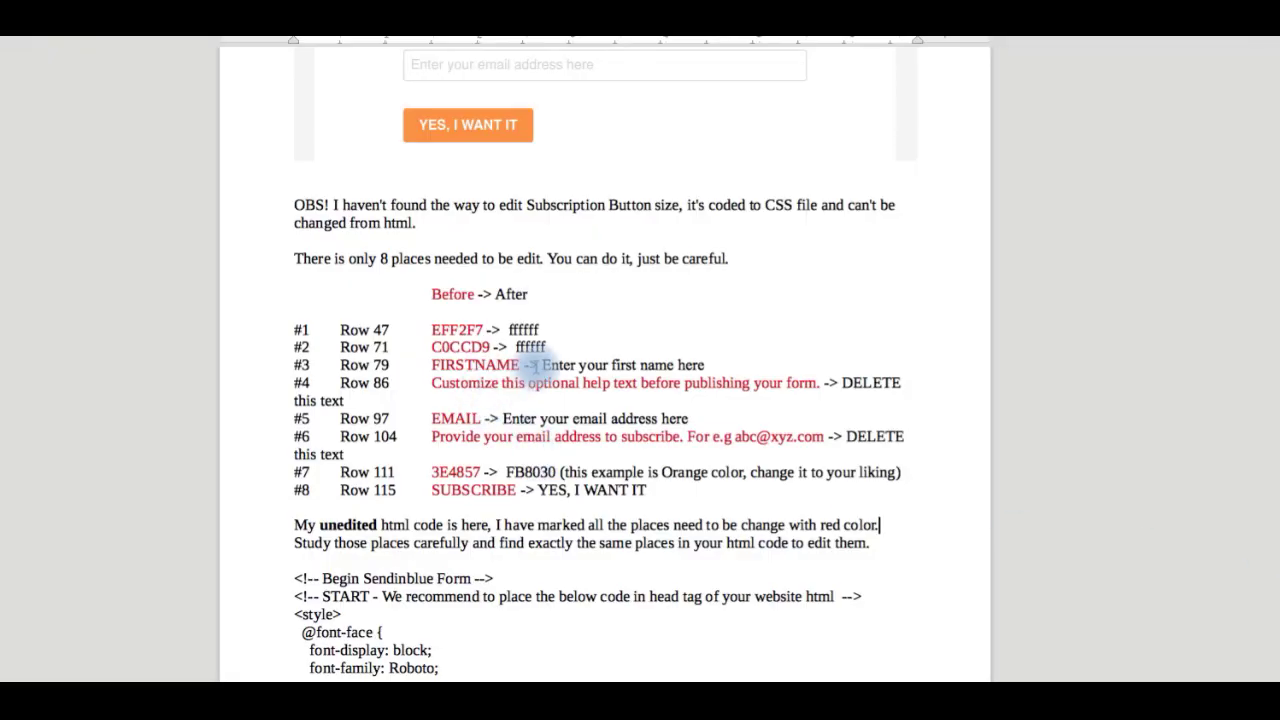
pyautogui.moveTo(542, 366); pyautogui.dragTo(706, 365)
pyautogui.press('super+c')
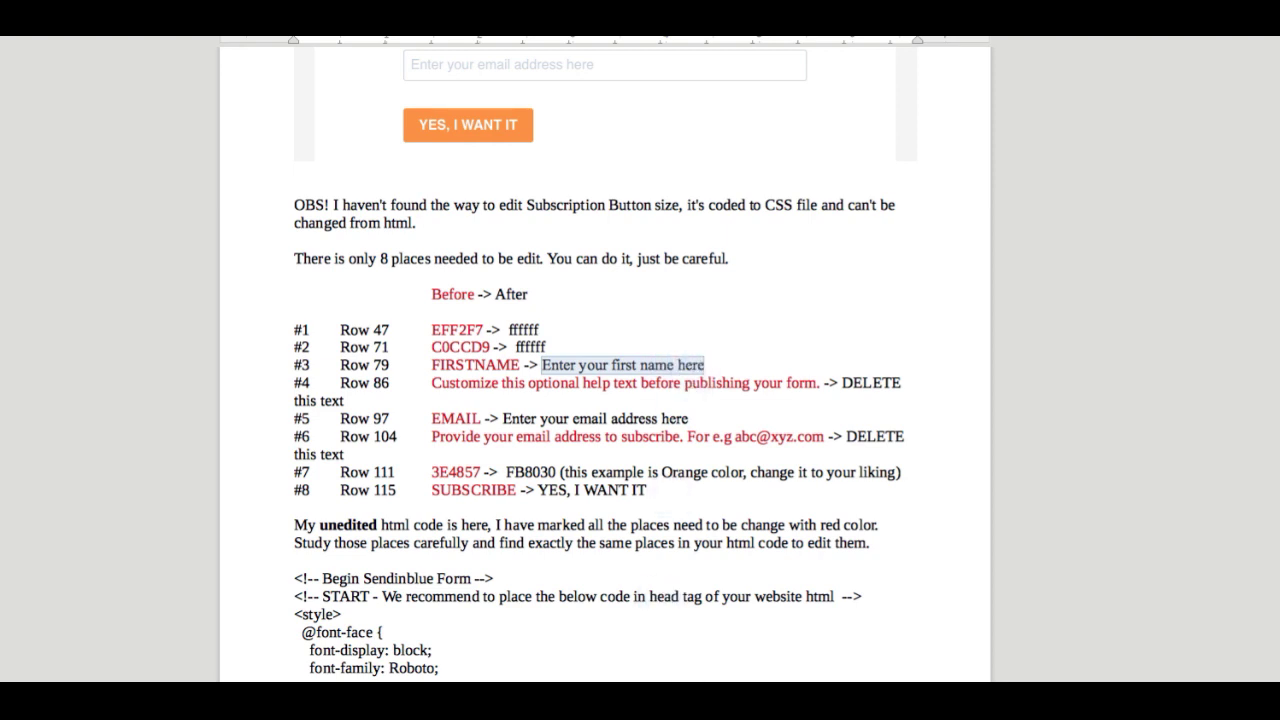
pyautogui.press('super+Tab')
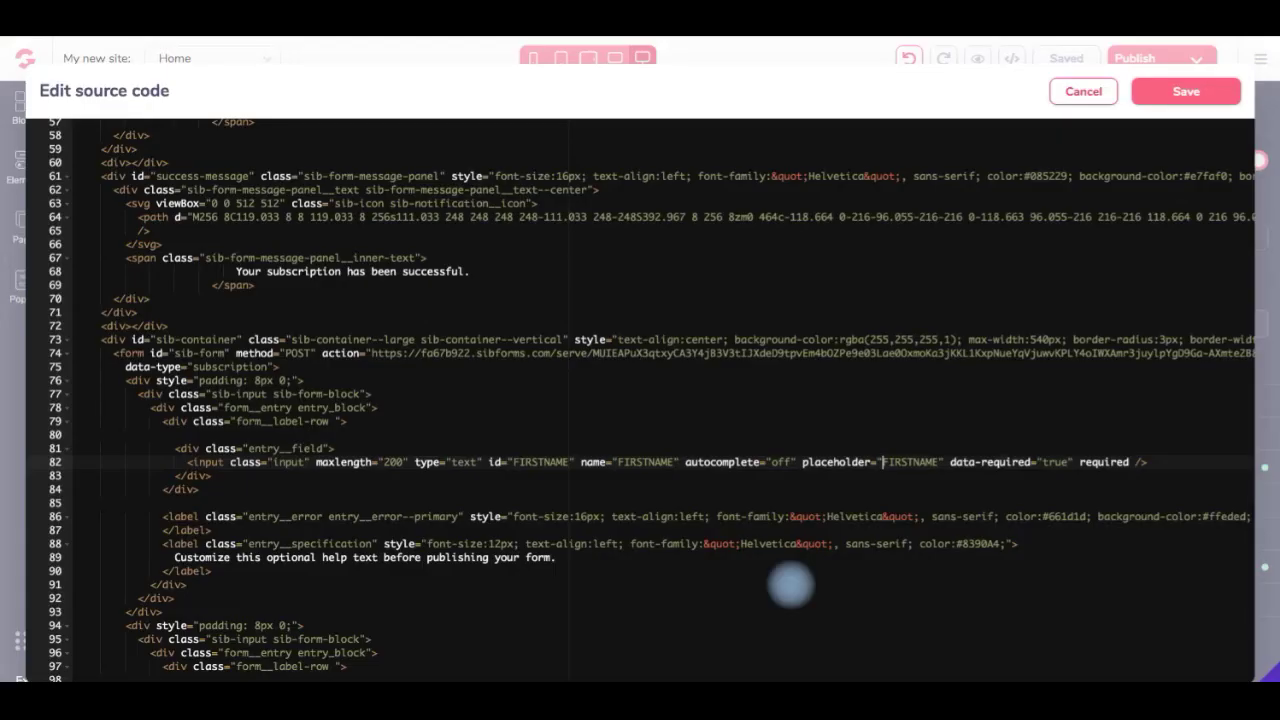
pyautogui.hotkey('shift', 'alt', 'Right')
pyautogui.press('super+v')
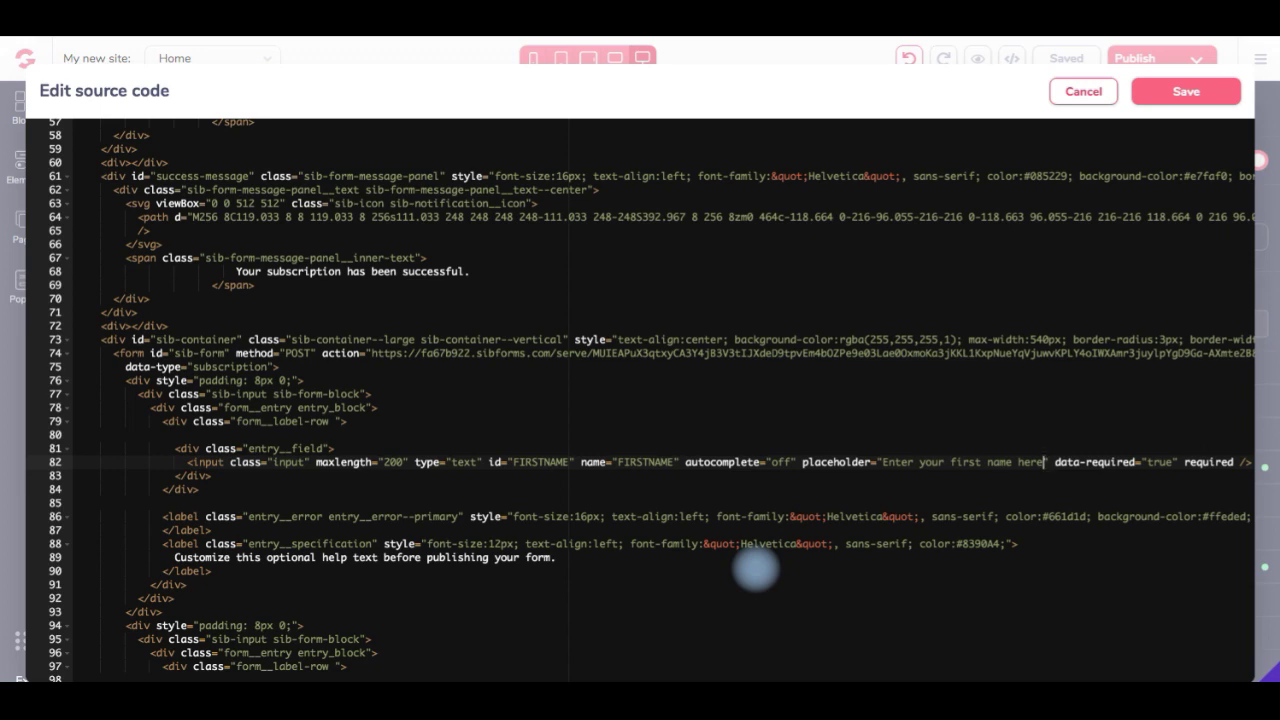
# Delete the help text "Customize this optional help text before publishing your form." on line 89
pyautogui.scroll(-3, 755, 568)
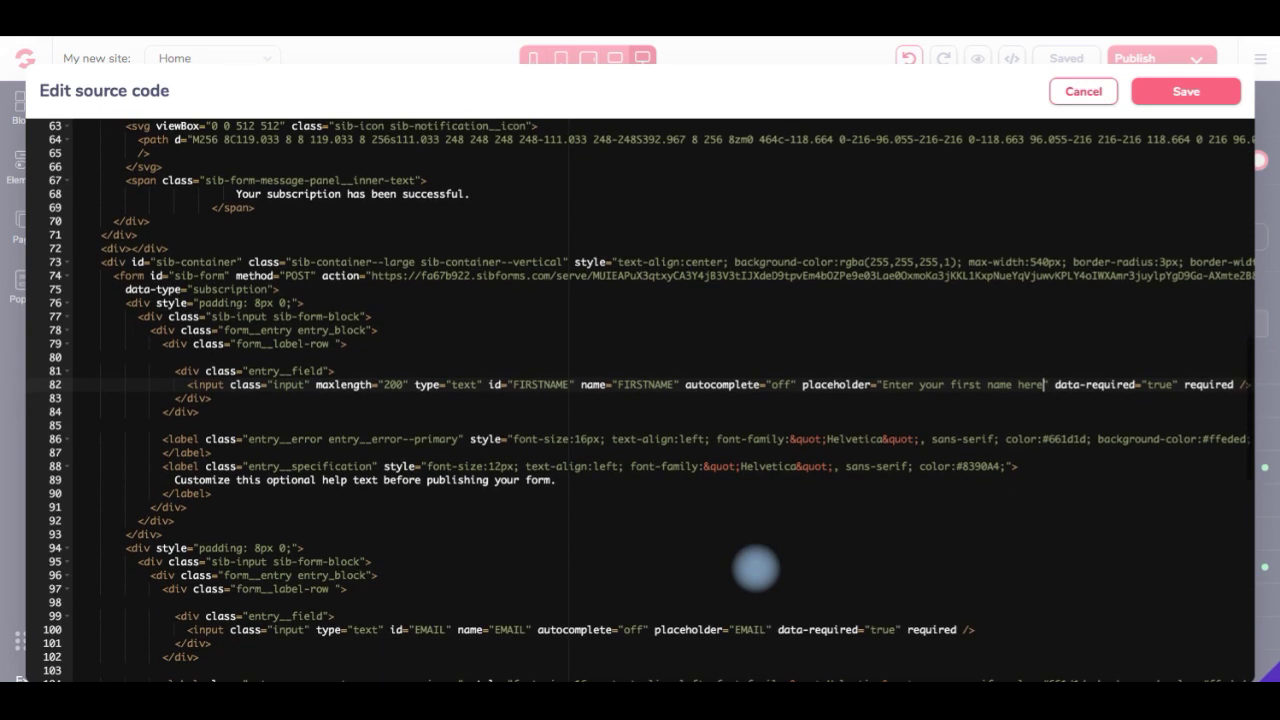
pyautogui.click(163, 482)
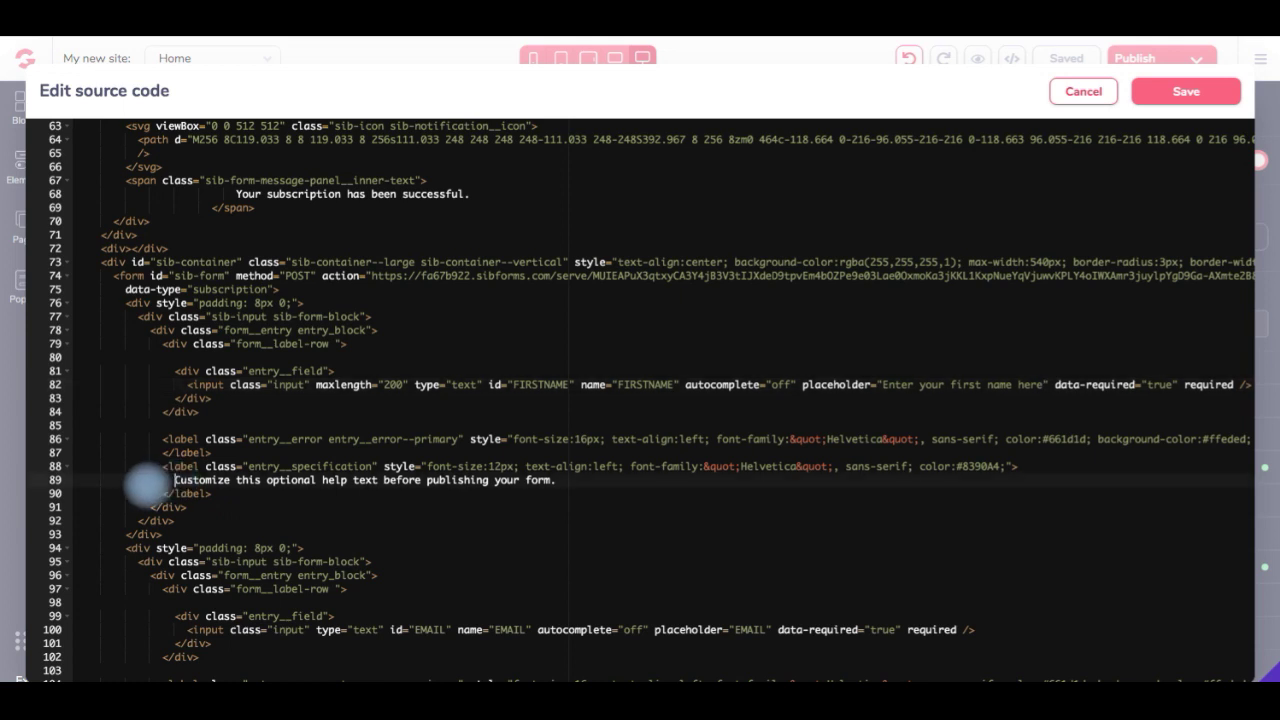
pyautogui.hotkey('shift', 'Right')
pyautogui.hotkey('shift', 'Right')
pyautogui.hotkey('shift', 'Right')
pyautogui.hotkey('shift', 'Right')
pyautogui.hotkey('shift', 'Right')
pyautogui.hotkey('shift', 'Right')
pyautogui.hotkey('shift', 'Right')
pyautogui.hotkey('shift', 'Right')
pyautogui.hotkey('shift', 'Right')
pyautogui.hotkey('shift', 'Right')
pyautogui.hotkey('shift', 'Right')
pyautogui.hotkey('shift', 'Right')
pyautogui.hotkey('shift', 'Right')
pyautogui.hotkey('shift', 'Right')
pyautogui.hotkey('shift', 'Right')
pyautogui.hotkey('shift', 'Right')
pyautogui.hotkey('shift', 'Right')
pyautogui.hotkey('shift', 'Right')
pyautogui.hotkey('shift', 'Right')
pyautogui.hotkey('shift', 'Right')
pyautogui.hotkey('shift', 'Right')
pyautogui.hotkey('shift', 'Right')
pyautogui.hotkey('shift', 'Right')
pyautogui.hotkey('shift', 'Right')
pyautogui.hotkey('shift', 'Right')
pyautogui.hotkey('shift', 'Right')
pyautogui.hotkey('shift', 'Right')
pyautogui.hotkey('shift', 'Right')
pyautogui.hotkey('shift', 'Right')
pyautogui.hotkey('shift', 'Right')
pyautogui.hotkey('shift', 'Right')
pyautogui.hotkey('shift', 'Right')
pyautogui.hotkey('shift', 'Right')
pyautogui.hotkey('shift', 'Right')
pyautogui.hotkey('shift', 'Right')
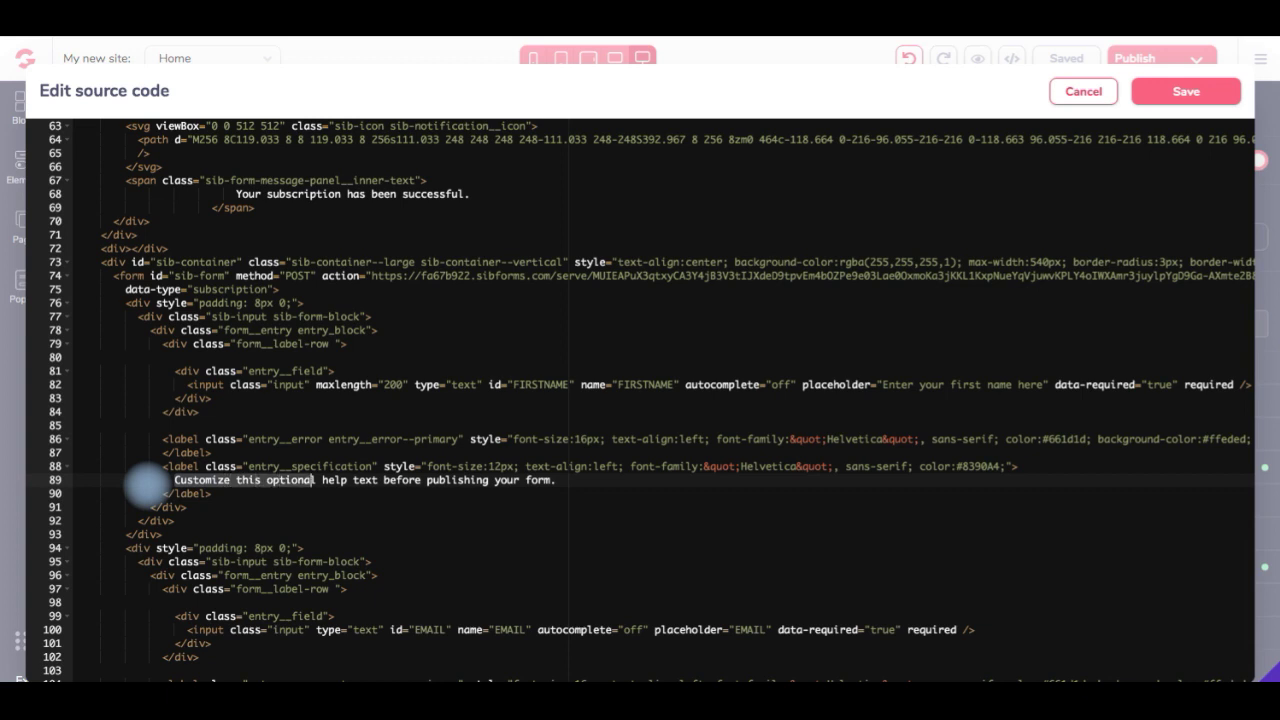
pyautogui.hotkey('shift', 'Right')
pyautogui.hotkey('shift', 'Right')
pyautogui.hotkey('shift', 'Right')
pyautogui.hotkey('shift', 'Right')
pyautogui.hotkey('shift', 'Right')
pyautogui.hotkey('shift', 'Right')
pyautogui.hotkey('shift', 'Right')
pyautogui.hotkey('shift', 'Right')
pyautogui.hotkey('shift', 'Right')
pyautogui.hotkey('shift', 'Right')
pyautogui.hotkey('shift', 'Right')
pyautogui.hotkey('shift', 'Right')
pyautogui.hotkey('shift', 'Right')
pyautogui.hotkey('shift', 'Right')
pyautogui.hotkey('shift', 'Right')
pyautogui.hotkey('shift', 'Right')
pyautogui.hotkey('shift', 'Right')
pyautogui.hotkey('shift', 'Right')
pyautogui.hotkey('shift', 'Right')
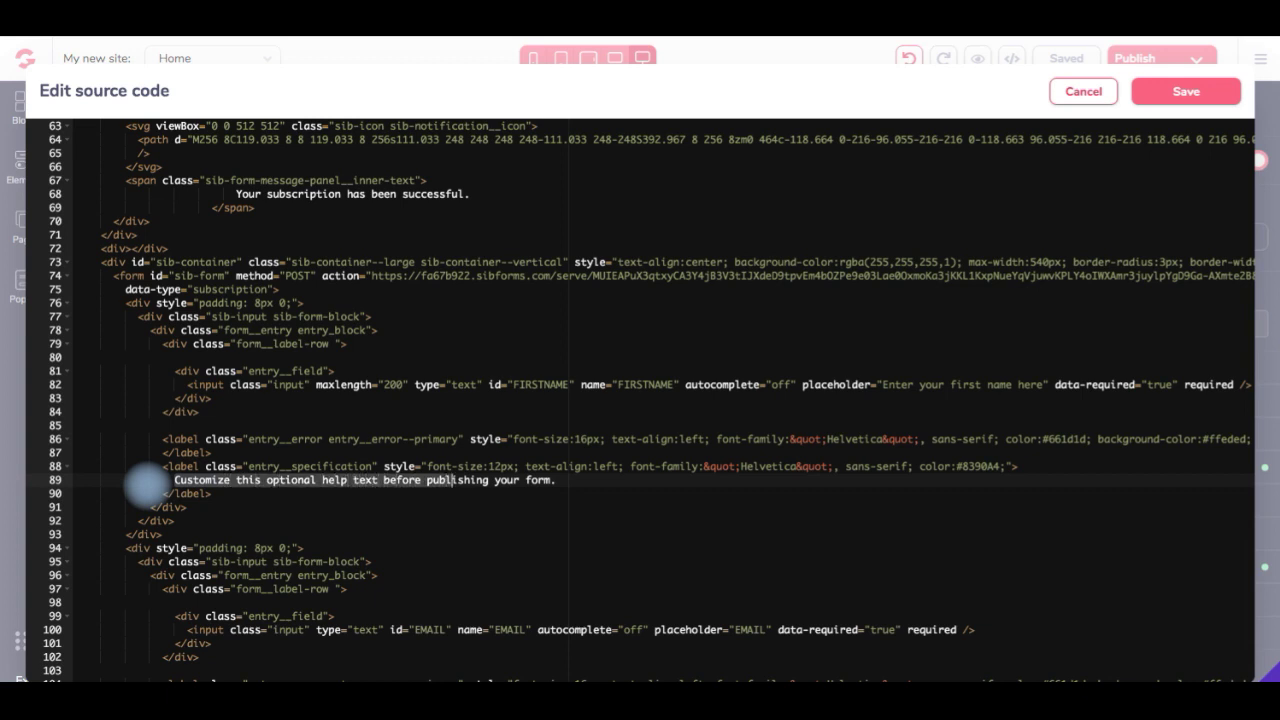
pyautogui.hotkey('shift', 'Right')
pyautogui.hotkey('shift', 'Right')
pyautogui.hotkey('shift', 'Right')
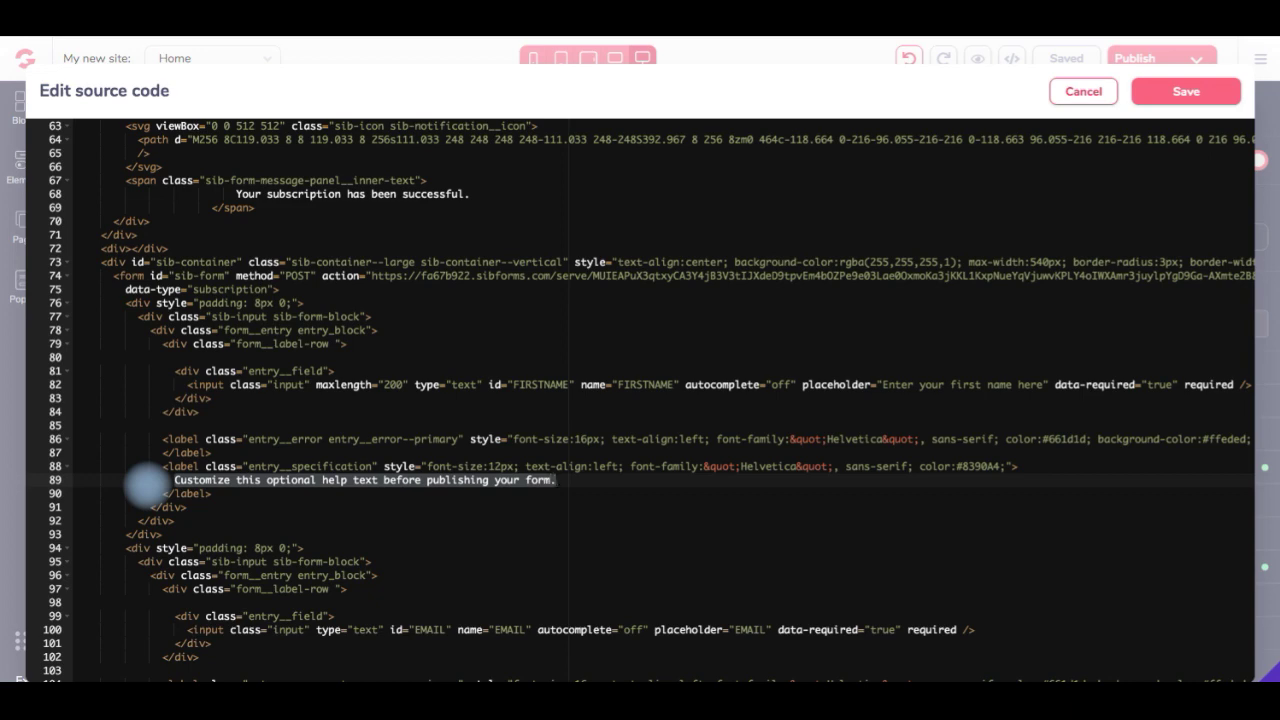
pyautogui.press('BackSpace')
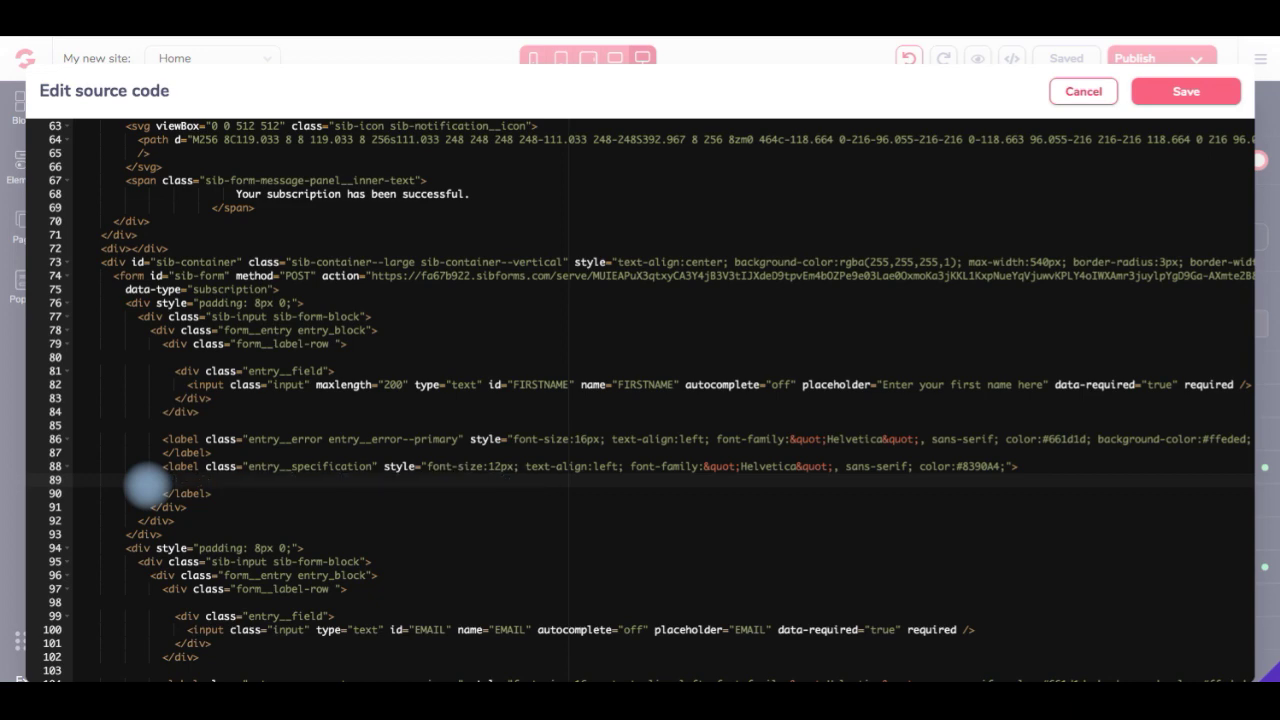
# Replace the EMAIL placeholder on line 100 with "Enter your email address here", copied from the instructions document
pyautogui.scroll(-3, 443, 491)
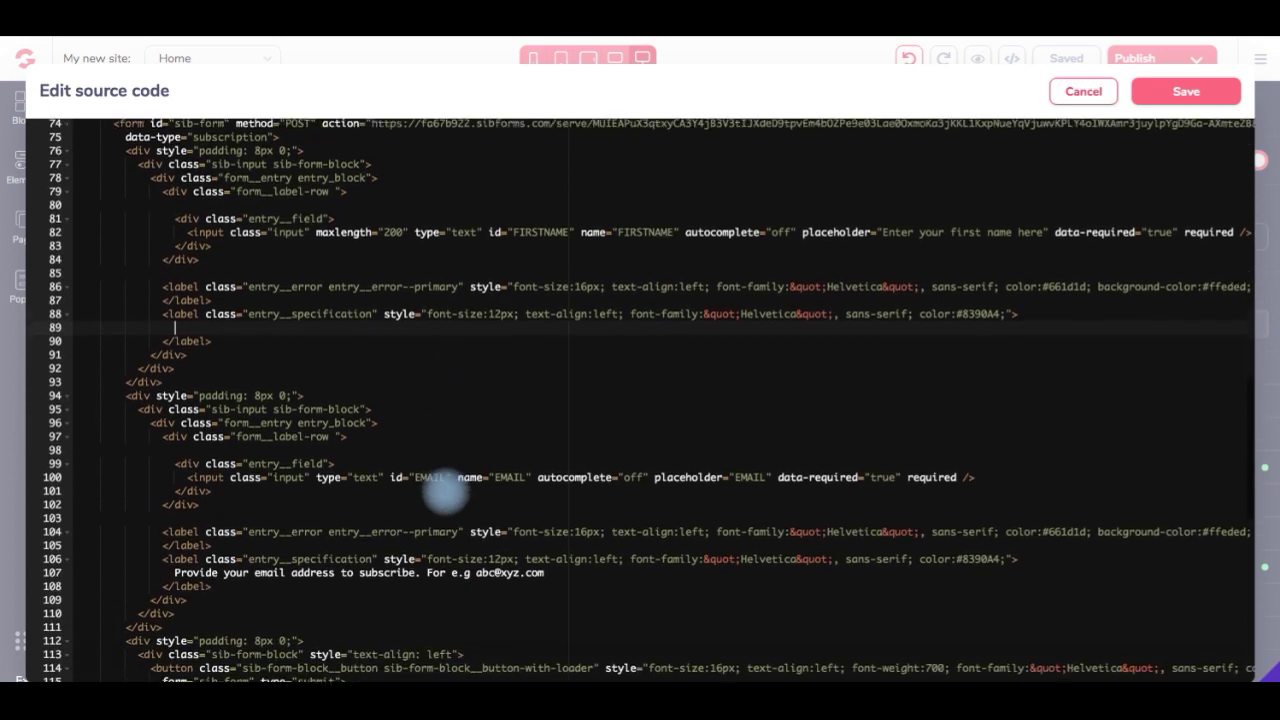
pyautogui.scroll(-1, 443, 491)
pyautogui.click(735, 460)
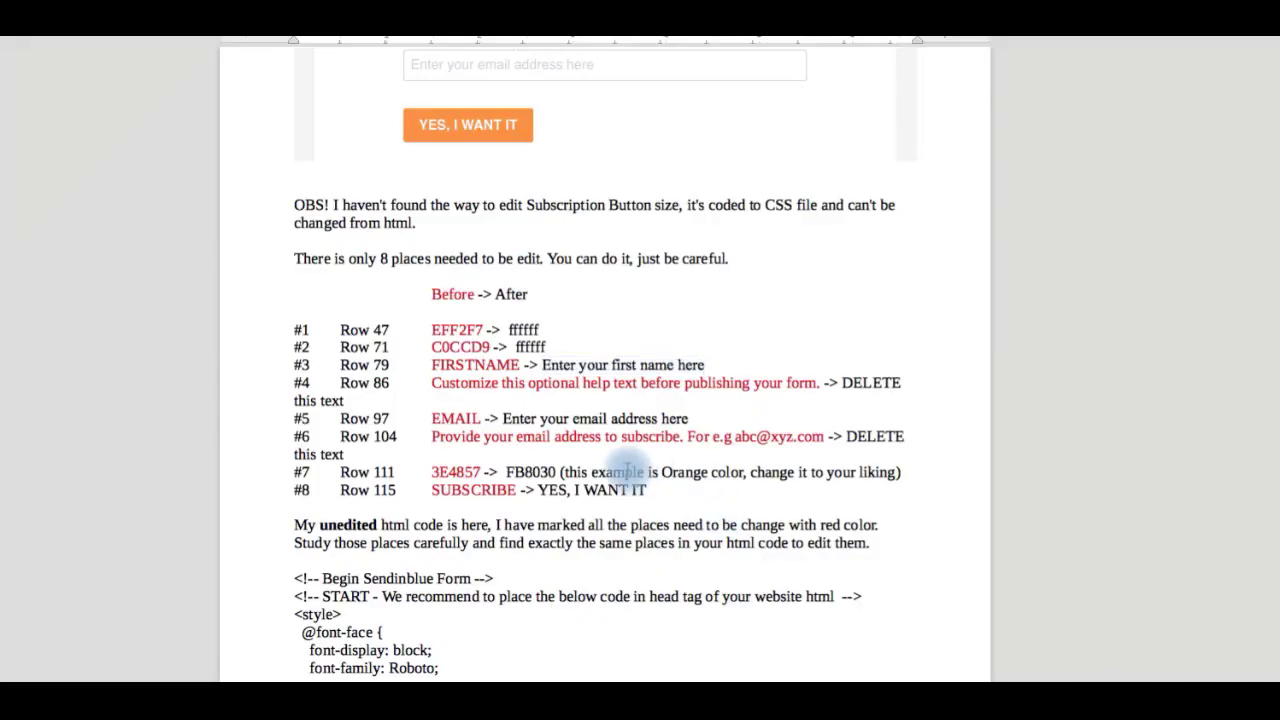
pyautogui.moveTo(502, 419); pyautogui.dragTo(688, 419)
pyautogui.hotkey('ctrl', 'c')
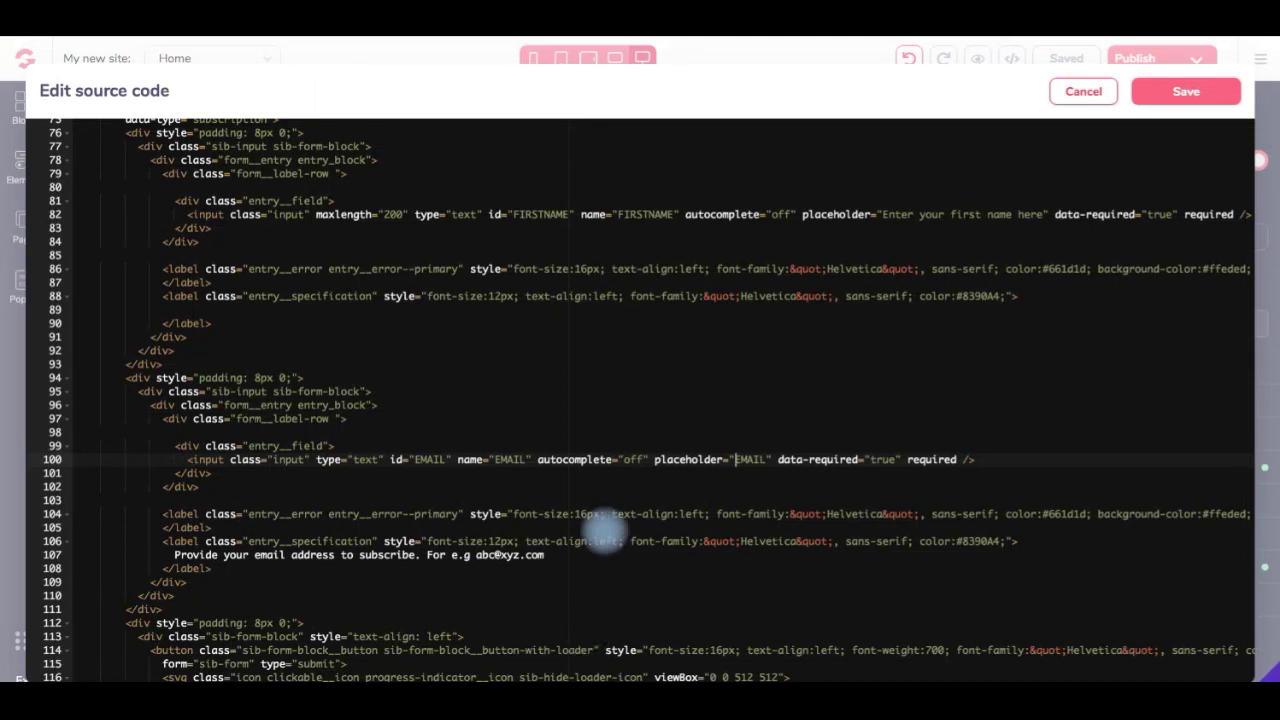
pyautogui.hotkey('shift', 'Right')
pyautogui.hotkey('shift', 'Right')
pyautogui.hotkey('shift', 'Right')
pyautogui.hotkey('shift', 'Right')
pyautogui.hotkey('shift', 'Right')
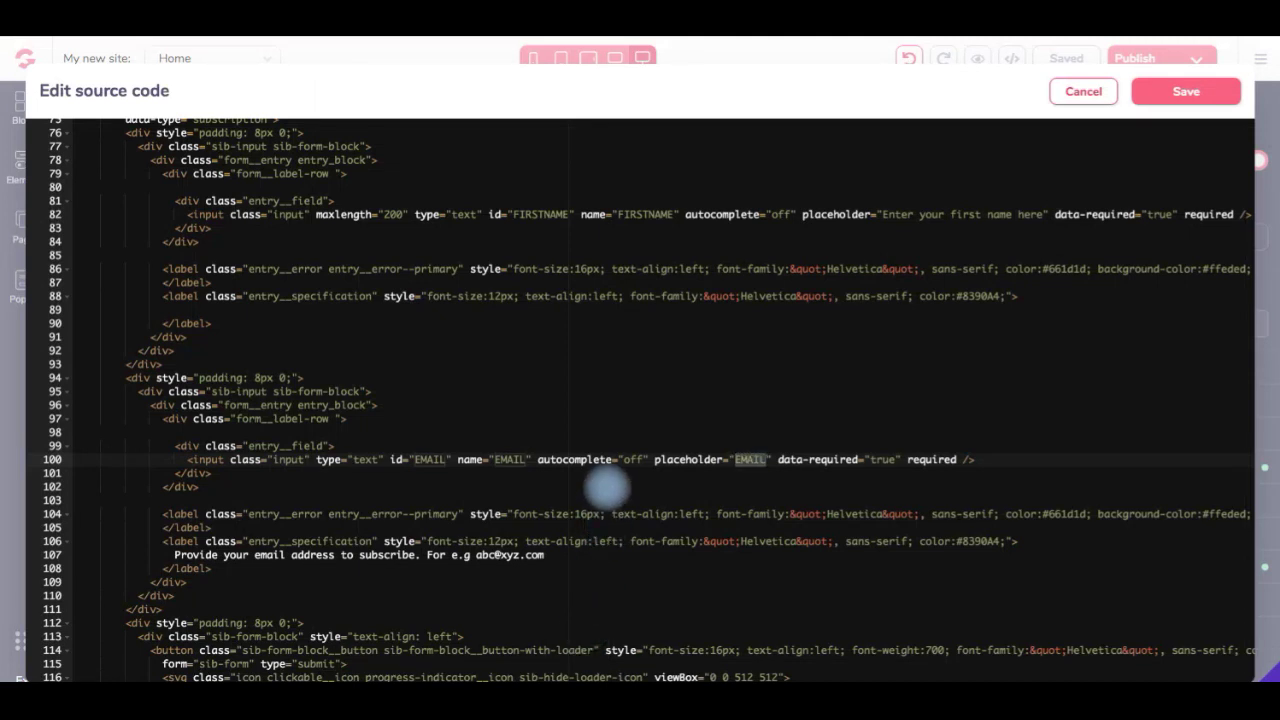
pyautogui.hotkey('ctrl', 'v')
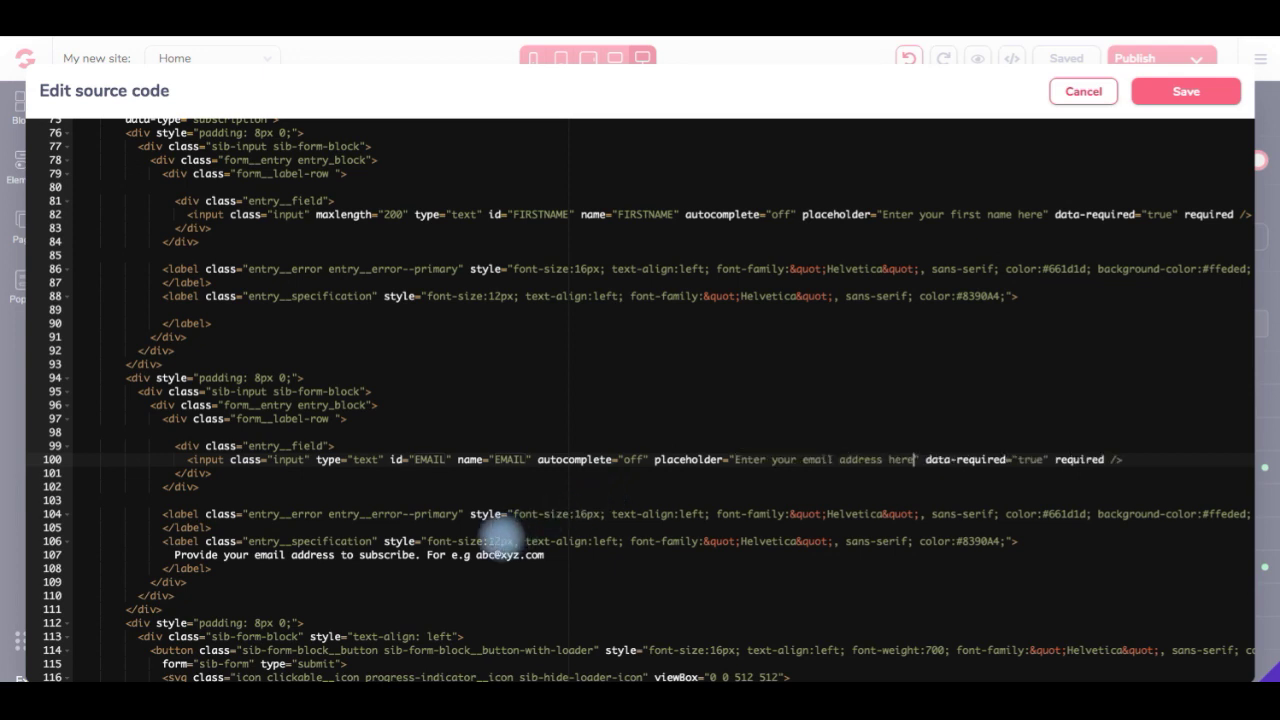
# Delete the help text on line 107 that asks subscribers to provide their email address
pyautogui.click(147, 556)
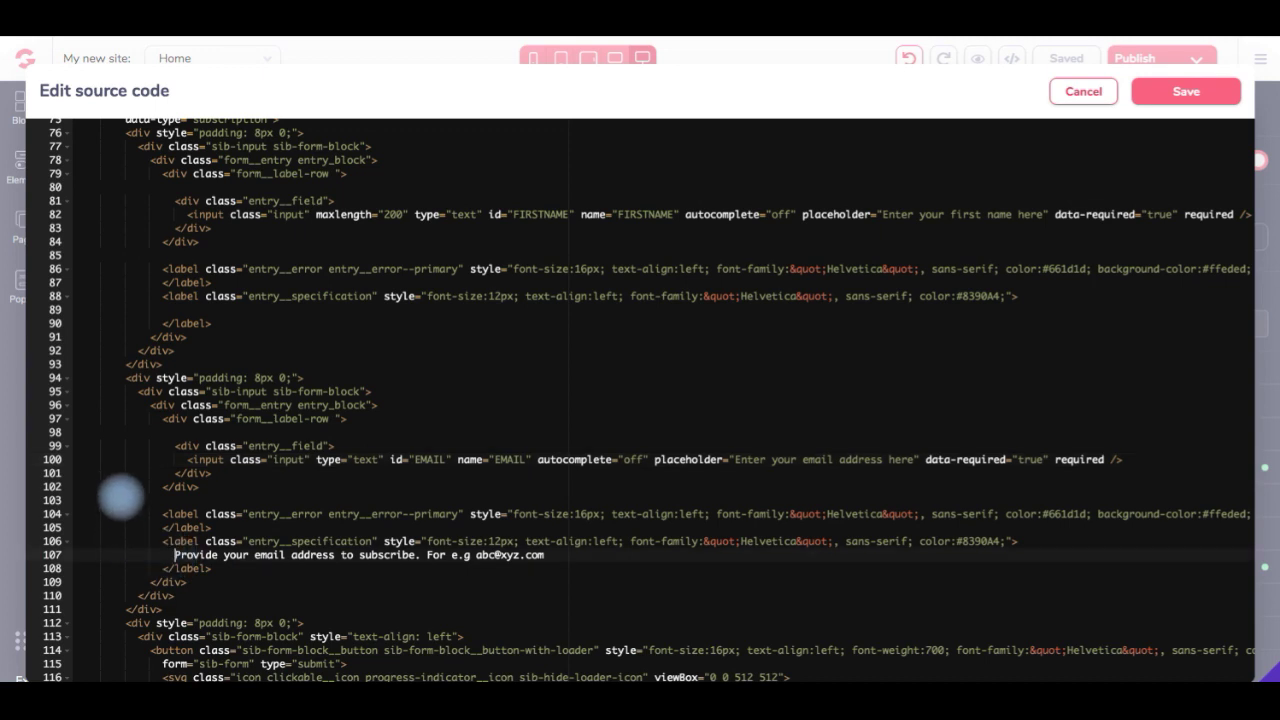
pyautogui.hotkey('shift', 'Right')
pyautogui.hotkey('shift', 'Right')
pyautogui.hotkey('shift', 'Right')
pyautogui.hotkey('shift', 'Right')
pyautogui.hotkey('shift', 'Right')
pyautogui.hotkey('shift', 'Right')
pyautogui.hotkey('shift', 'Right')
pyautogui.hotkey('shift', 'Right')
pyautogui.hotkey('shift', 'Right')
pyautogui.hotkey('shift', 'Right')
pyautogui.hotkey('shift', 'Right')
pyautogui.hotkey('shift', 'Right')
pyautogui.hotkey('shift', 'Right')
pyautogui.hotkey('shift', 'Right')
pyautogui.hotkey('shift', 'Right')
pyautogui.hotkey('shift', 'Right')
pyautogui.hotkey('shift', 'Right')
pyautogui.hotkey('shift', 'Right')
pyautogui.hotkey('shift', 'Right')
pyautogui.hotkey('shift', 'Right')
pyautogui.hotkey('shift', 'Right')
pyautogui.hotkey('shift', 'Right')
pyautogui.hotkey('shift', 'Right')
pyautogui.hotkey('shift', 'Right')
pyautogui.hotkey('shift', 'Right')
pyautogui.hotkey('shift', 'Right')
pyautogui.hotkey('shift', 'Right')
pyautogui.hotkey('shift', 'Right')
pyautogui.hotkey('shift', 'Right')
pyautogui.hotkey('shift', 'Right')
pyautogui.hotkey('shift', 'Right')
pyautogui.hotkey('shift', 'Right')
pyautogui.hotkey('shift', 'Right')
pyautogui.hotkey('shift', 'Right')
pyautogui.hotkey('shift', 'Right')
pyautogui.hotkey('shift', 'Right')
pyautogui.hotkey('shift', 'Right')
pyautogui.hotkey('shift', 'Right')
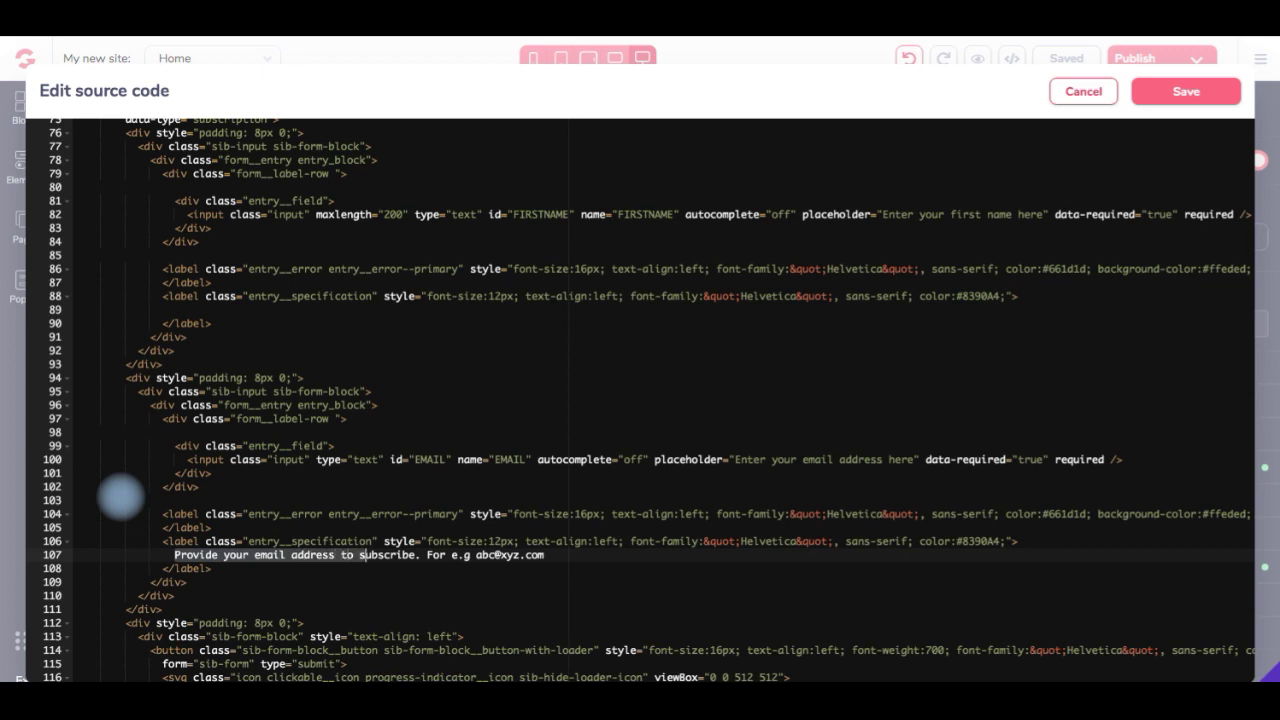
pyautogui.hotkey('shift', 'Right')
pyautogui.hotkey('shift', 'Right')
pyautogui.hotkey('shift', 'Right')
pyautogui.hotkey('shift', 'Right')
pyautogui.hotkey('shift', 'Right')
pyautogui.hotkey('shift', 'Right')
pyautogui.hotkey('shift', 'Right')
pyautogui.hotkey('shift', 'Right')
pyautogui.hotkey('shift', 'Right')
pyautogui.hotkey('shift', 'Right')
pyautogui.hotkey('shift', 'Right')
pyautogui.hotkey('shift', 'Right')
pyautogui.hotkey('shift', 'Right')
pyautogui.hotkey('shift', 'Right')
pyautogui.hotkey('shift', 'Right')
pyautogui.hotkey('shift', 'Right')
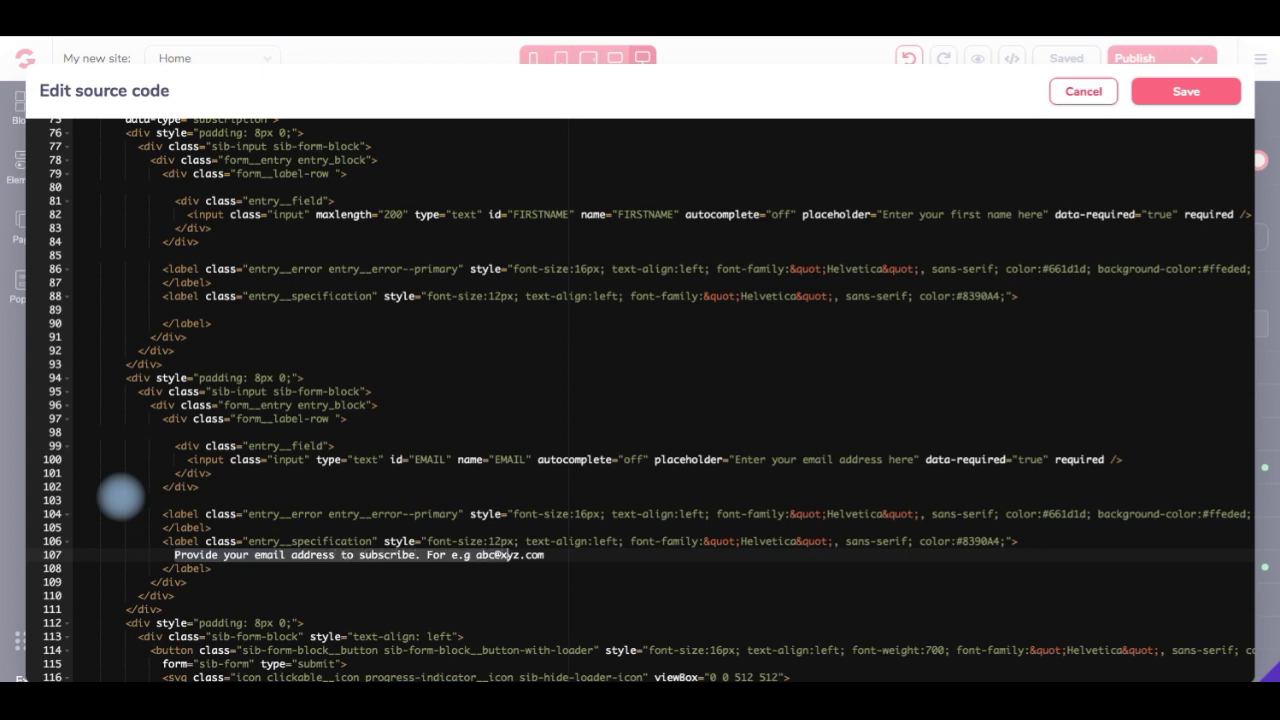
pyautogui.hotkey('shift', 'Right')
pyautogui.hotkey('shift', 'Right')
pyautogui.press('BackSpace')
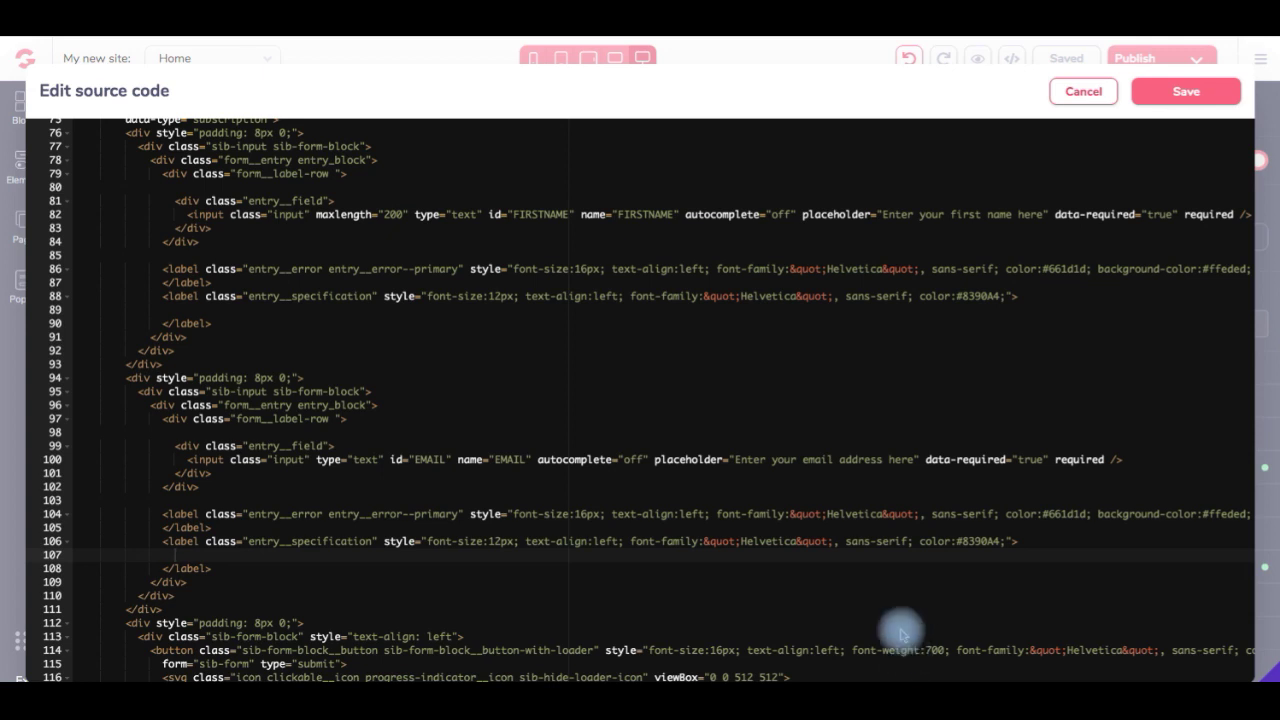
# Set the button's background color on line 114 to #FB8030, copying the value from the instructions document
pyautogui.hscroll(10, 901, 633)
pyautogui.hscroll(3, 901, 633)
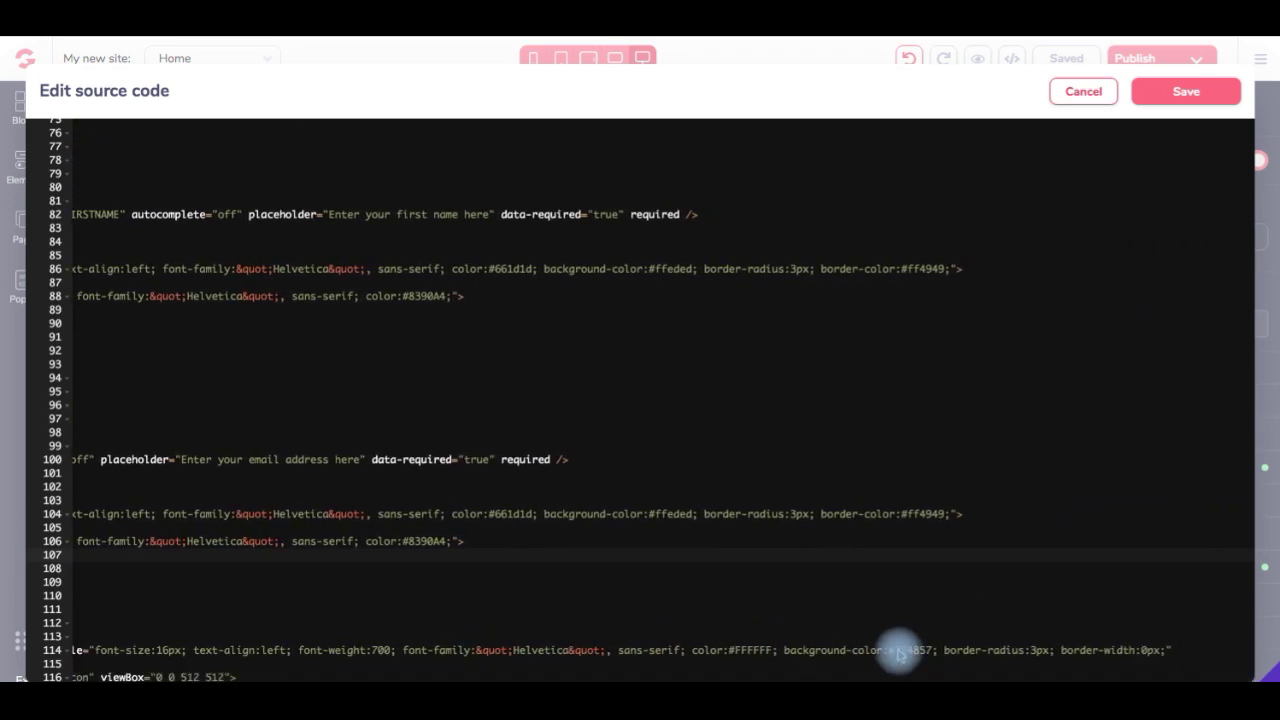
pyautogui.click(901, 650)
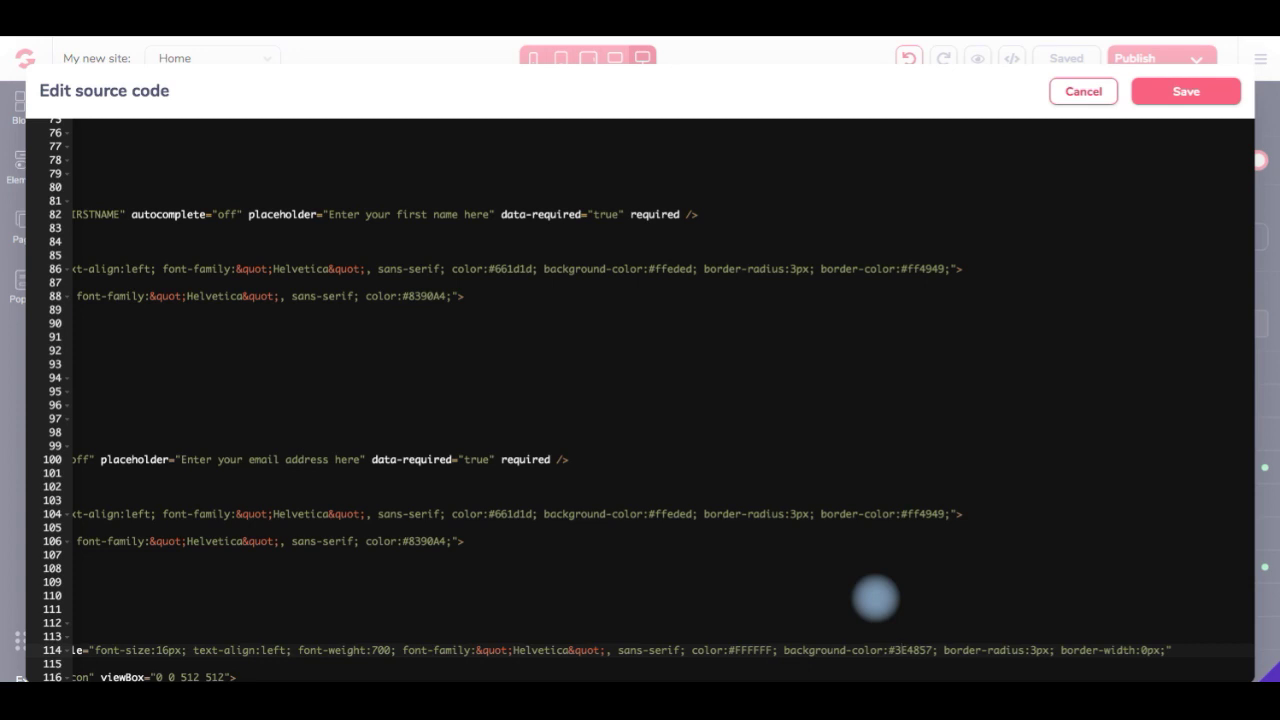
pyautogui.hscroll(-1, 878, 604)
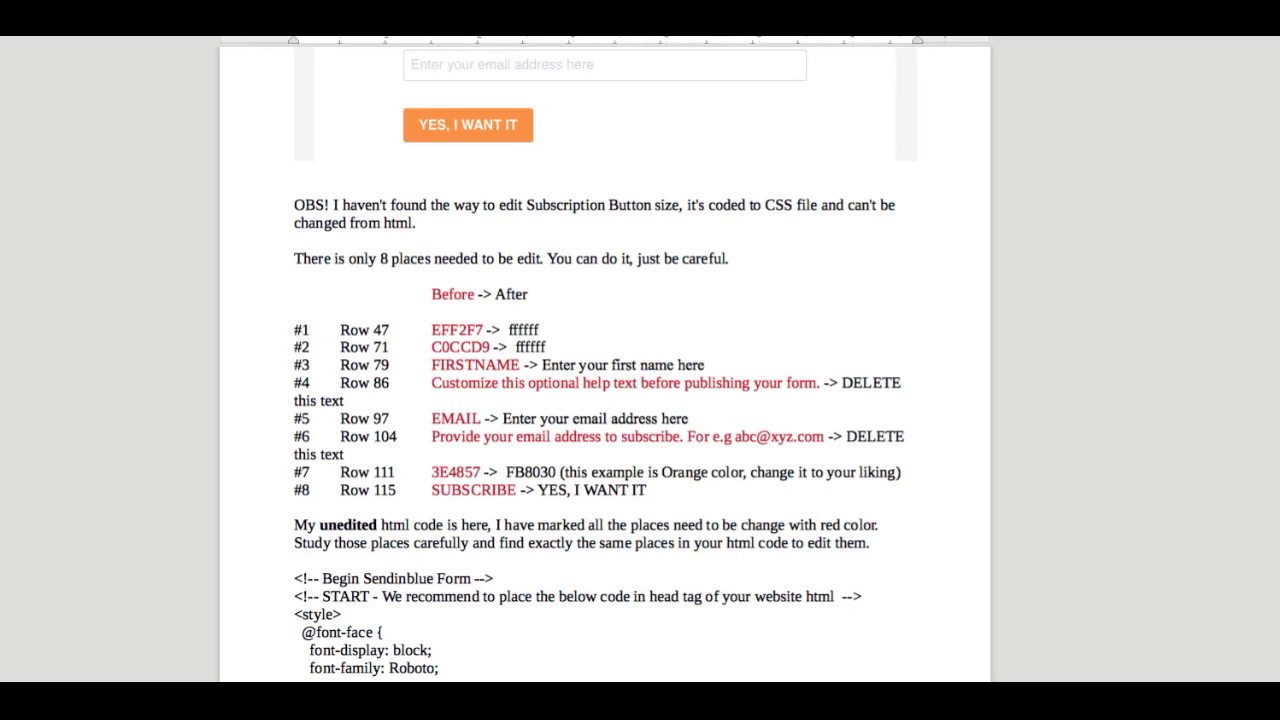
pyautogui.doubleClick(512, 472)
pyautogui.hotkey('ctrl', 'c')
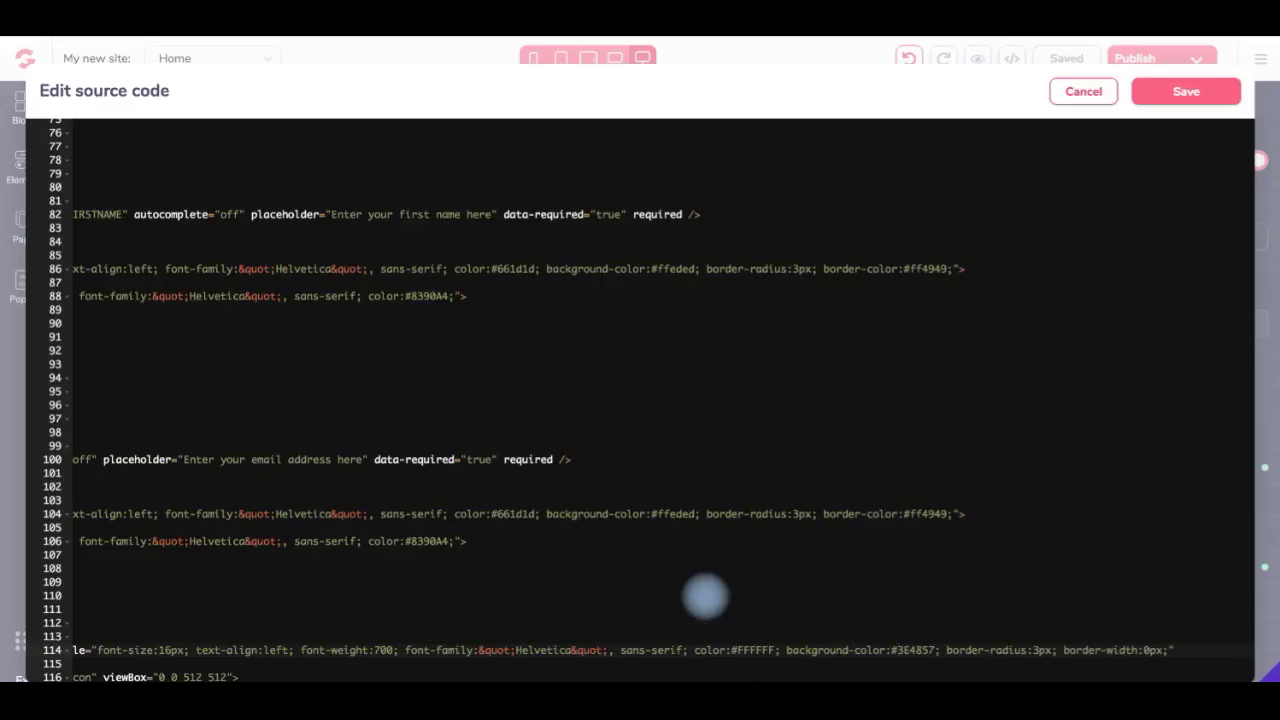
pyautogui.hotkey('shift', 'Right')
pyautogui.hotkey('shift', 'Right')
pyautogui.hotkey('shift', 'Right')
pyautogui.hotkey('shift', 'Right')
pyautogui.hotkey('shift', 'Right')
pyautogui.hotkey('shift', 'Right')
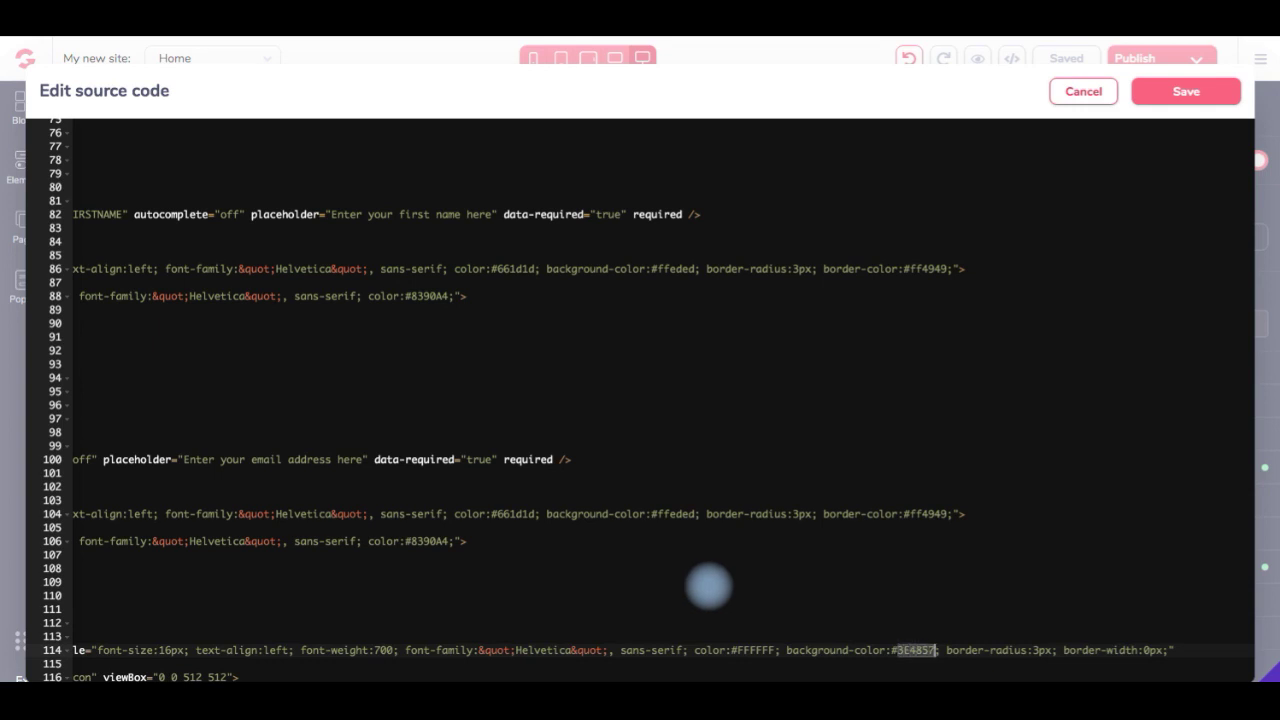
pyautogui.hotkey('ctrl', 'v')
# Replace the SUBSCRIBE button text on line 120 with "YES, I WANT IT" from the instructions document and save the source code
pyautogui.scroll(-3, 708, 586)
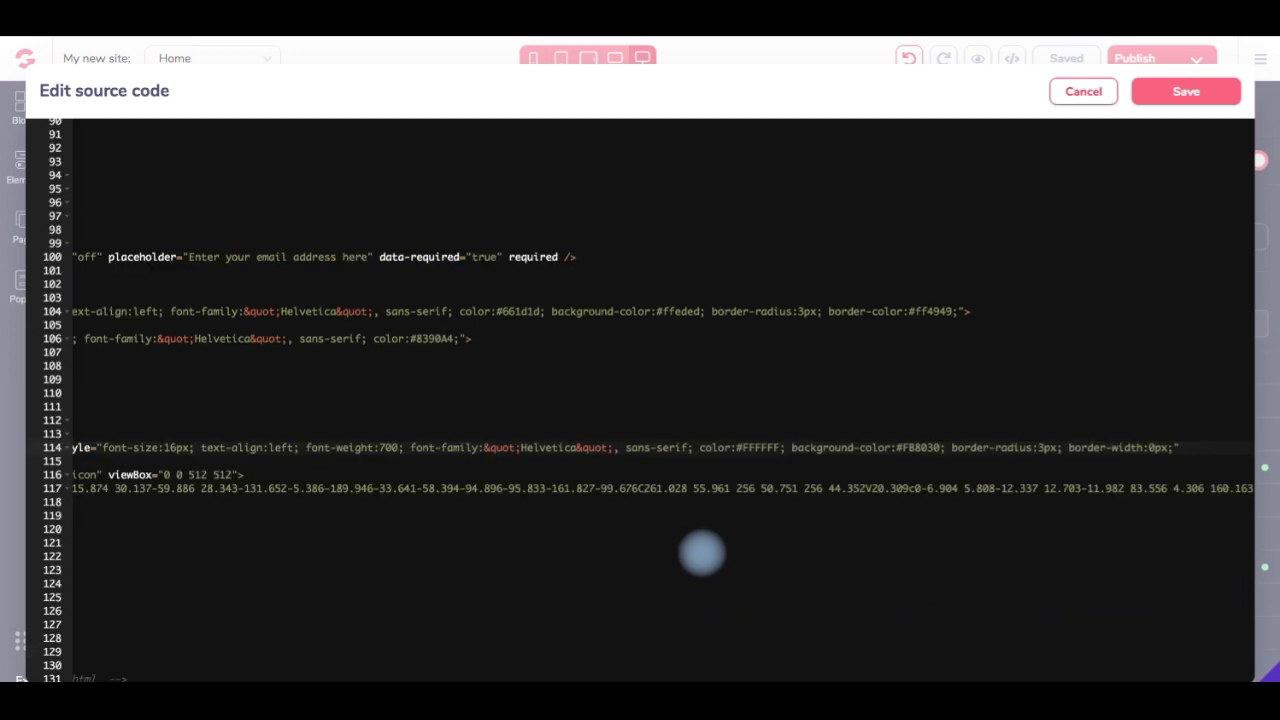
pyautogui.hscroll(-5, 701, 553)
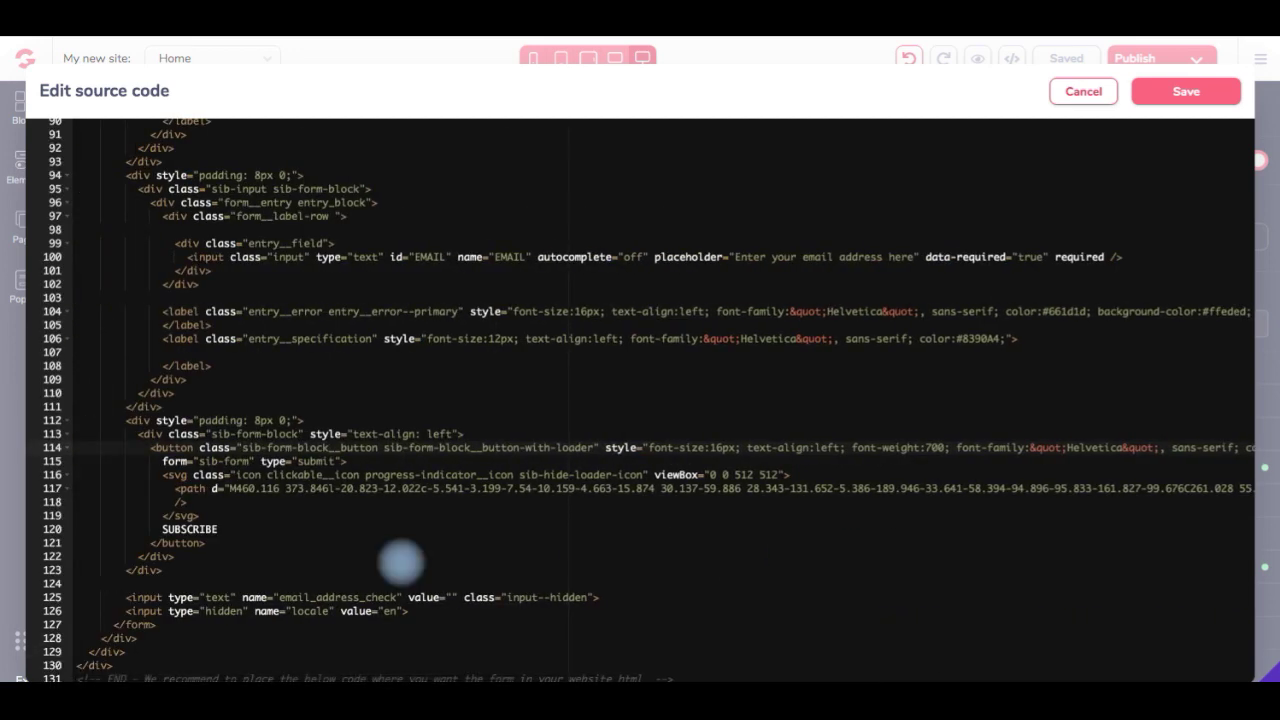
pyautogui.moveTo(220, 529); pyautogui.dragTo(160, 522)
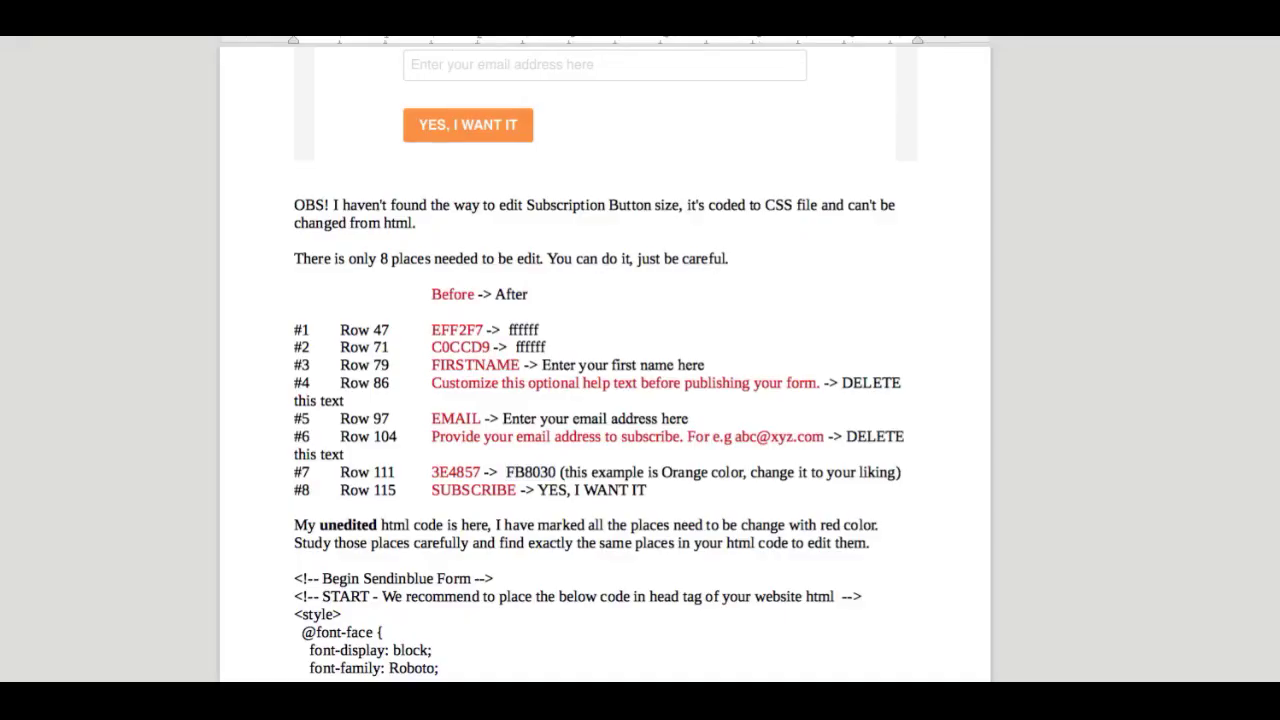
pyautogui.moveTo(538, 490); pyautogui.dragTo(647, 492)
pyautogui.hotkey('ctrl', 'c')
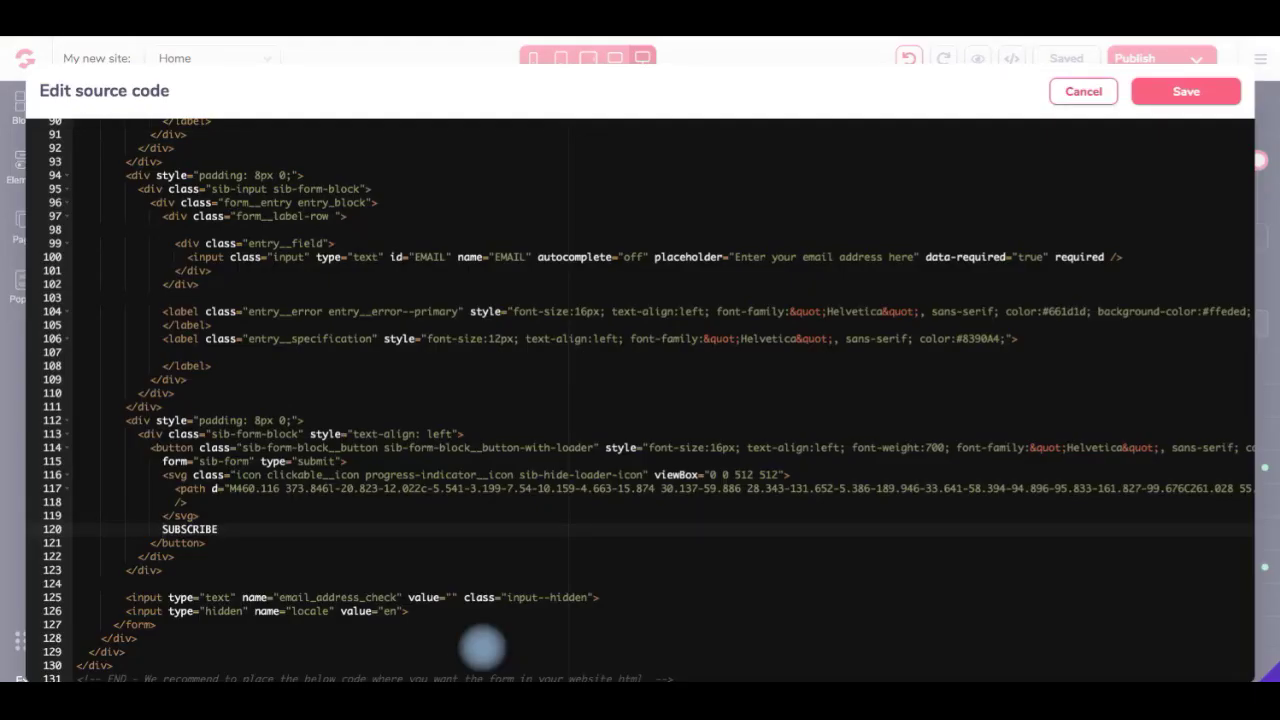
pyautogui.hotkey('shift', 'Right')
pyautogui.hotkey('shift', 'Right')
pyautogui.hotkey('shift', 'Right')
pyautogui.hotkey('shift', 'Right')
pyautogui.hotkey('shift', 'Right')
pyautogui.hotkey('shift', 'Right')
pyautogui.hotkey('shift', 'Right')
pyautogui.hotkey('shift', 'Right')
pyautogui.hotkey('shift', 'Right')
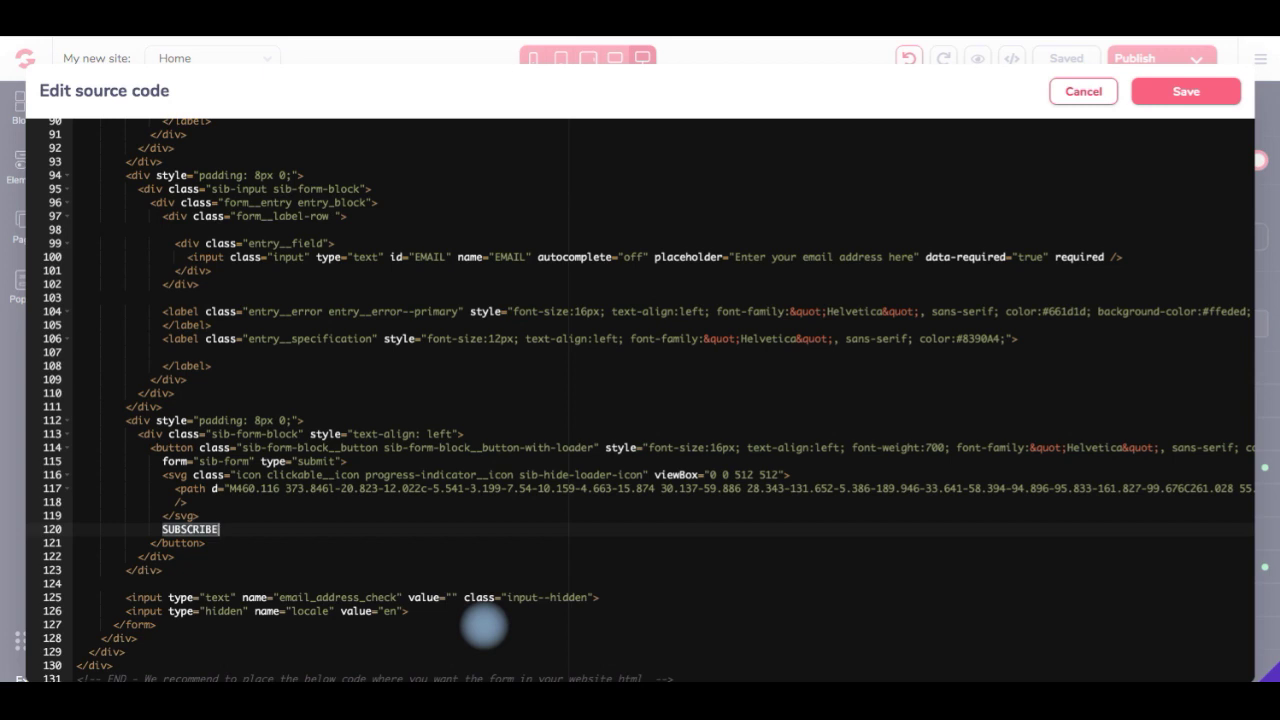
pyautogui.hotkey('ctrl', 'v')
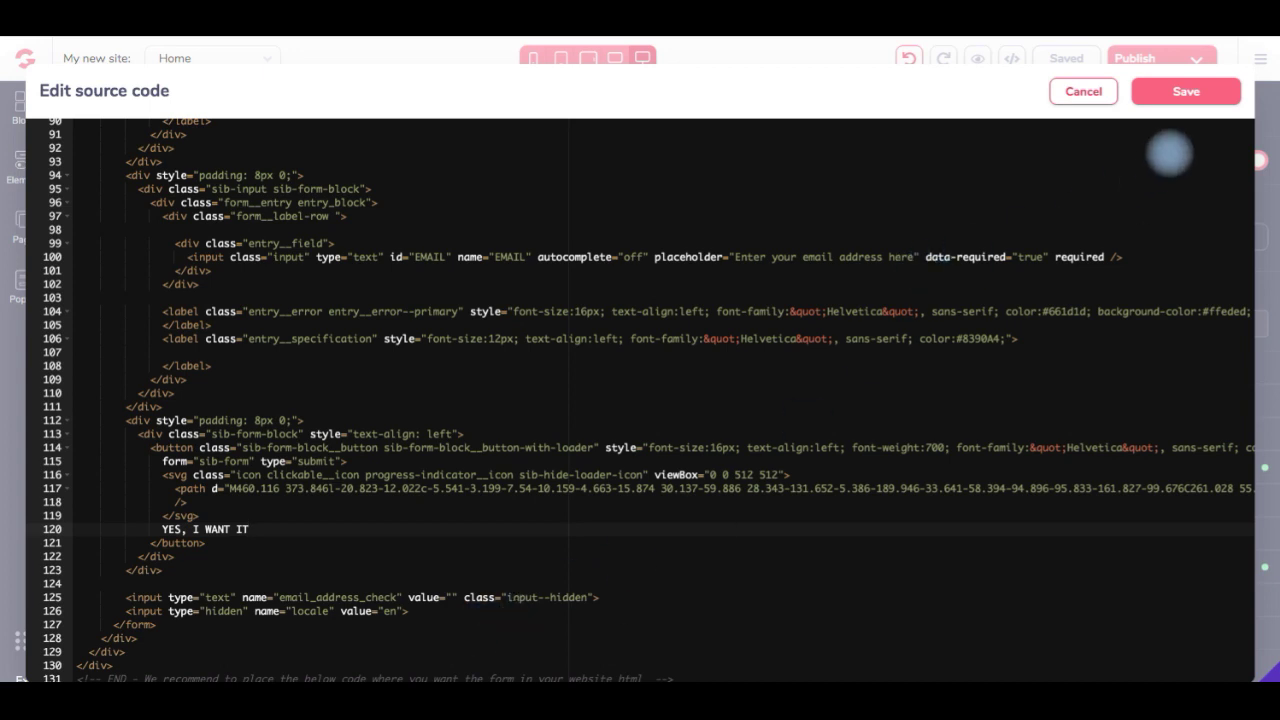
pyautogui.click(1186, 92)
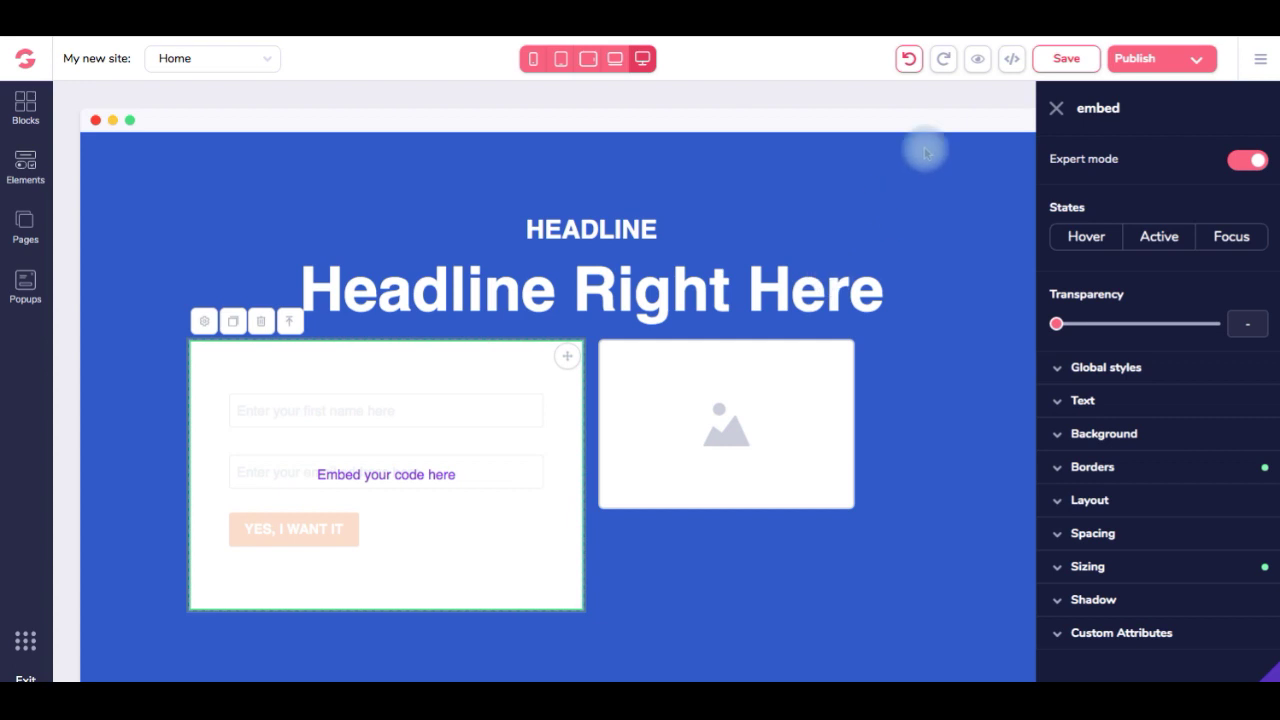
# Preview the page with the embedded form, return to the editor and save the page
pyautogui.click(980, 64)
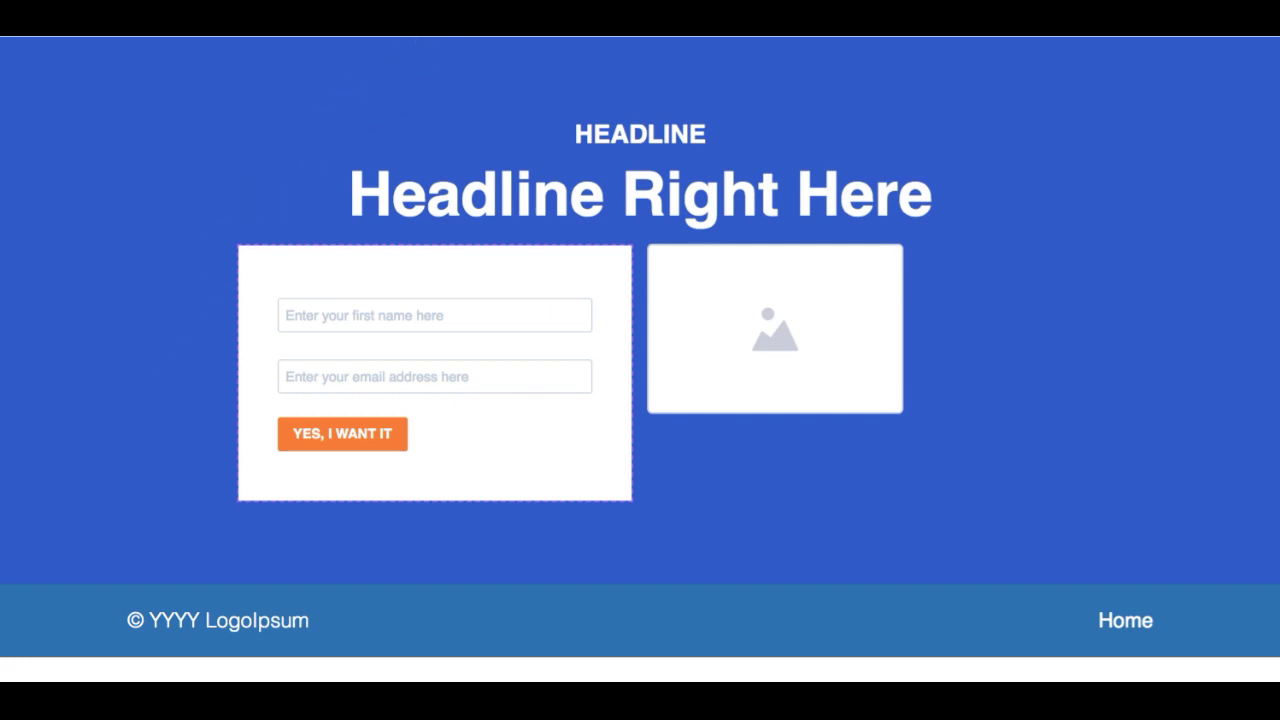
pyautogui.press('Escape')
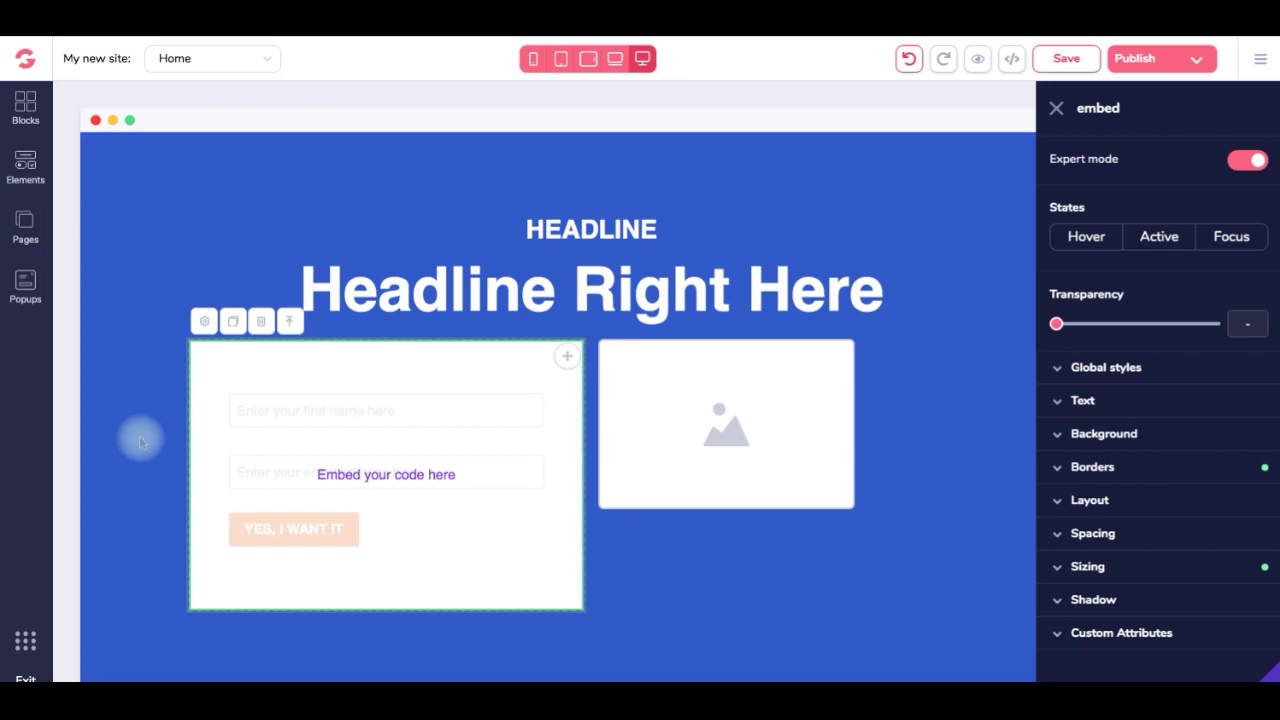
pyautogui.click(1066, 60)
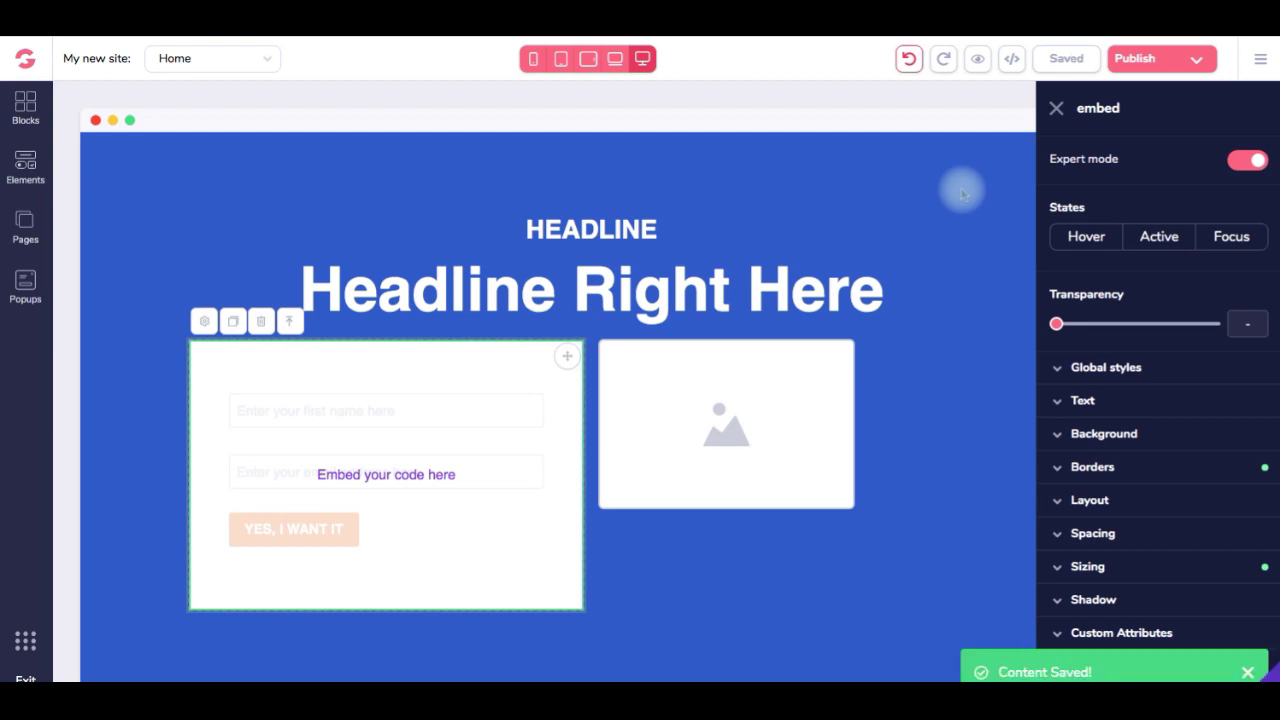
# Publish the site on GroovePages hosting under the name test2
pyautogui.click(1198, 63)
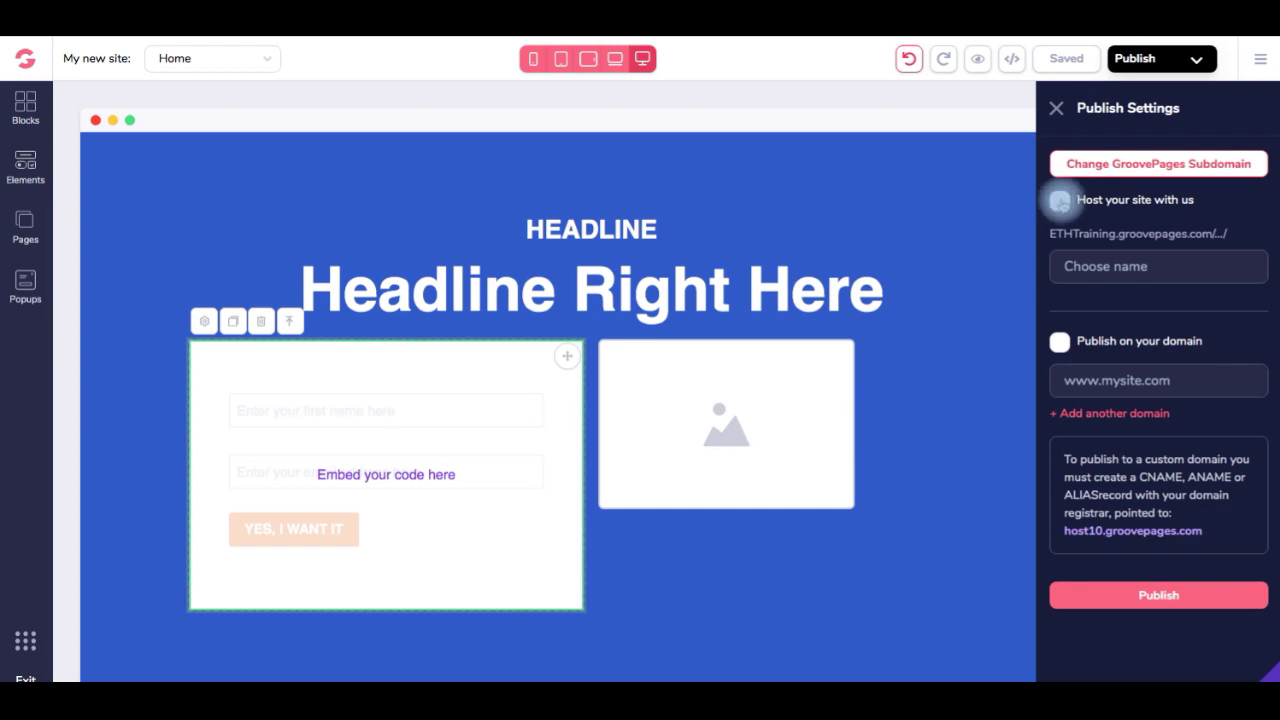
pyautogui.click(1061, 202)
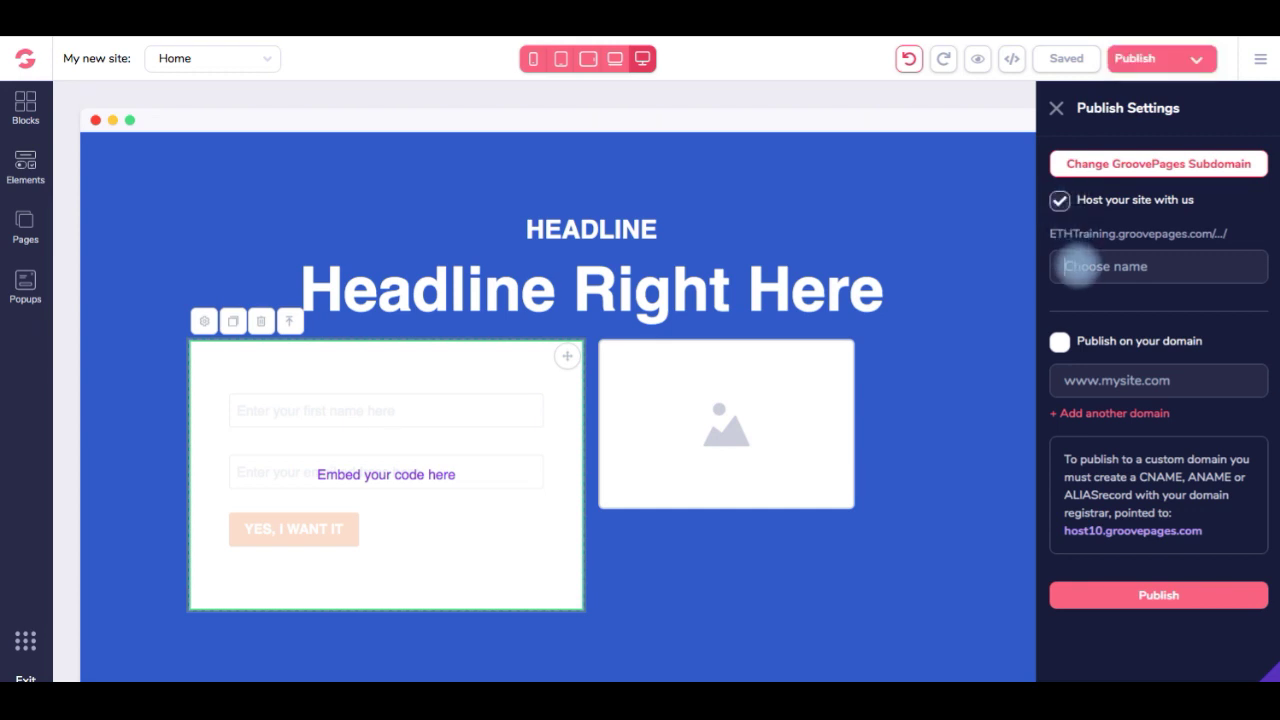
pyautogui.click(1078, 266)
pyautogui.write('test2')
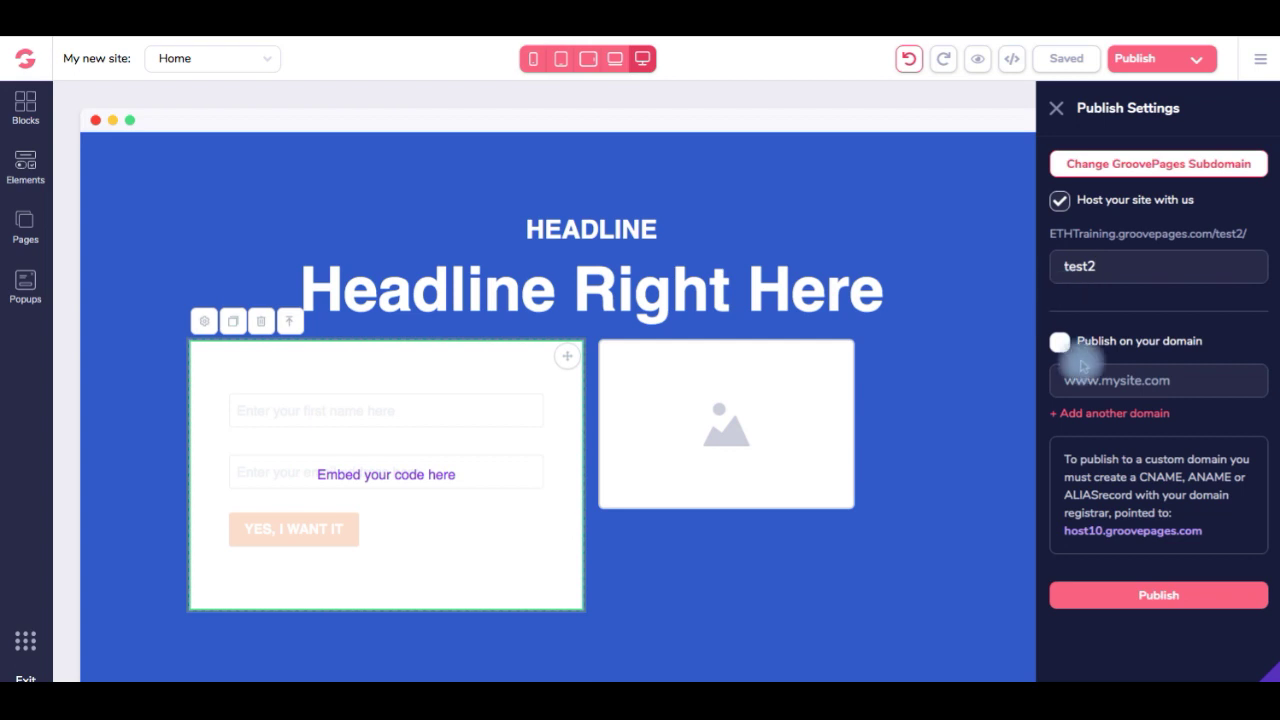
pyautogui.click(1157, 596)
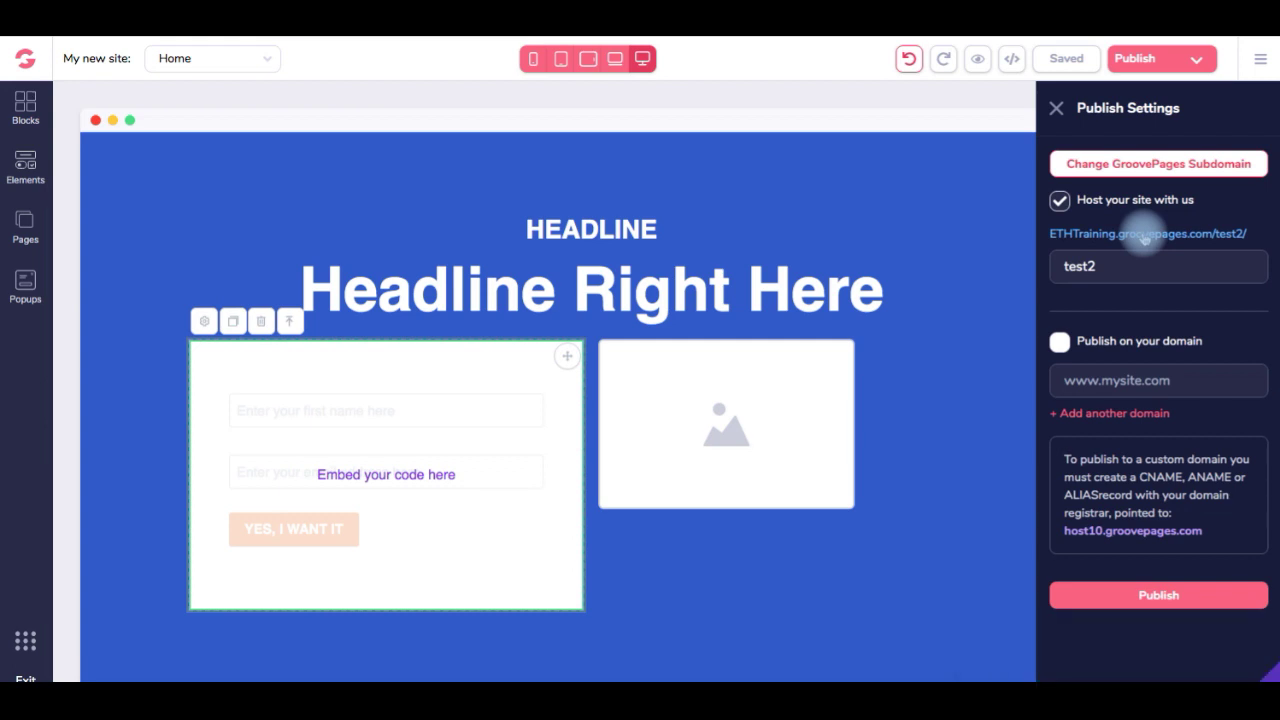
# Open the published test2 page from its link in a new browser tab
pyautogui.rightClick(1144, 237)
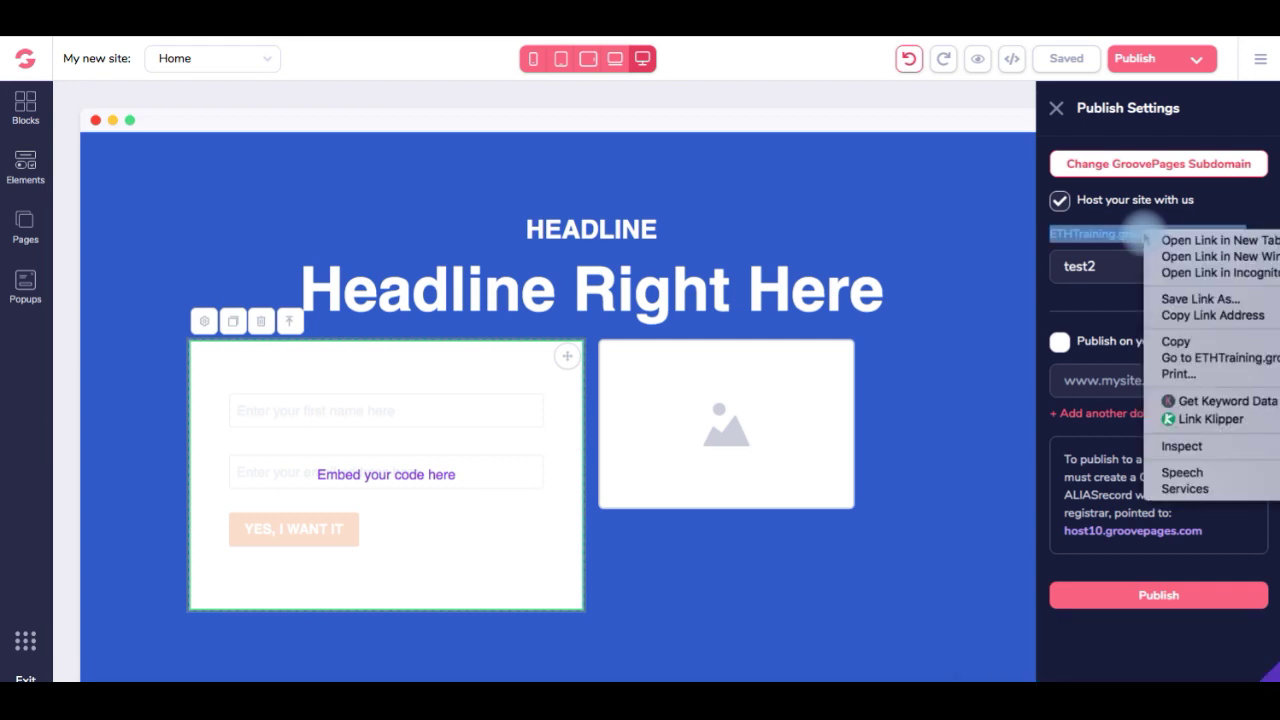
pyautogui.click(1176, 241)
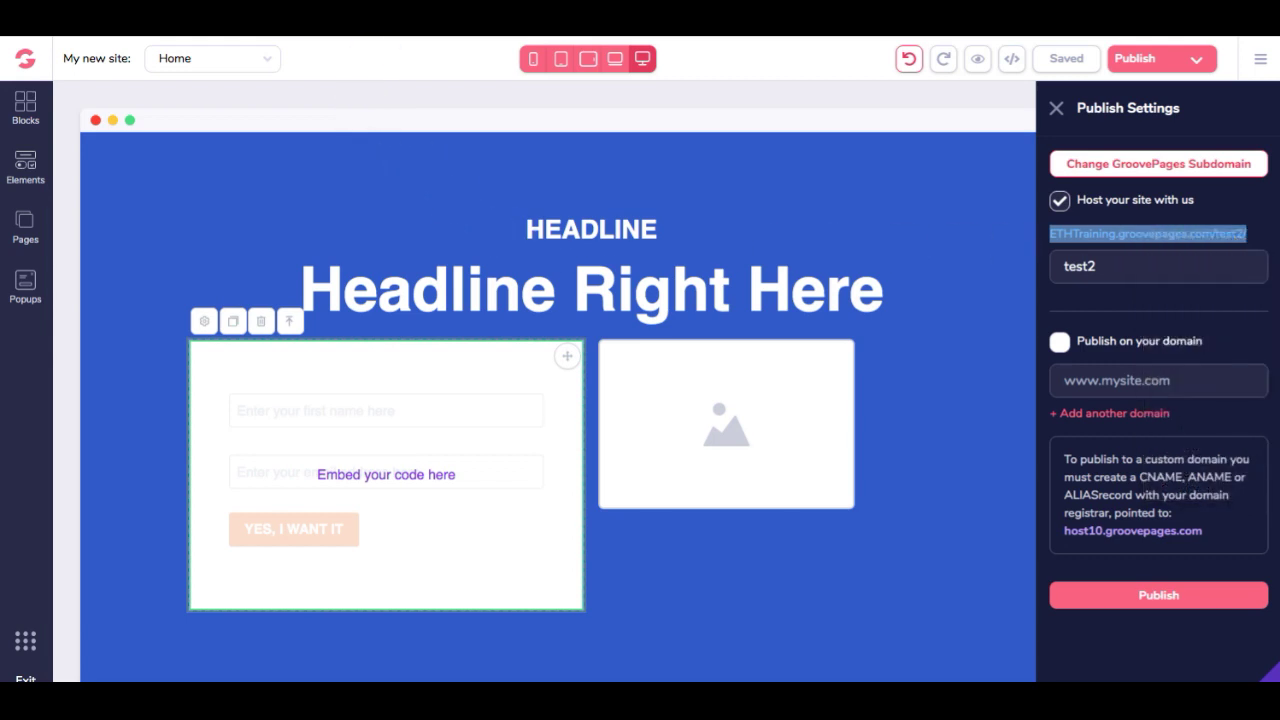
pyautogui.click(400, 37)
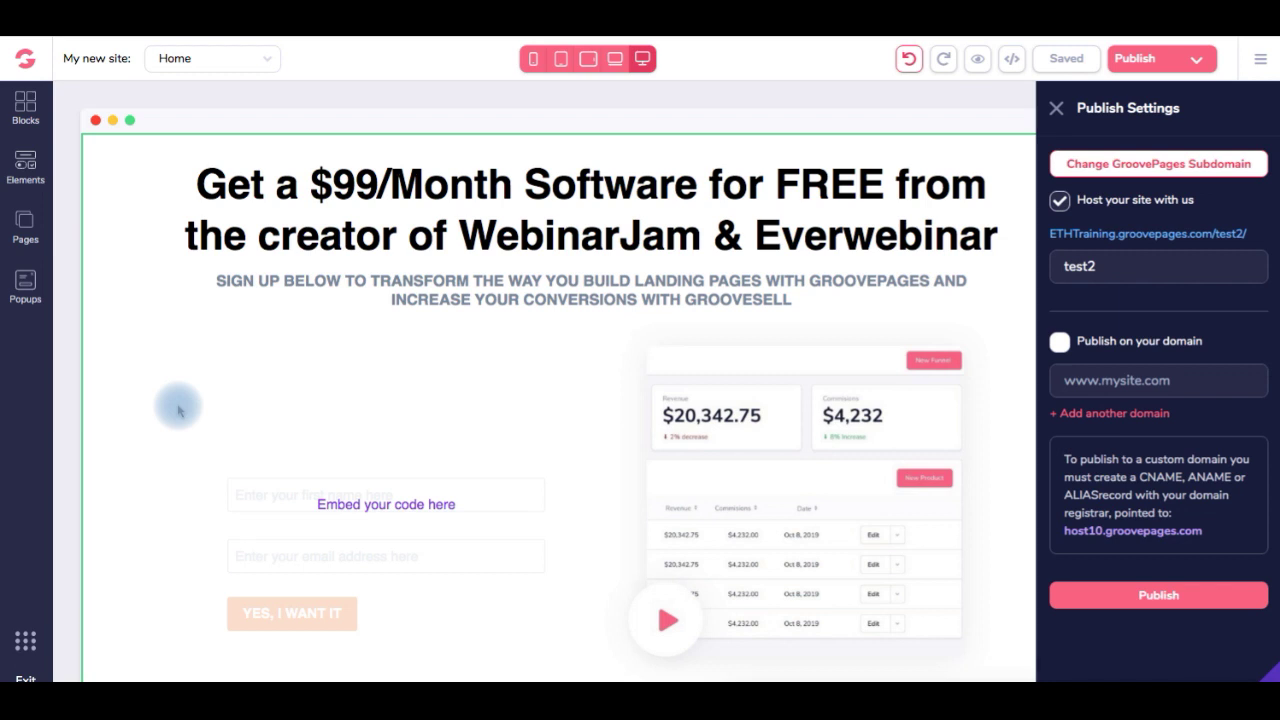
# Review the redesigned opt-in page down to its footer, publish it under test2 and open its live link
pyautogui.scroll(-2, 178, 410)
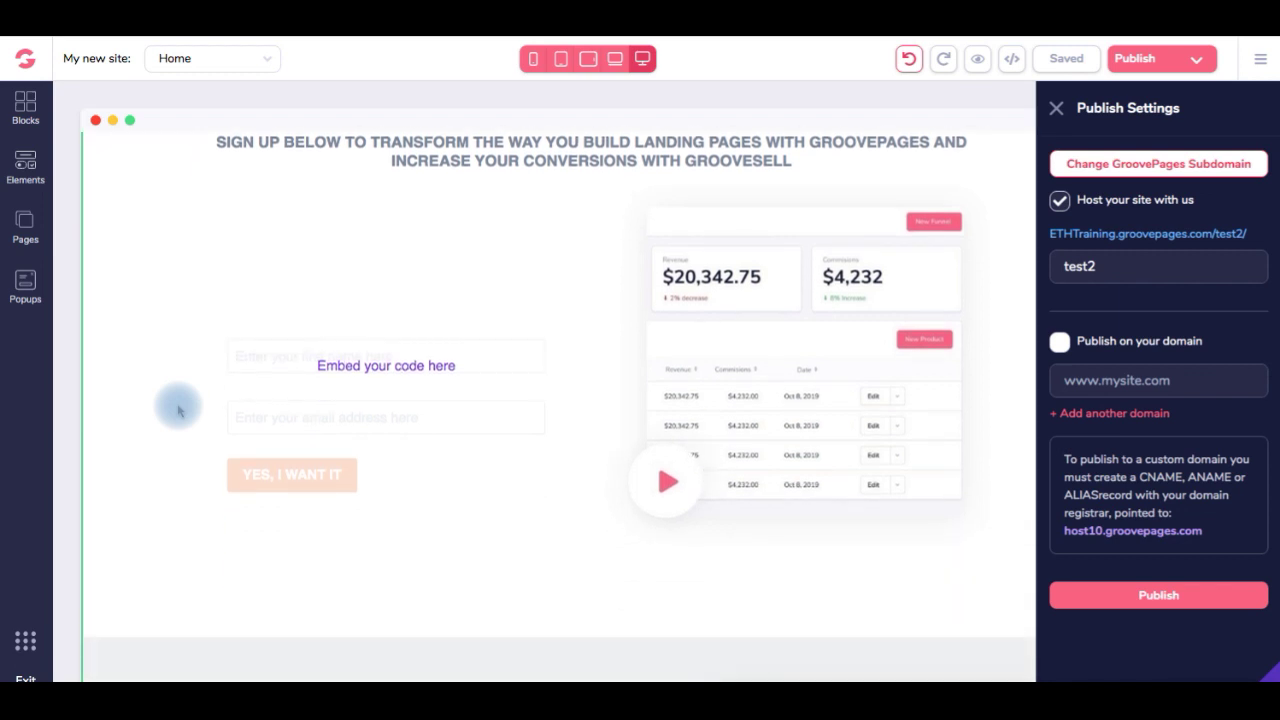
pyautogui.scroll(-3, 178, 410)
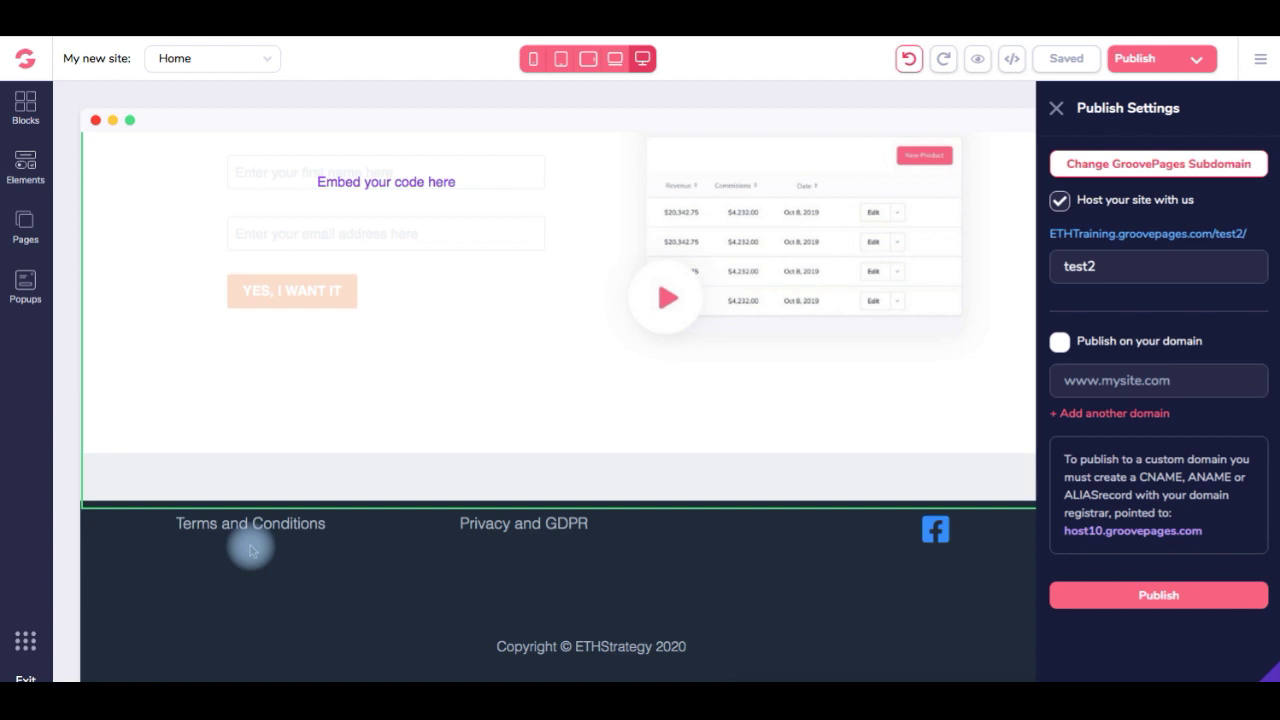
pyautogui.scroll(4, 251, 550)
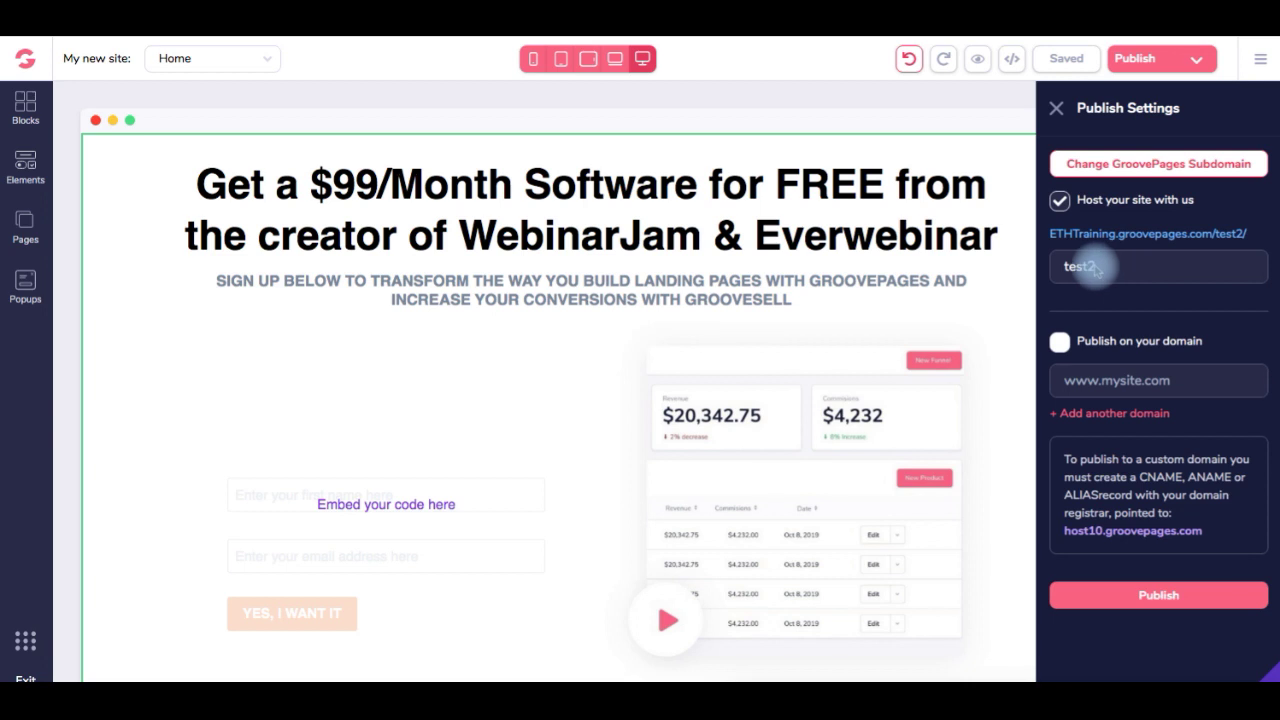
pyautogui.click(1160, 597)
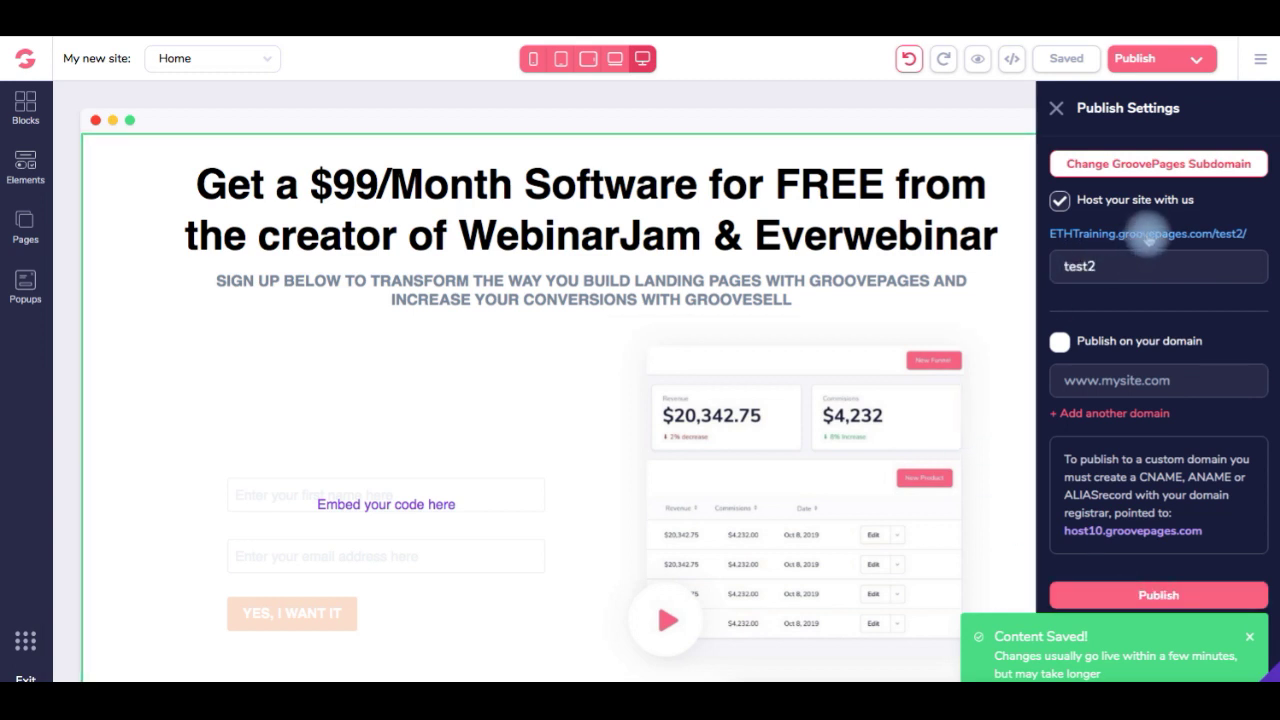
pyautogui.click(1148, 236)
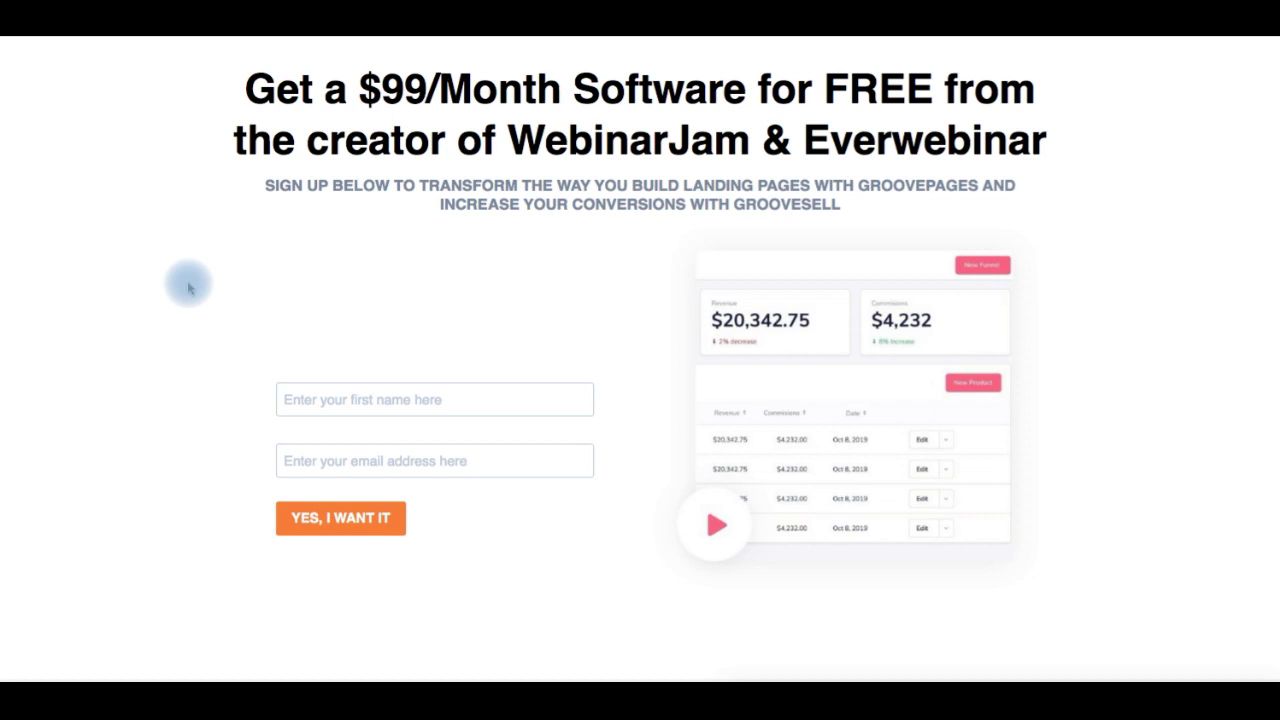
# Fill in the subscriber's first name and email address in the opt-in form on the live page
pyautogui.scroll(-3, 188, 288)
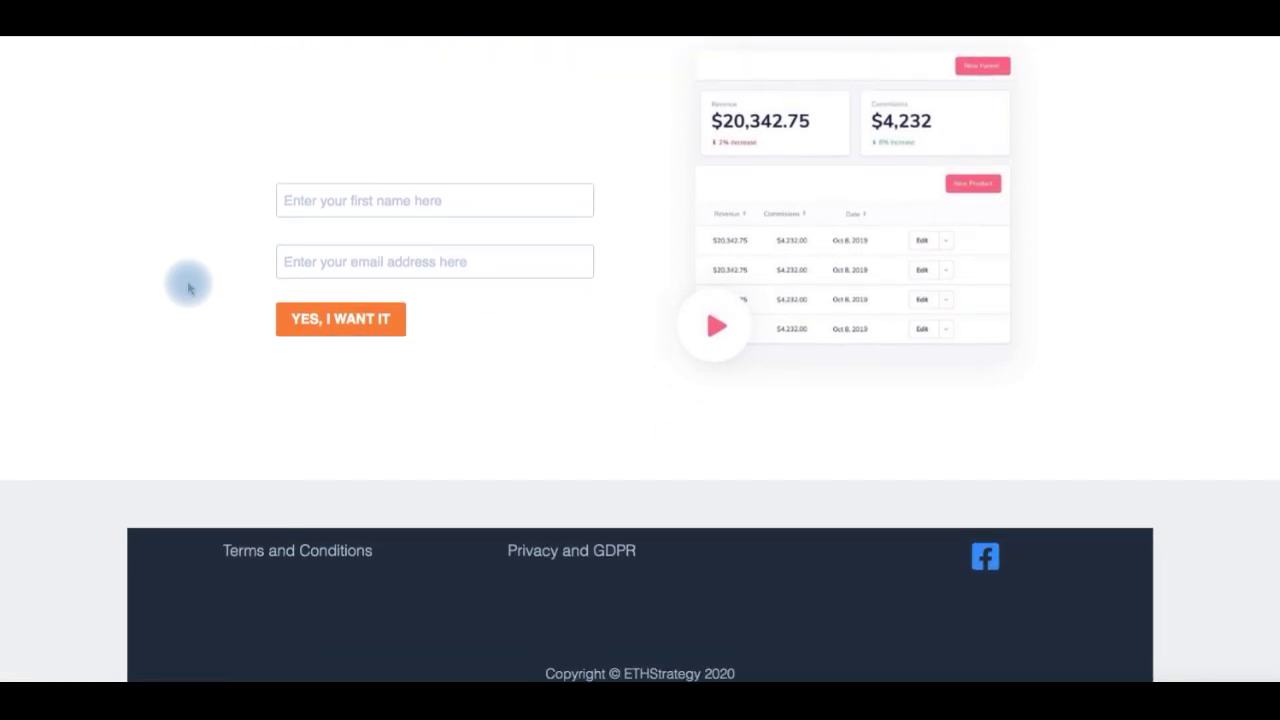
pyautogui.scroll(2, 188, 288)
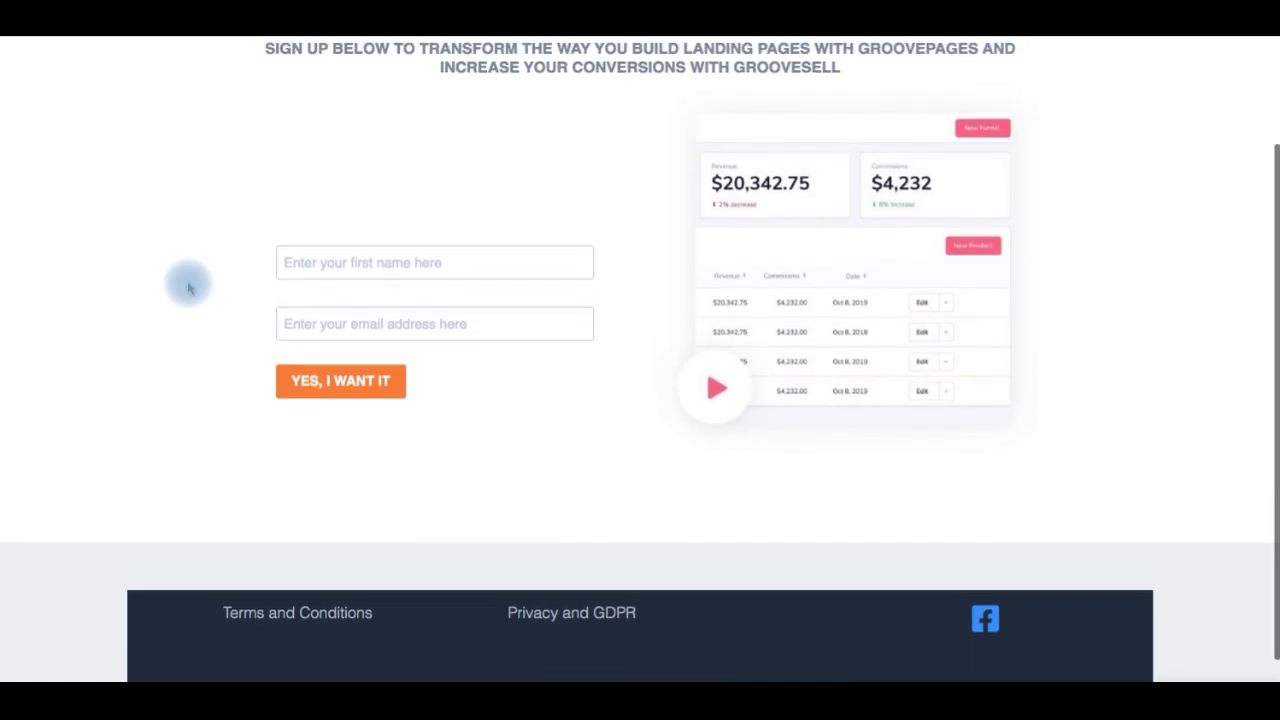
pyautogui.scroll(1, 188, 288)
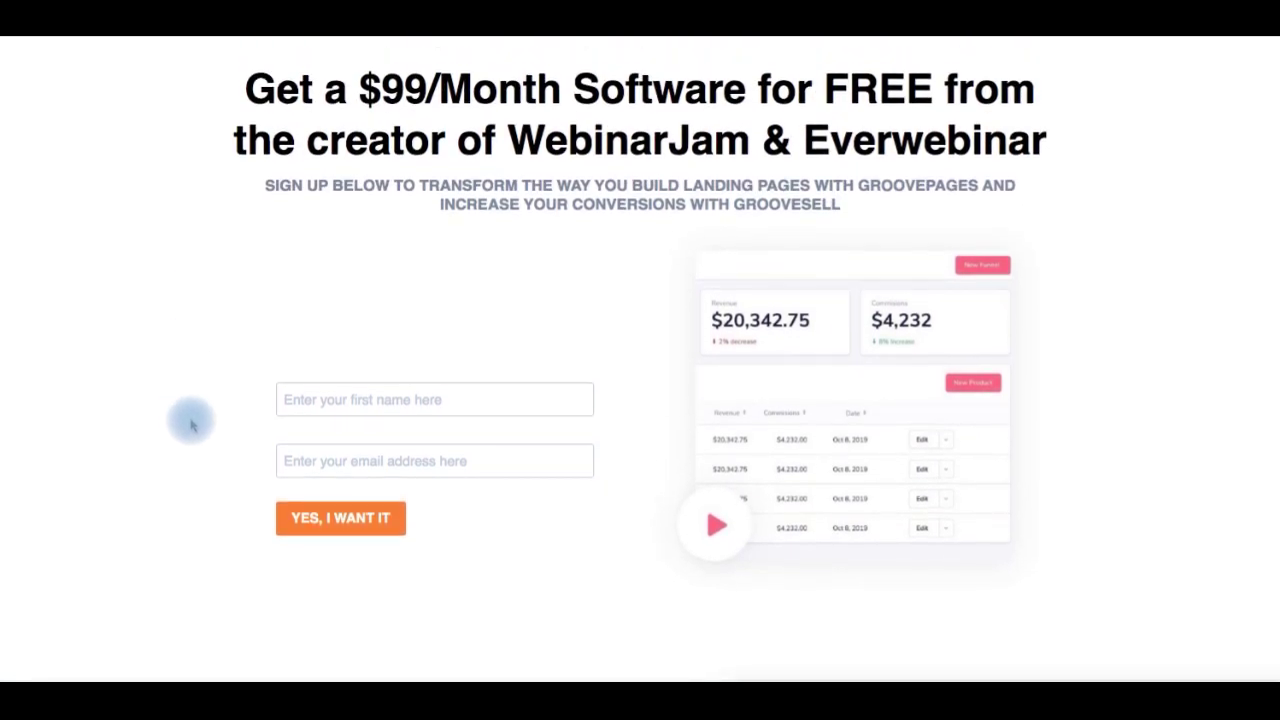
pyautogui.click(316, 399)
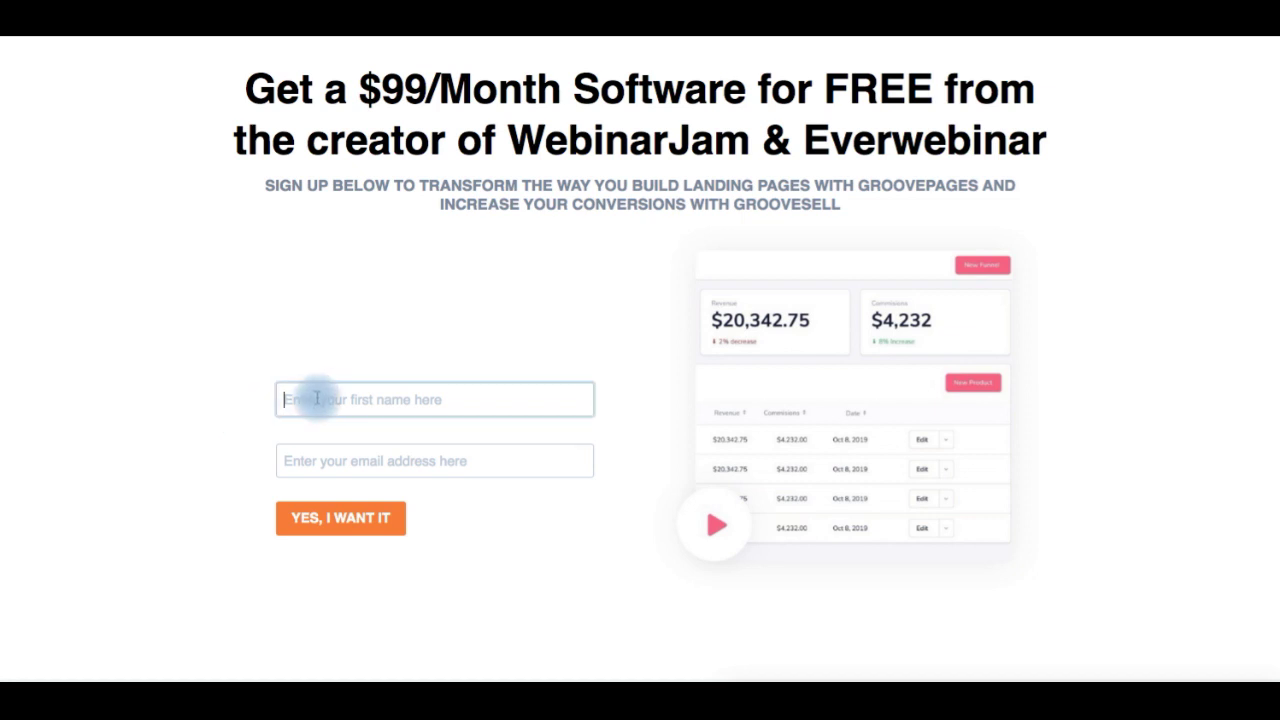
pyautogui.write('Ja')
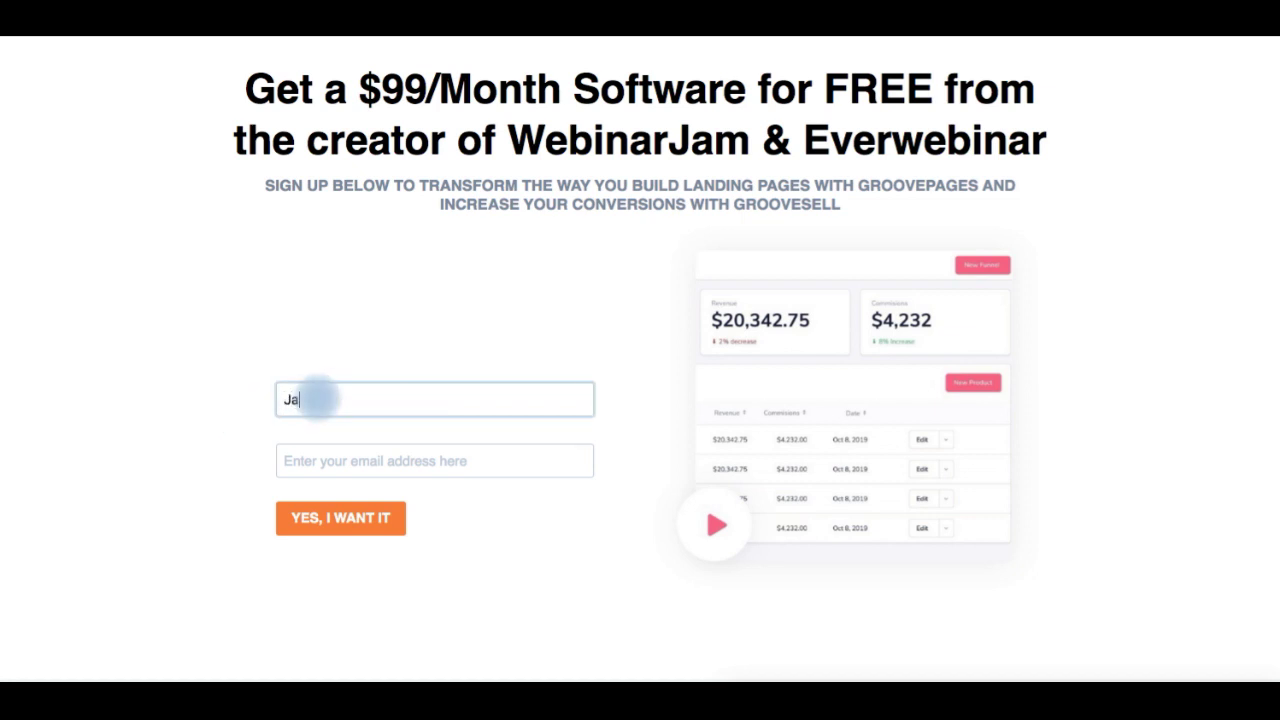
pyautogui.write('ri')
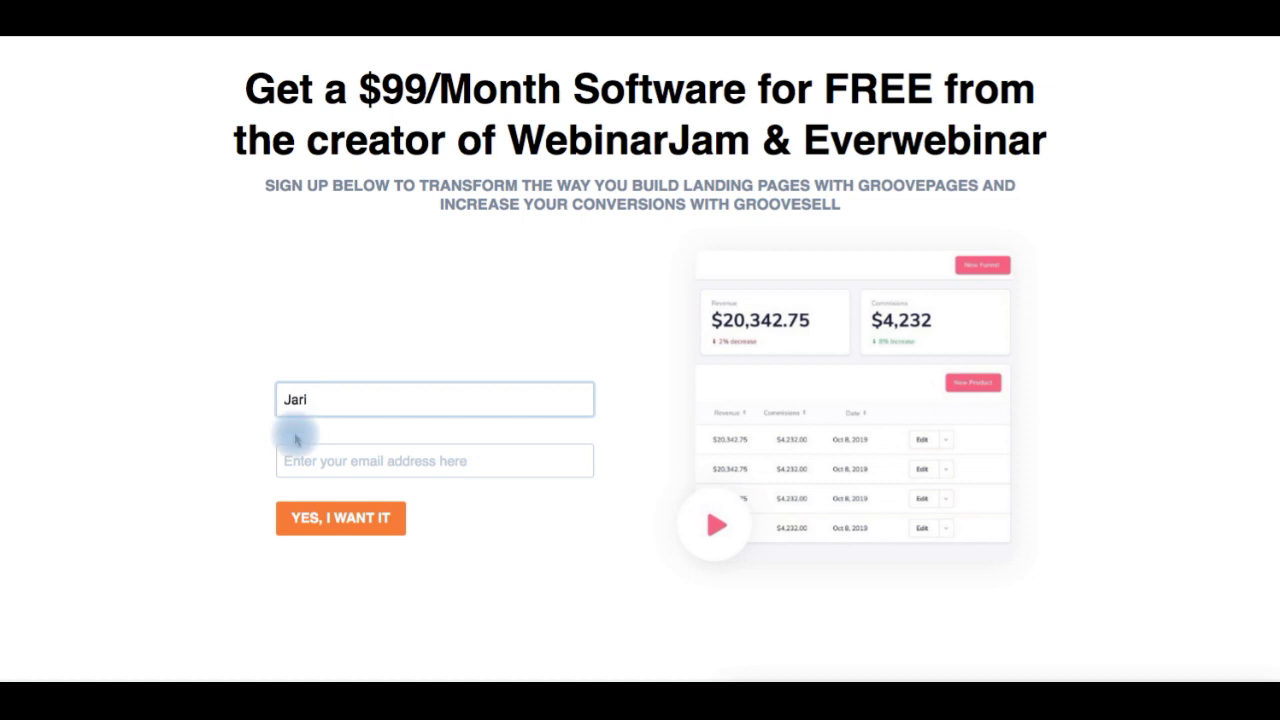
pyautogui.click(320, 460)
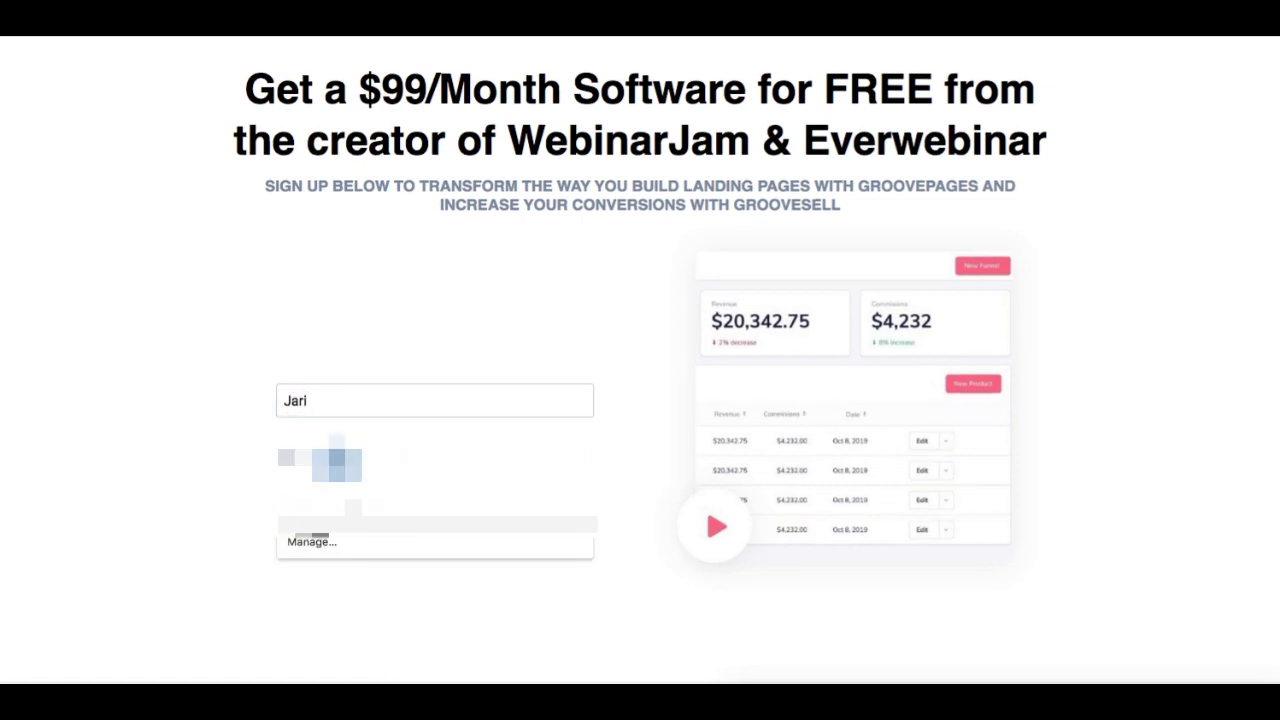
pyautogui.press('Escape')
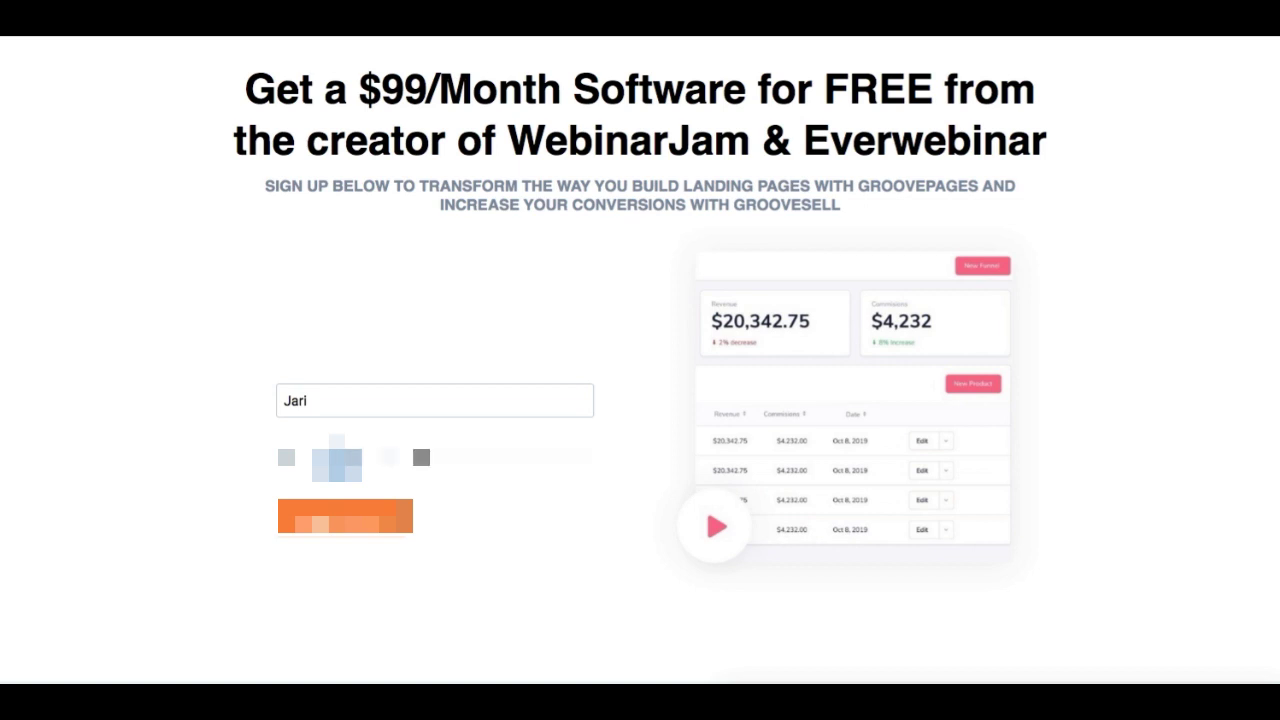
# Submit the completed opt-in form on the live page and look through the GrooveFunnels sales page it redirects to
pyautogui.click(357, 522)
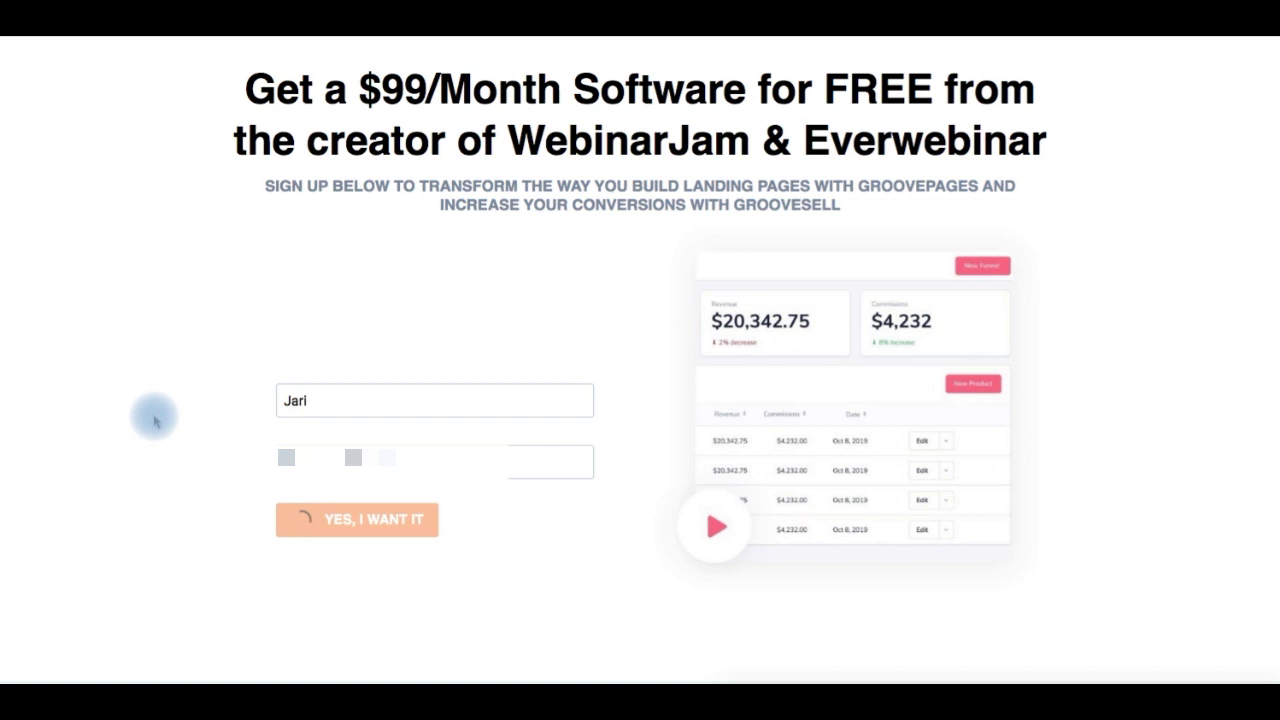
pyautogui.scroll(-2, 130, 430)
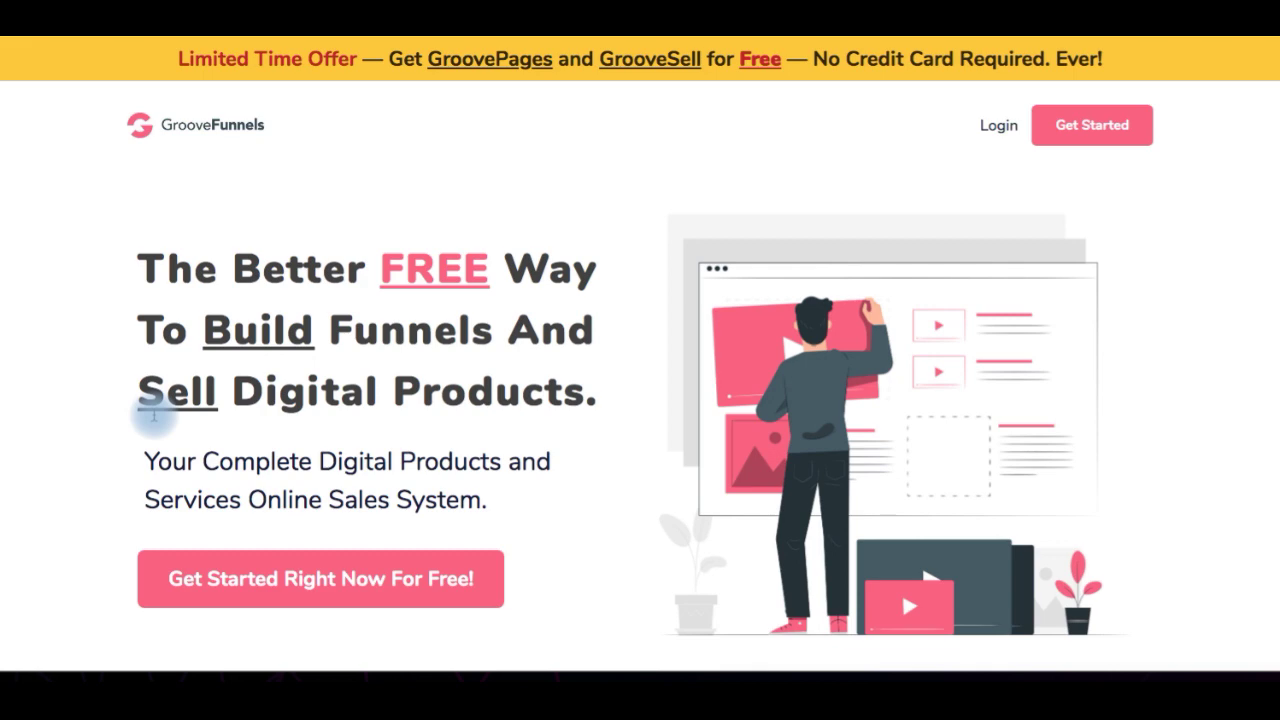
pyautogui.scroll(-8, 153, 415)
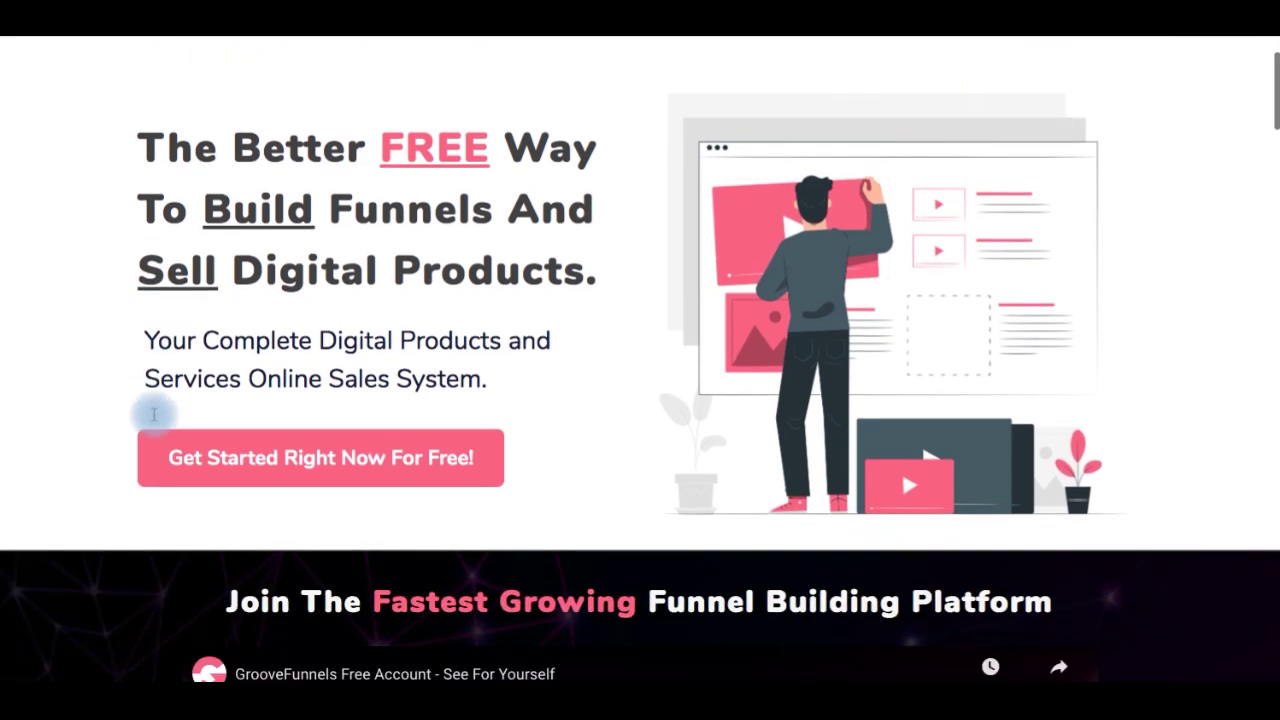
pyautogui.scroll(-12, 153, 415)
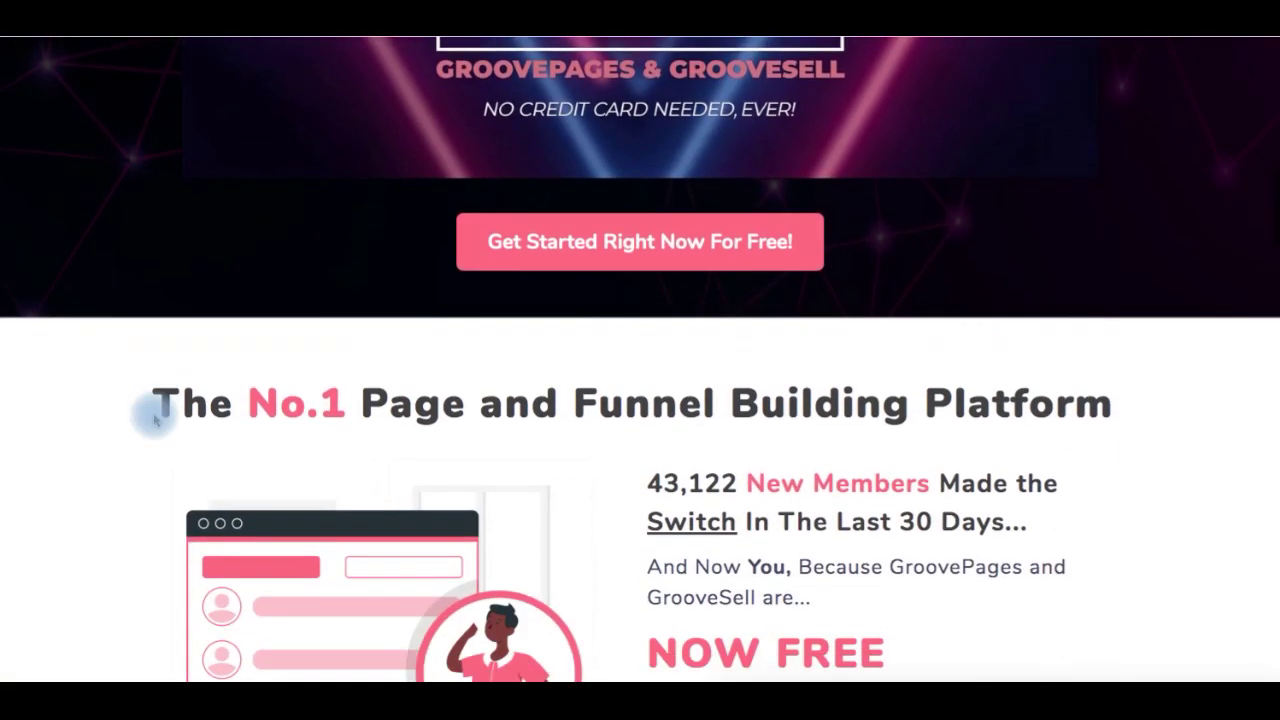
pyautogui.scroll(-6, 155, 420)
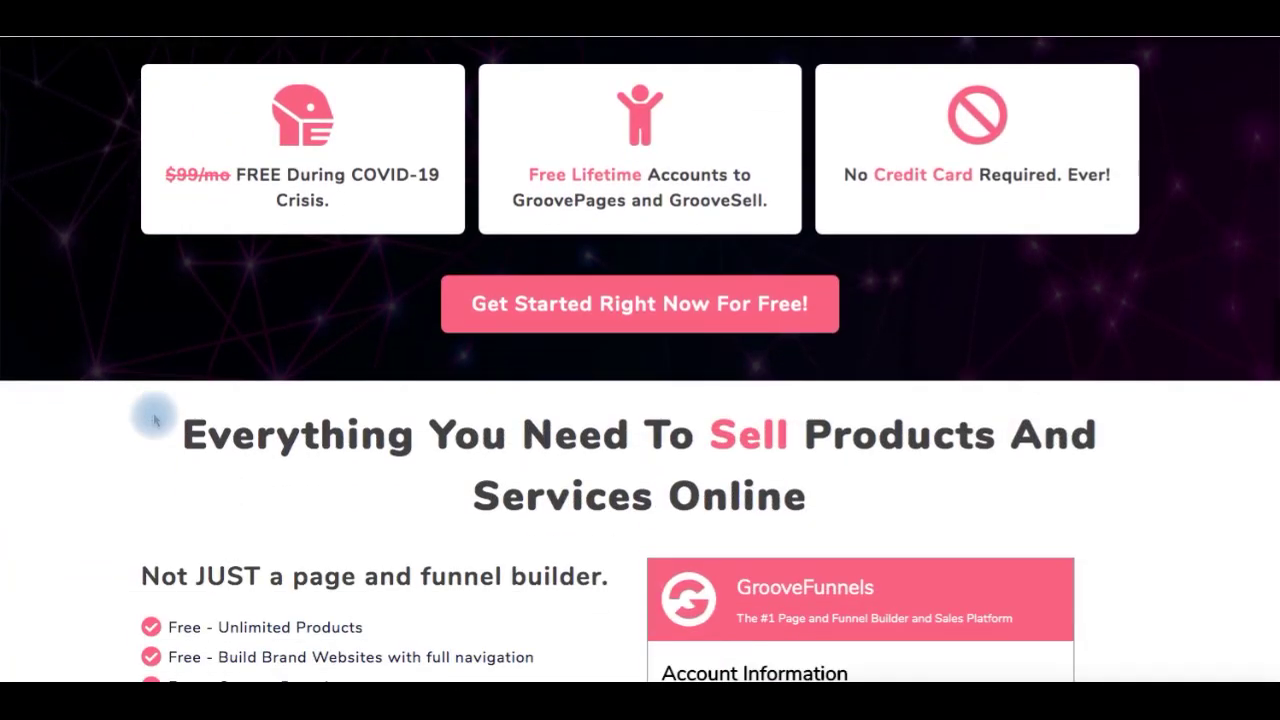
pyautogui.scroll(9, 155, 420)
pyautogui.scroll(18, 155, 420)
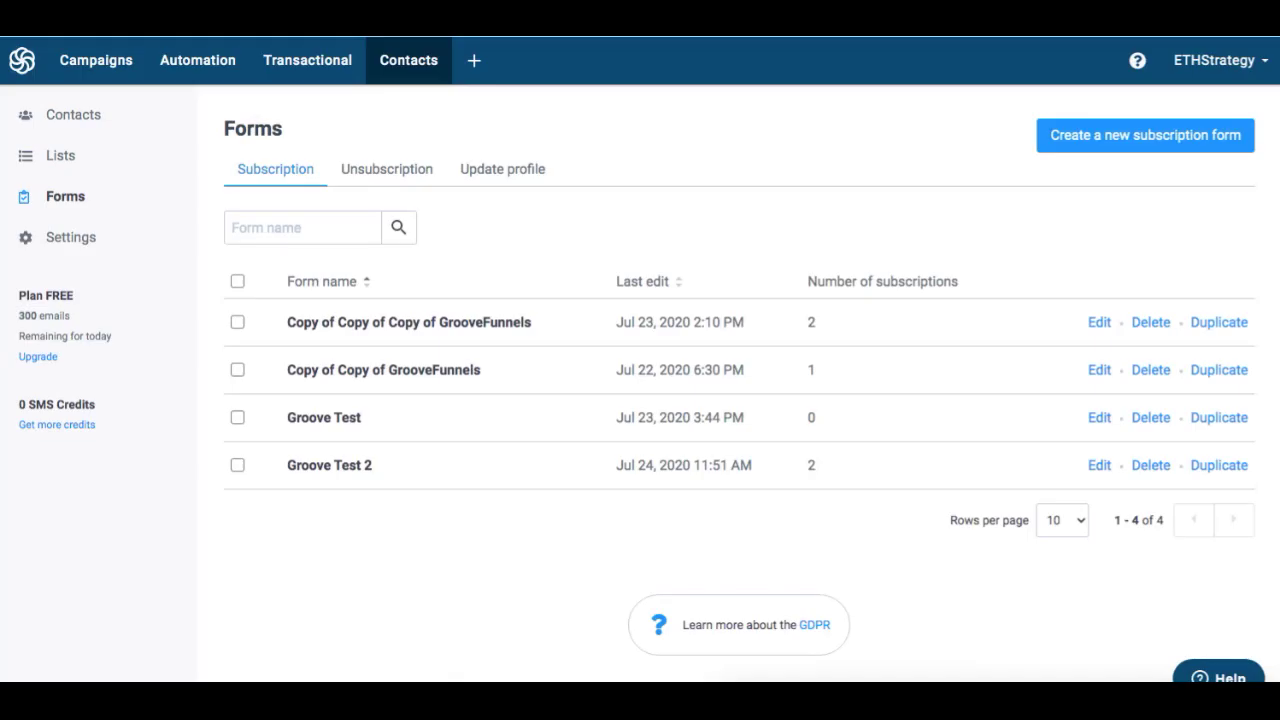
# Switch to Sendinblue's contact lists and open the contacts of the GrooveFunnels list to check for the new subscriber
pyautogui.click(63, 157)
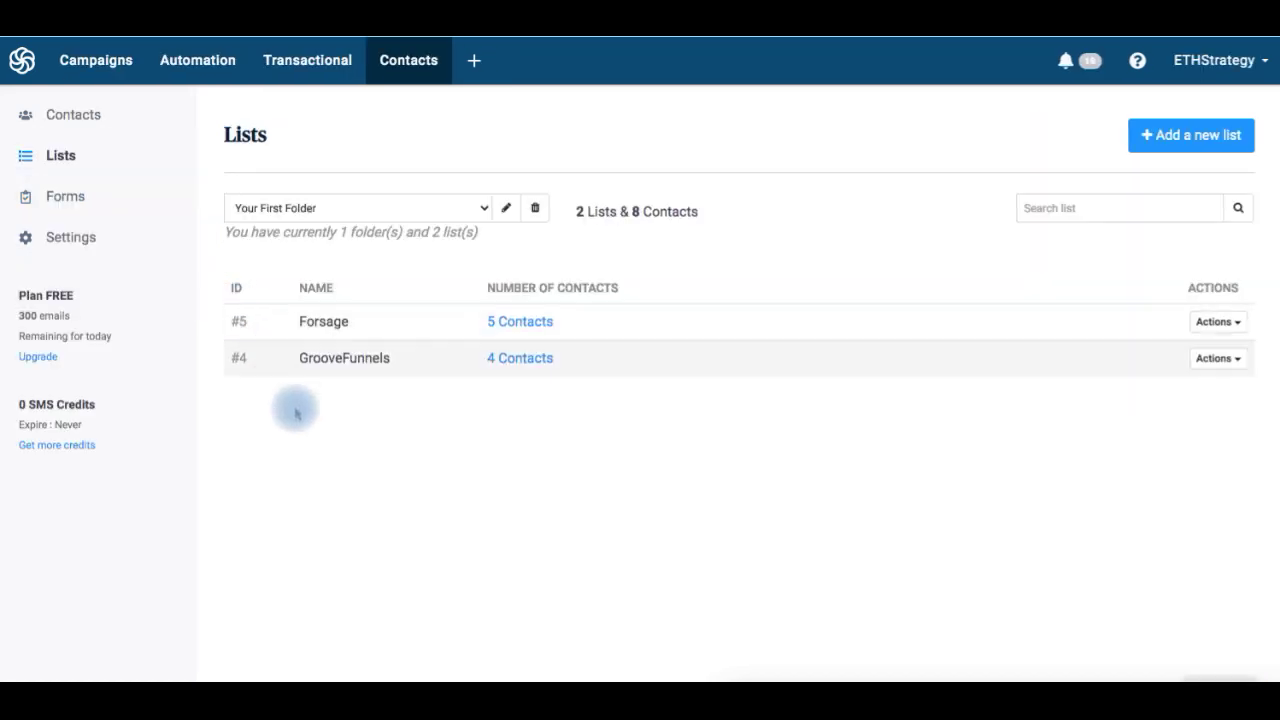
pyautogui.click(517, 361)
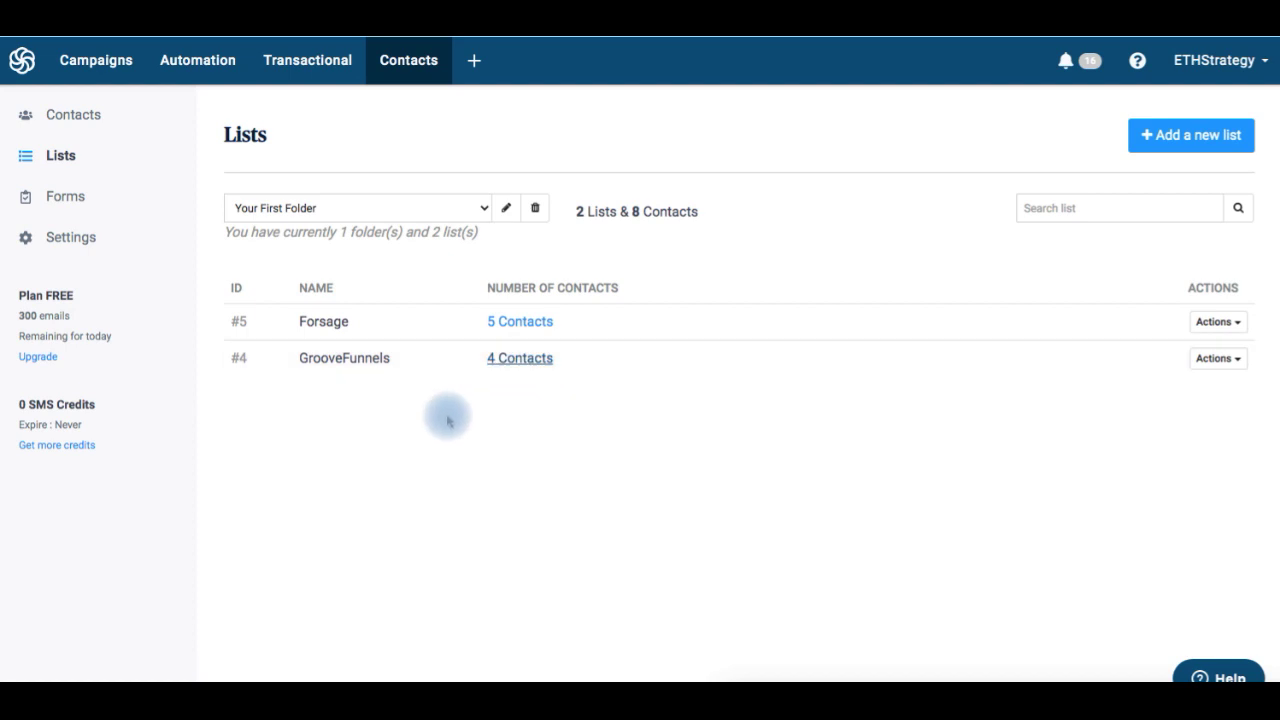